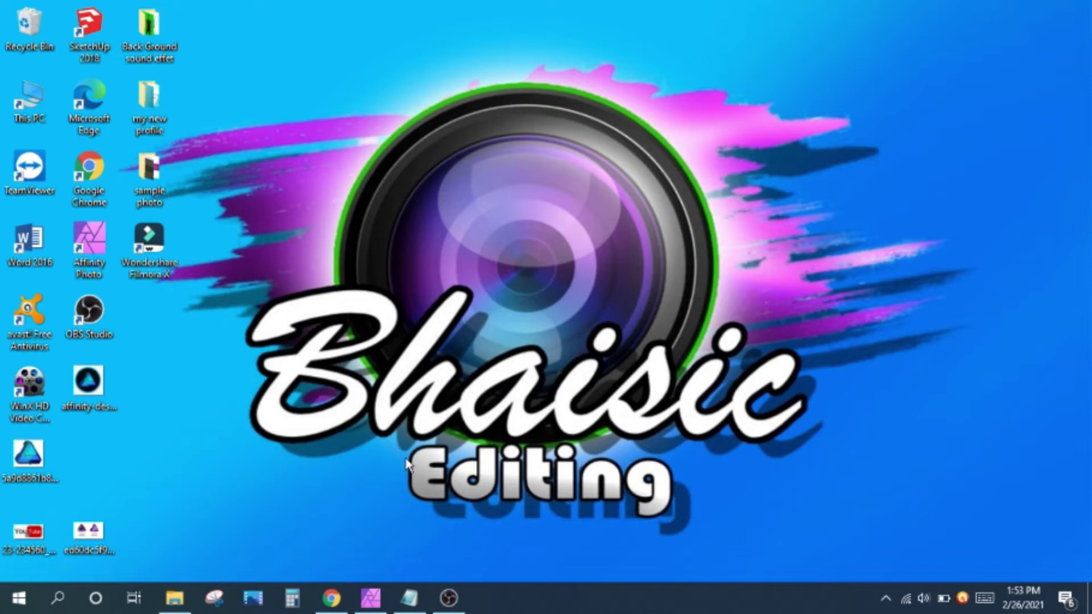
Launch Affinity Photo from its desktop shortcut
{"action": "double_click", "coordinate": [106, 252]}
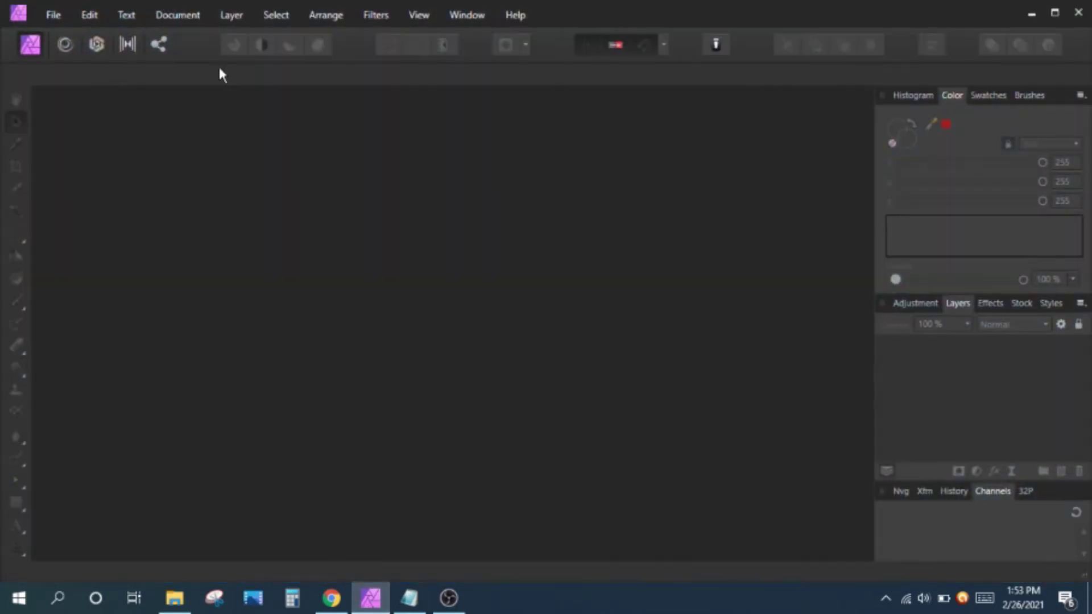
{"action": "left_click", "coordinate": [410, 597]}
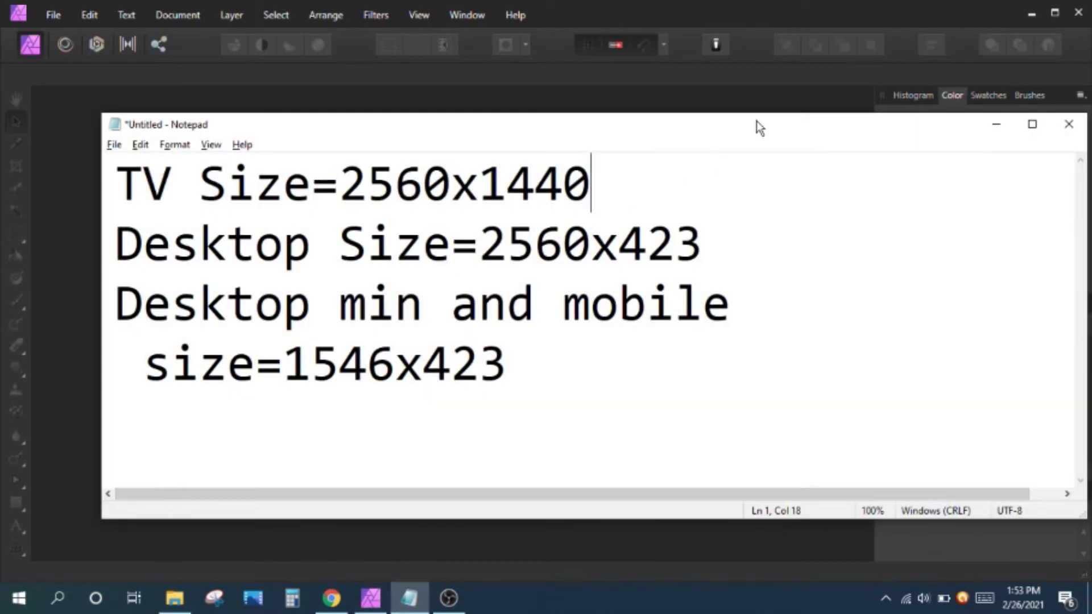
{"action": "left_click_drag", "start_coordinate": [756, 120], "coordinate": [753, 112]}
{"action": "left_click_drag", "start_coordinate": [646, 170], "coordinate": [145, 177]}
{"action": "left_click_drag", "start_coordinate": [668, 175], "coordinate": [159, 171]}
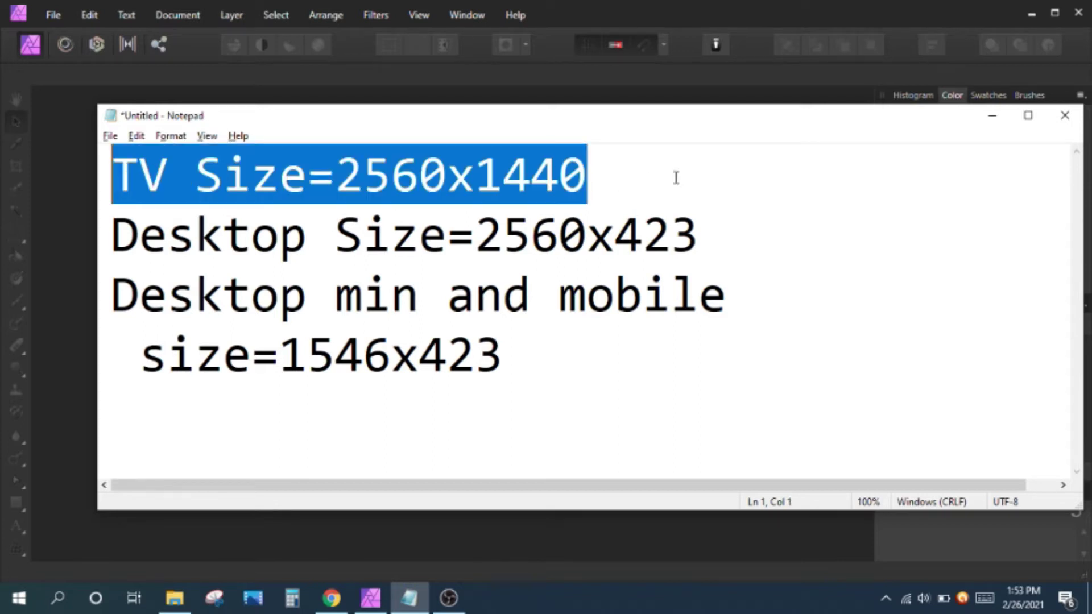
{"action": "left_click", "coordinate": [810, 177]}
{"action": "left_click_drag", "start_coordinate": [759, 236], "coordinate": [122, 230]}
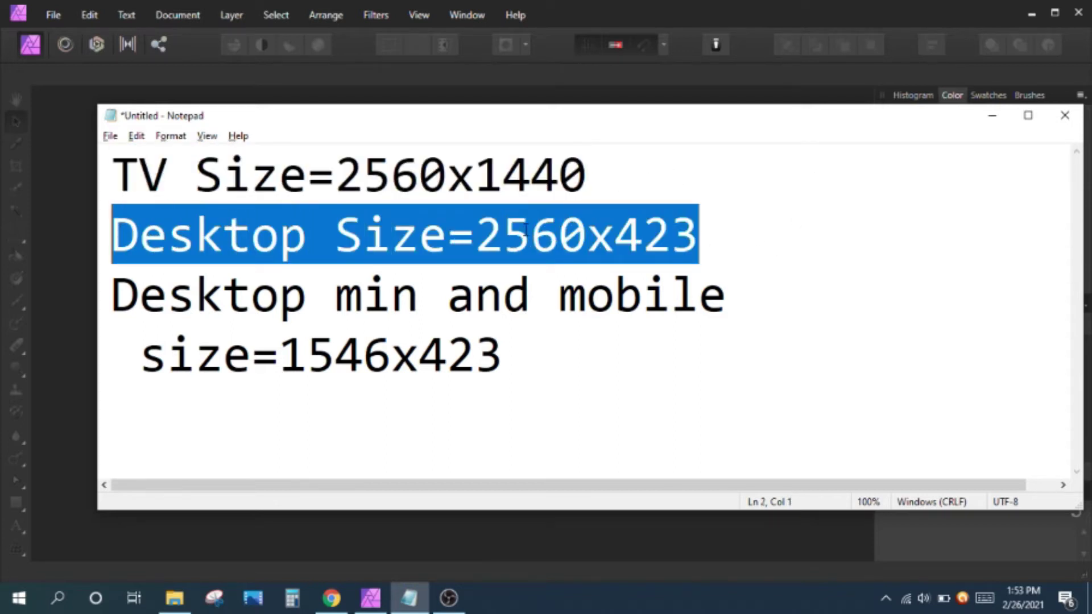
{"action": "left_click_drag", "start_coordinate": [814, 230], "coordinate": [142, 223]}
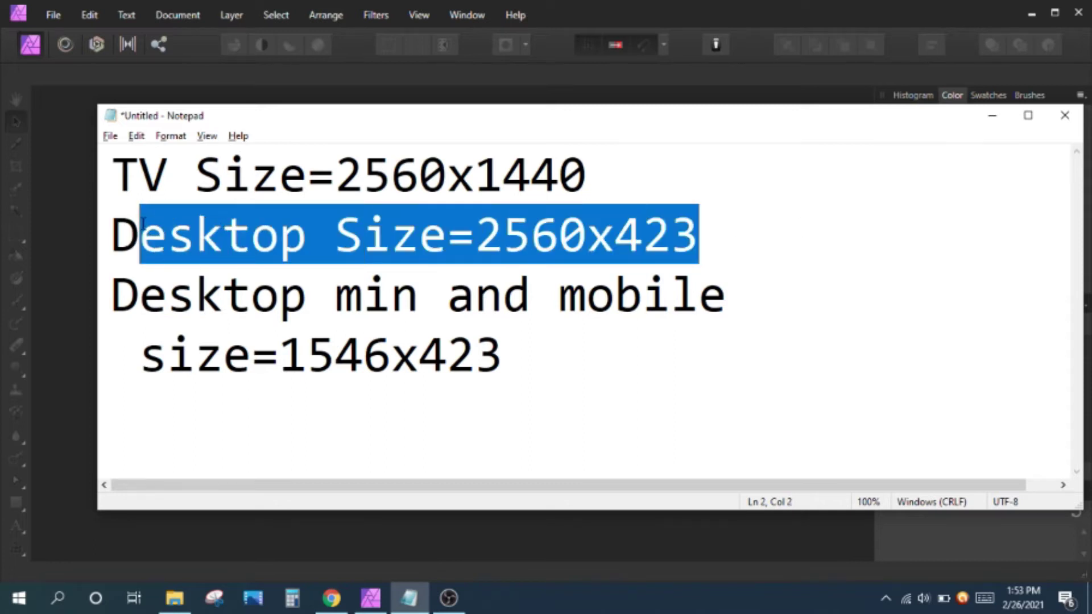
{"action": "left_click", "coordinate": [939, 233]}
{"action": "left_click_drag", "start_coordinate": [614, 382], "coordinate": [178, 368]}
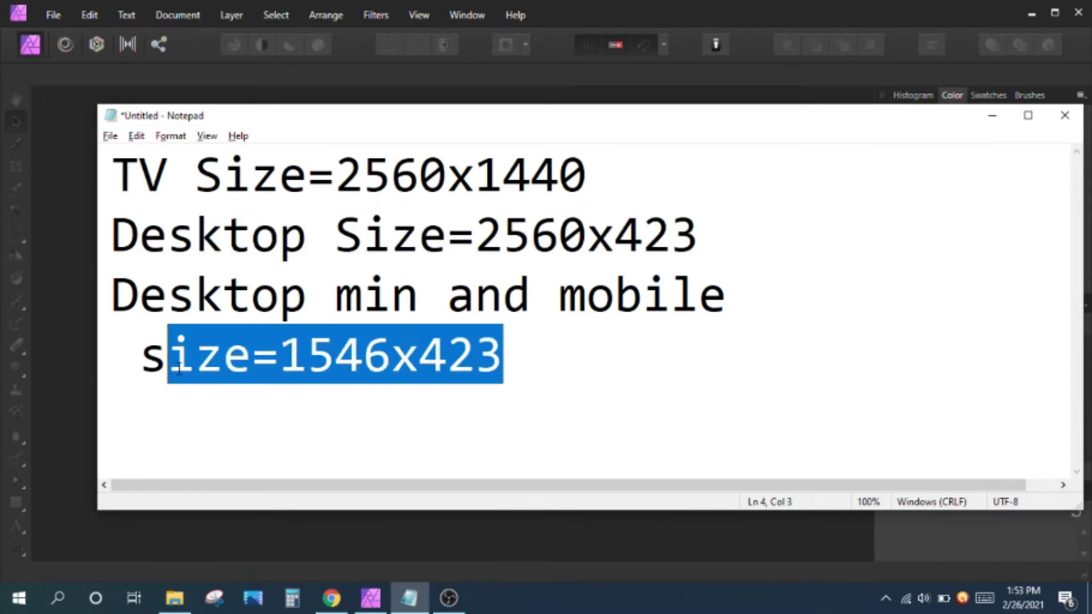
{"action": "left_click_drag", "start_coordinate": [606, 358], "coordinate": [144, 352]}
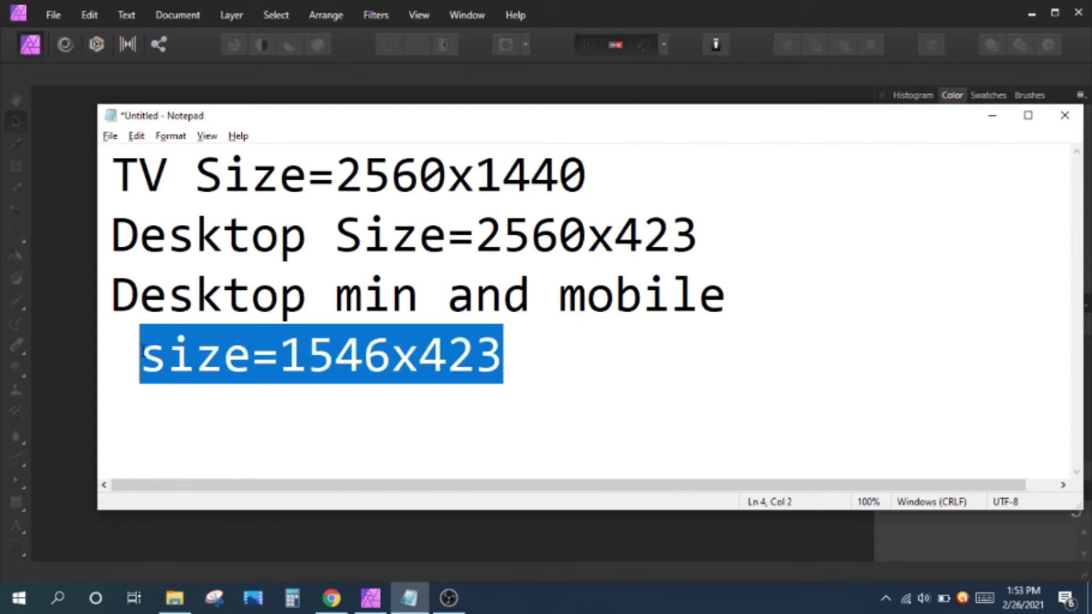
{"action": "left_click", "coordinate": [566, 370]}
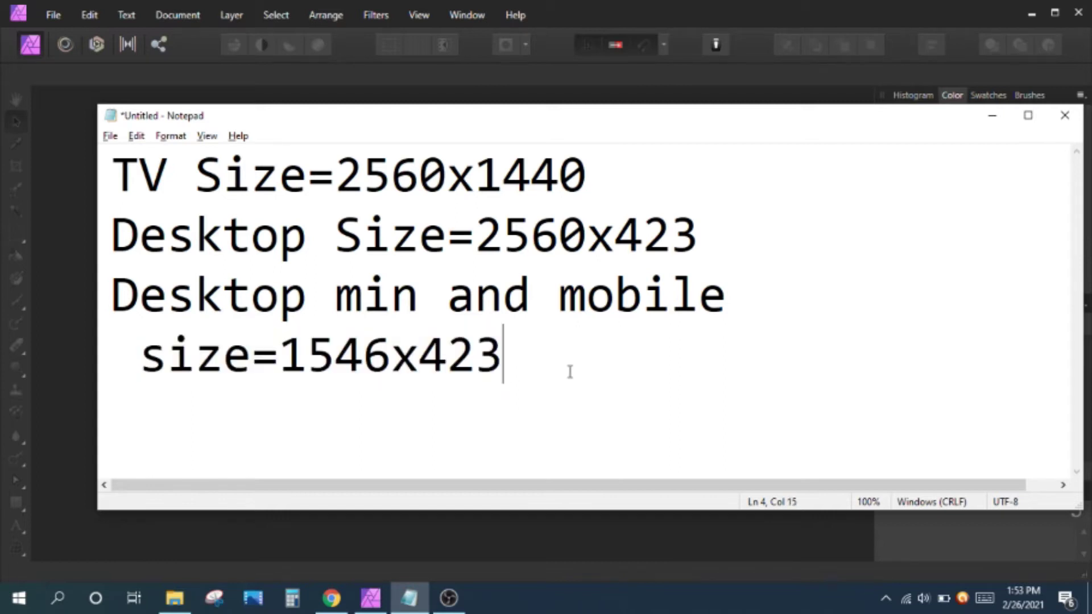
{"action": "left_click", "coordinate": [995, 119]}
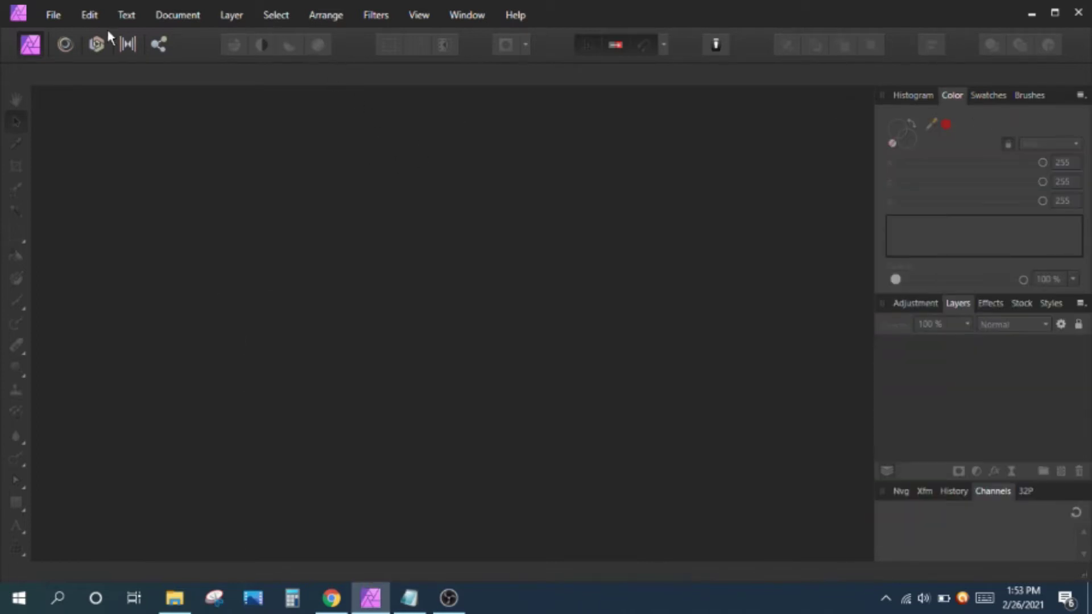
Create a blank 2560 × 1440 px document from the WQHD web preset
{"action": "left_click", "coordinate": [64, 14]}
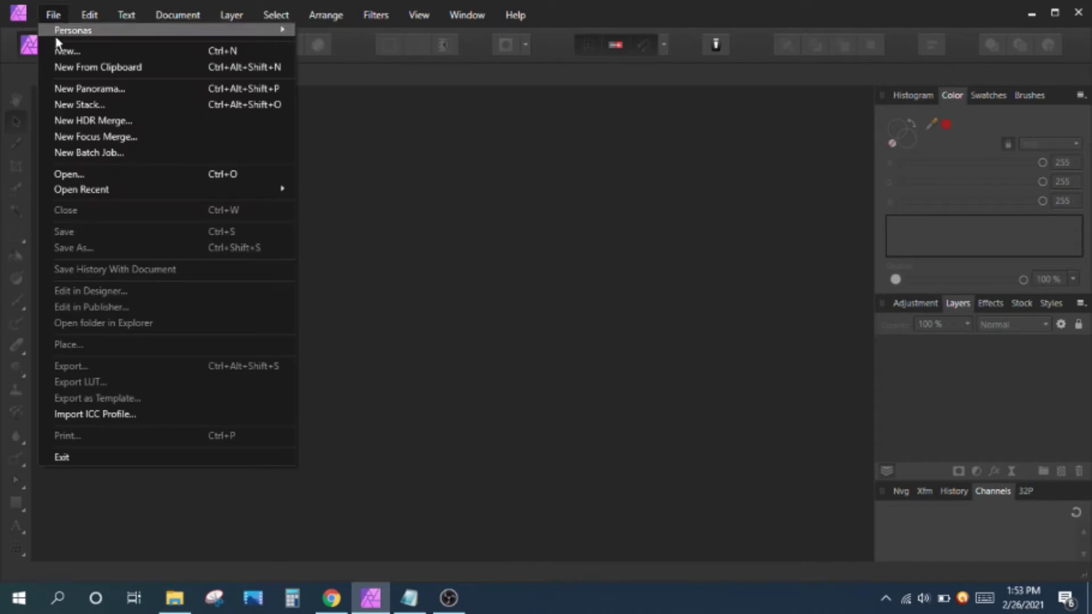
{"action": "left_click", "coordinate": [63, 52]}
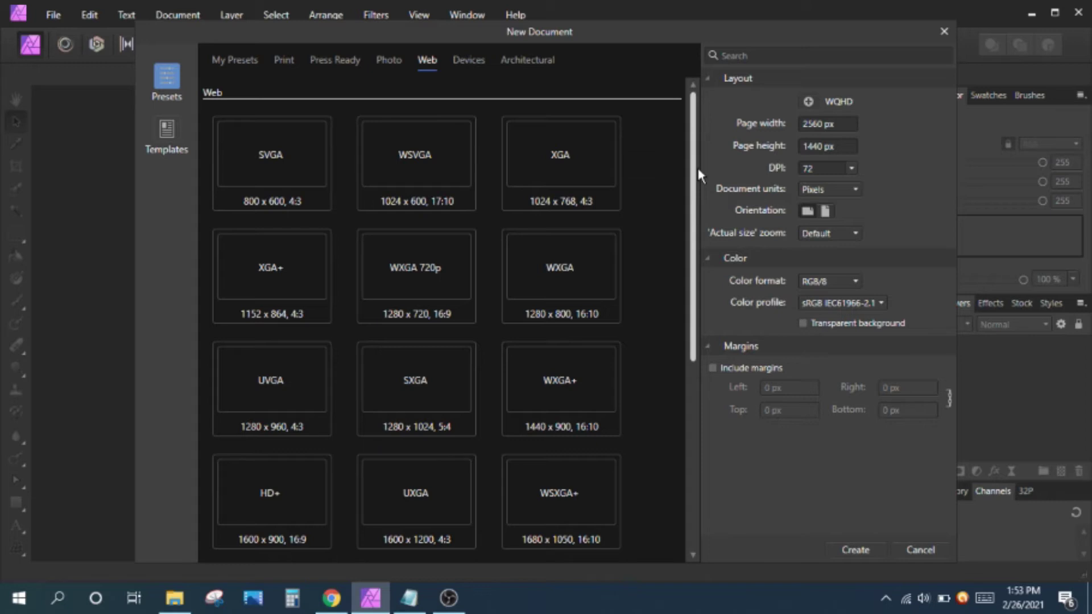
{"action": "left_click_drag", "start_coordinate": [695, 205], "coordinate": [681, 380]}
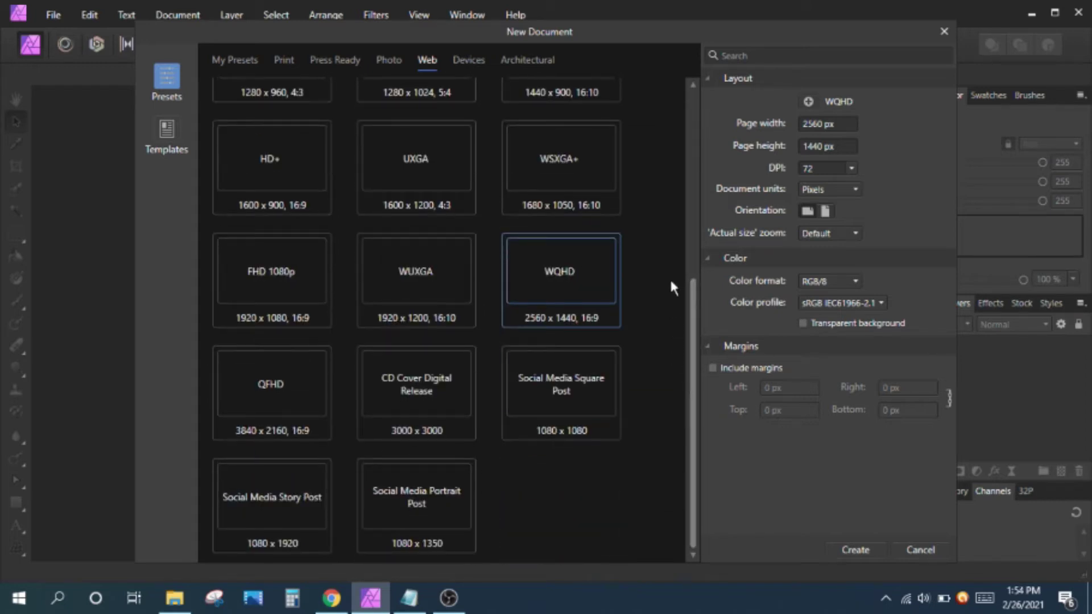
{"action": "scroll", "coordinate": [670, 278], "scroll_direction": "up", "scroll_amount": 1}
{"action": "scroll", "coordinate": [670, 277], "scroll_direction": "down", "scroll_amount": 1}
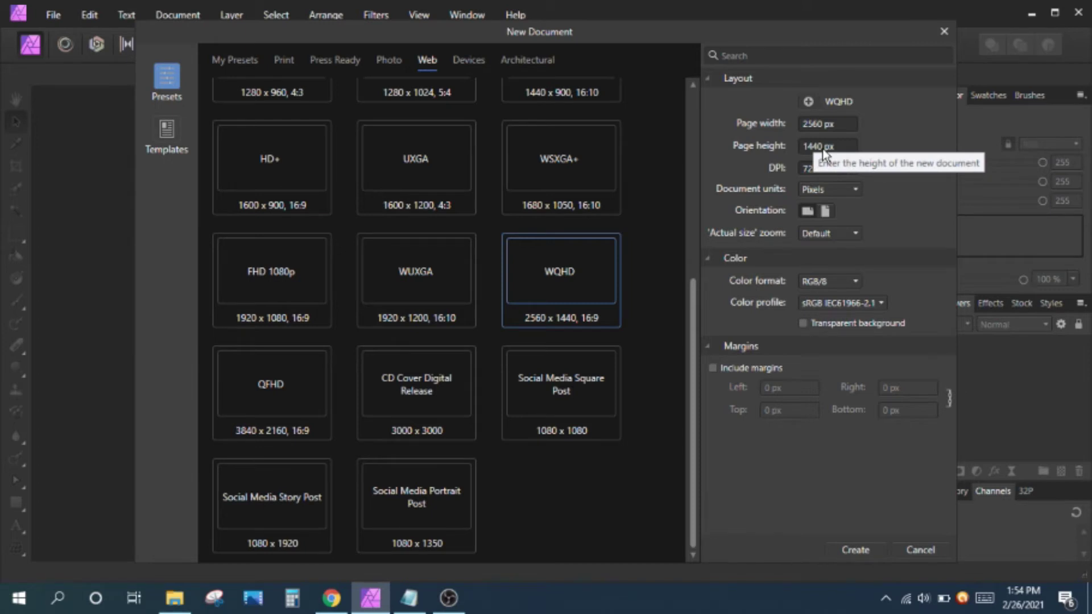
{"action": "left_click", "coordinate": [843, 548]}
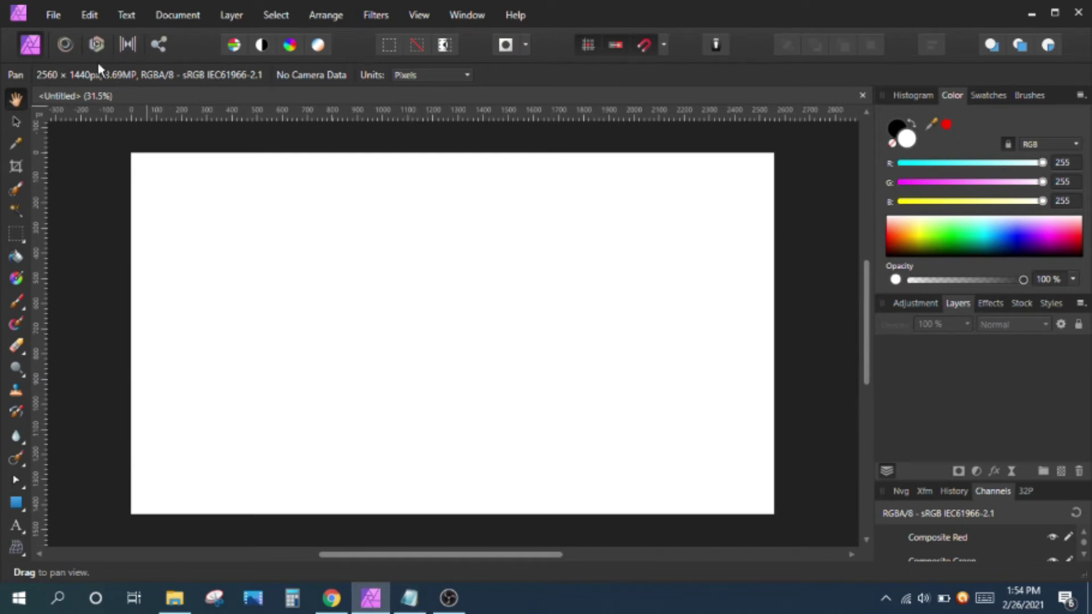
Check the banner size notes in Notepad and start another new document
{"action": "left_click", "coordinate": [415, 604]}
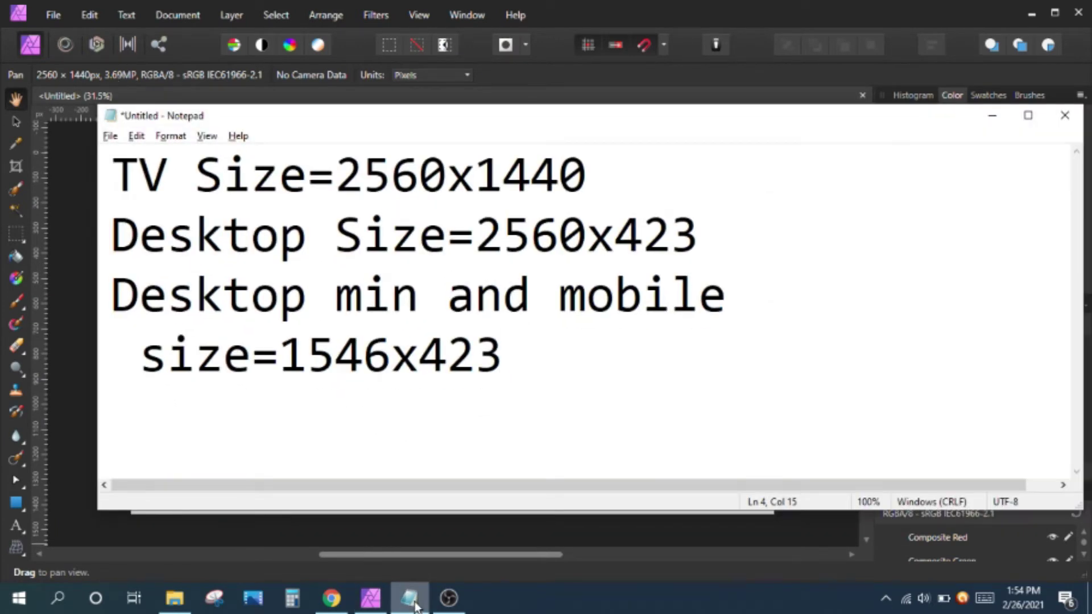
{"action": "left_click", "coordinate": [411, 600]}
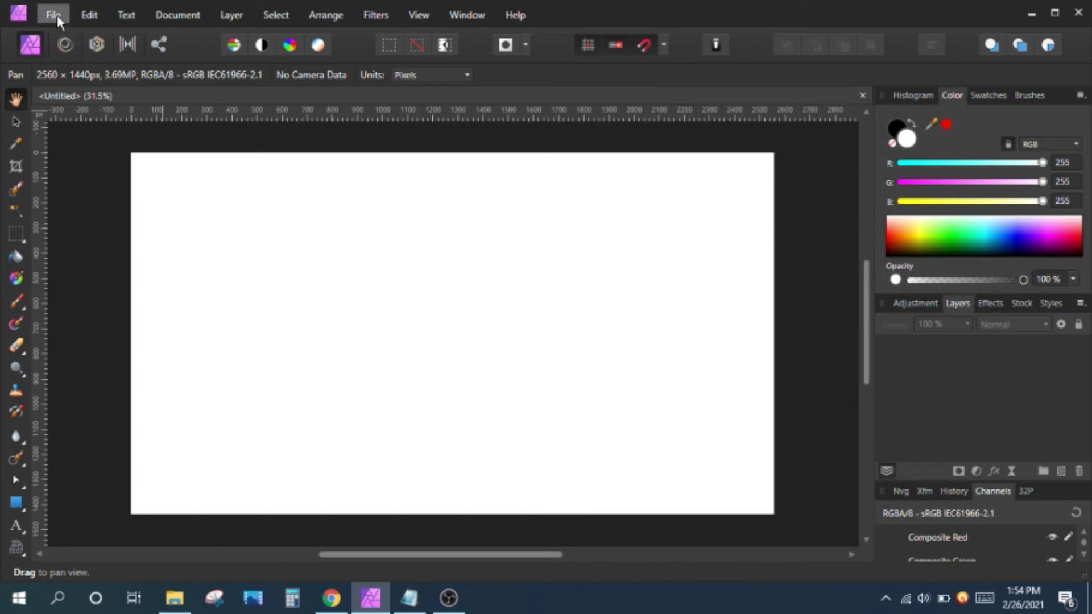
{"action": "left_click", "coordinate": [57, 14]}
{"action": "left_click", "coordinate": [65, 52]}
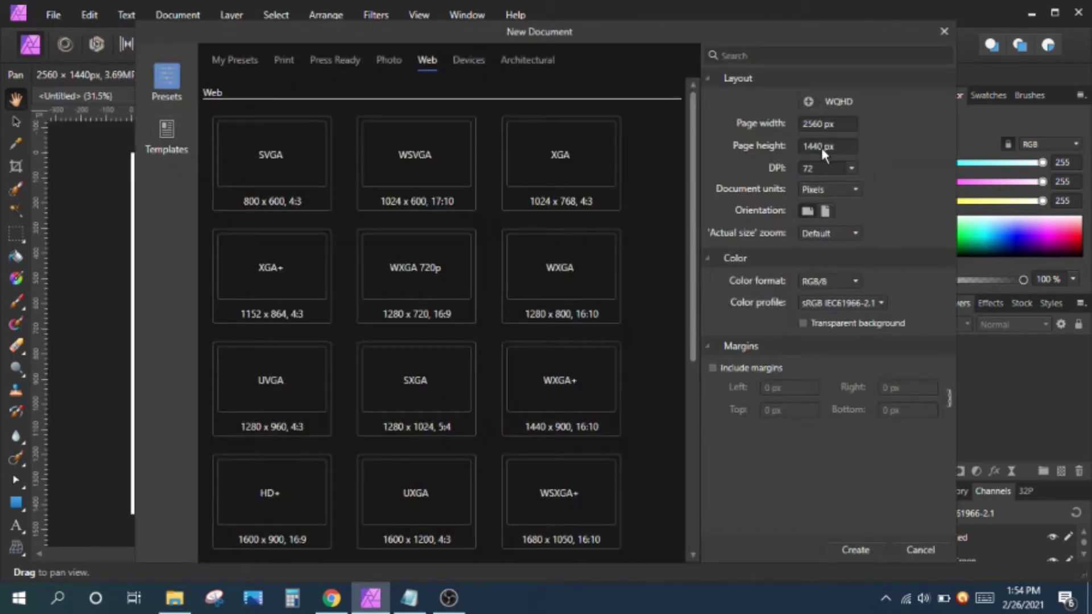
Enter a 423 px page height for the 2560-wide desktop banner, cross-checking the Notepad sizes
{"action": "left_click", "coordinate": [823, 147]}
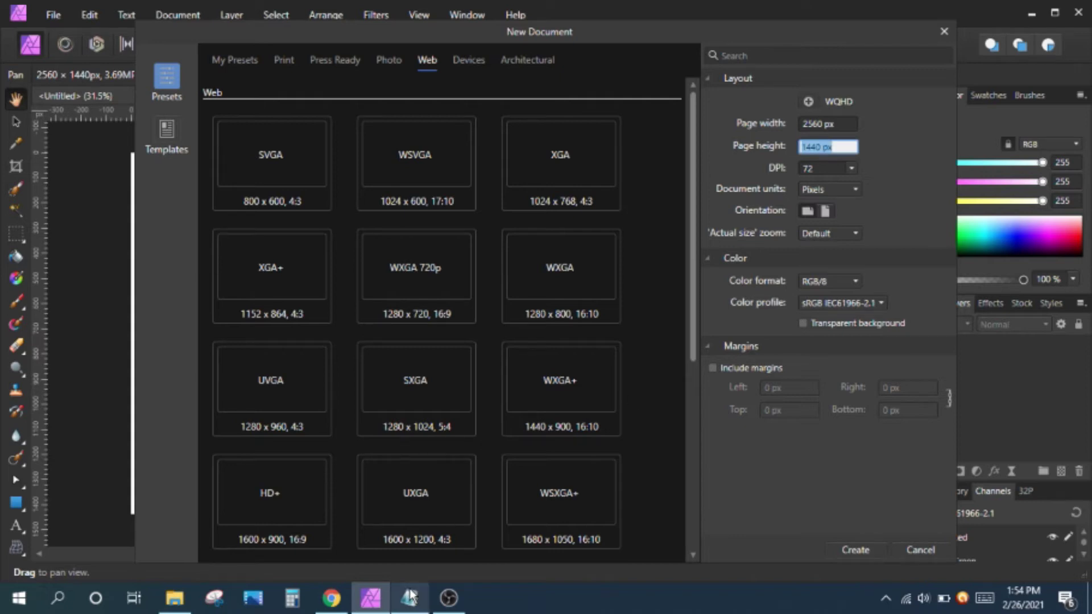
{"action": "left_click", "coordinate": [410, 598]}
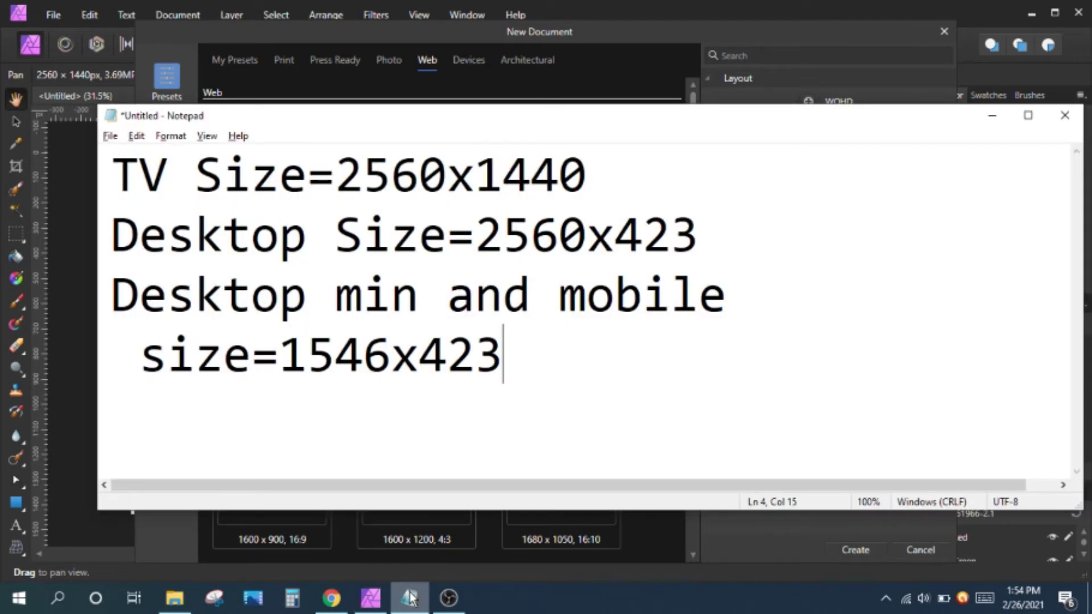
{"action": "left_click", "coordinate": [410, 597]}
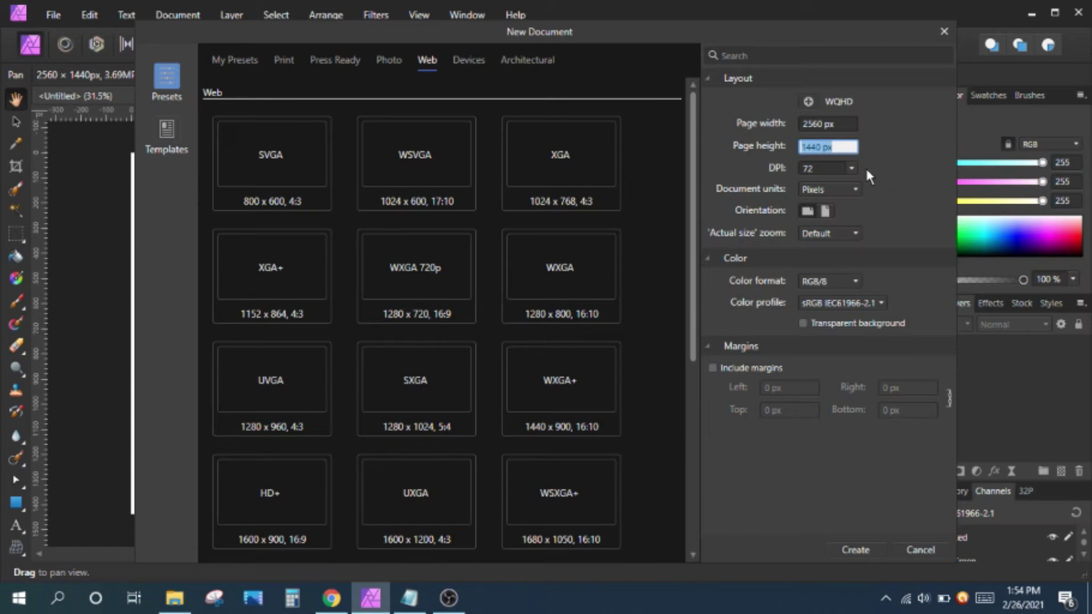
{"action": "type", "text": "423"}
{"action": "key", "text": "alt+Tab"}
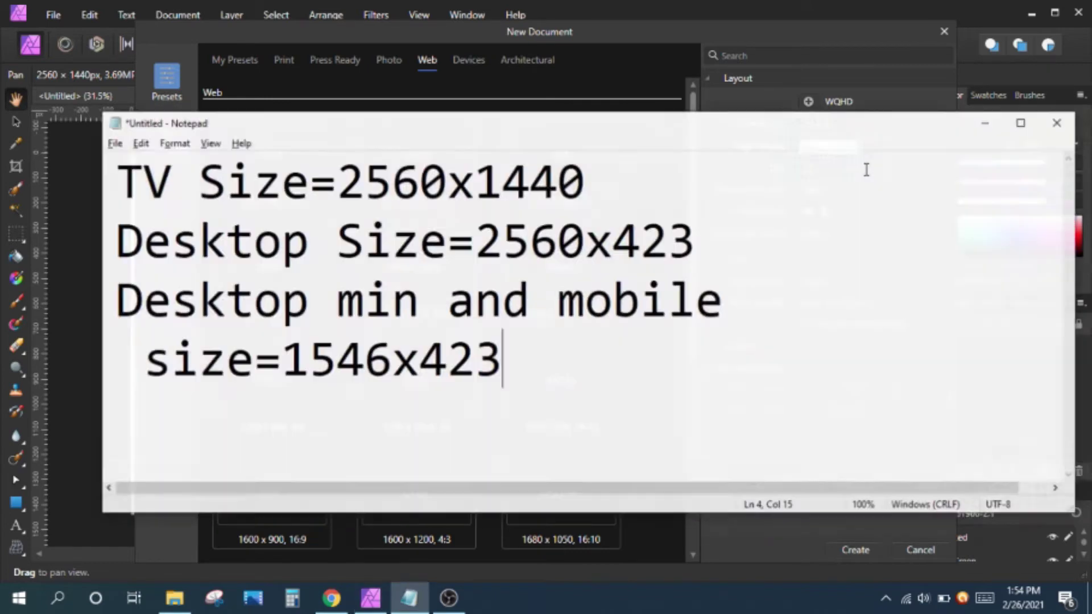
{"action": "key", "text": "alt+Tab"}
{"action": "left_click", "coordinate": [839, 146]}
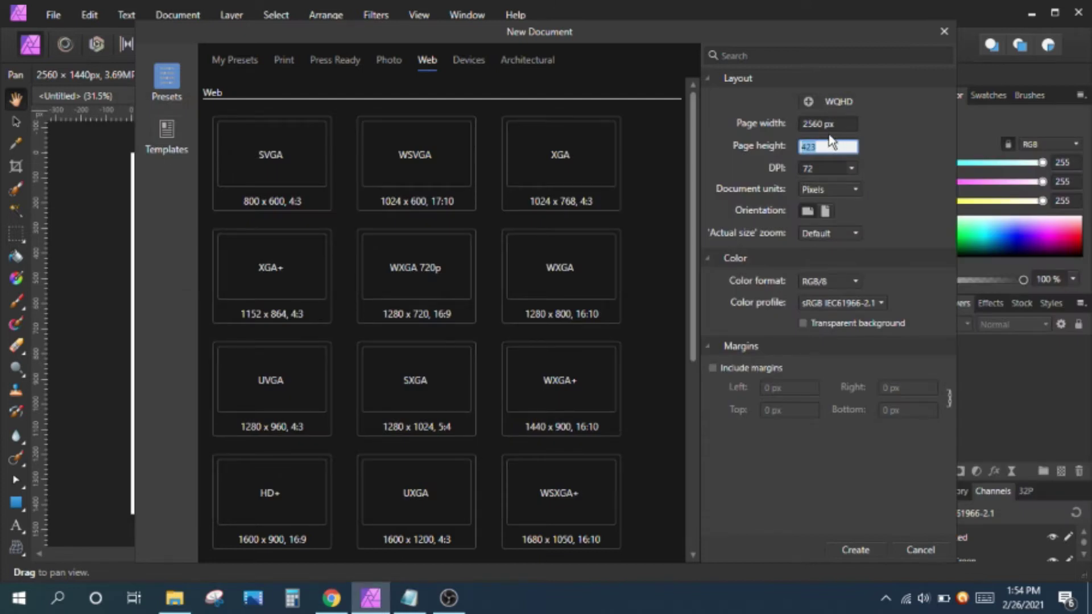
{"action": "key", "text": "alt+Tab"}
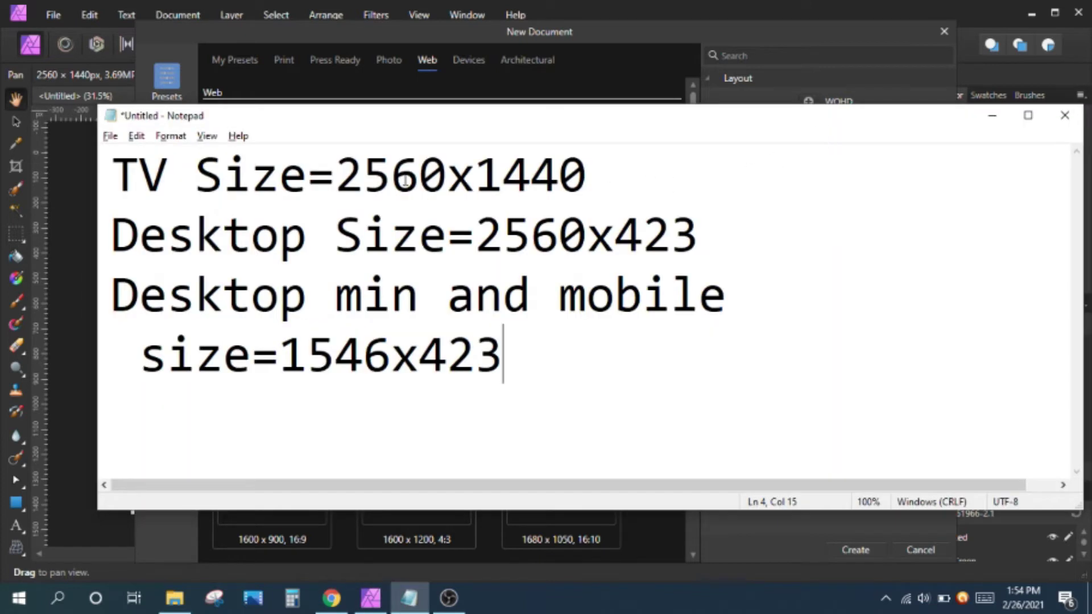
{"action": "key", "text": "alt+Tab"}
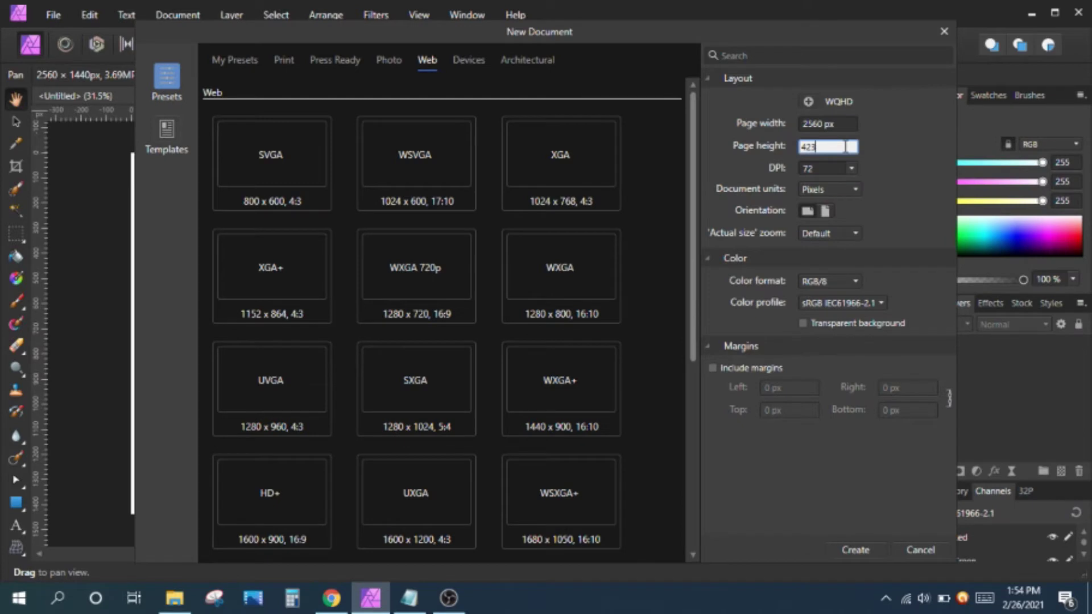
Create the 2560 × 423 document and glance at the size notes
{"action": "left_click", "coordinate": [861, 551]}
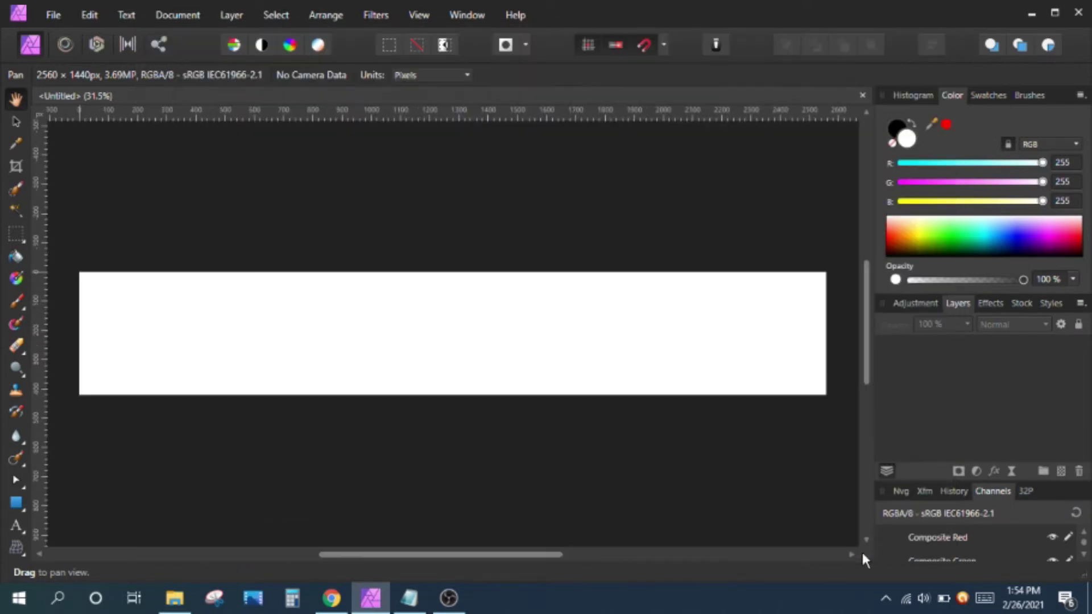
{"action": "left_click", "coordinate": [409, 598]}
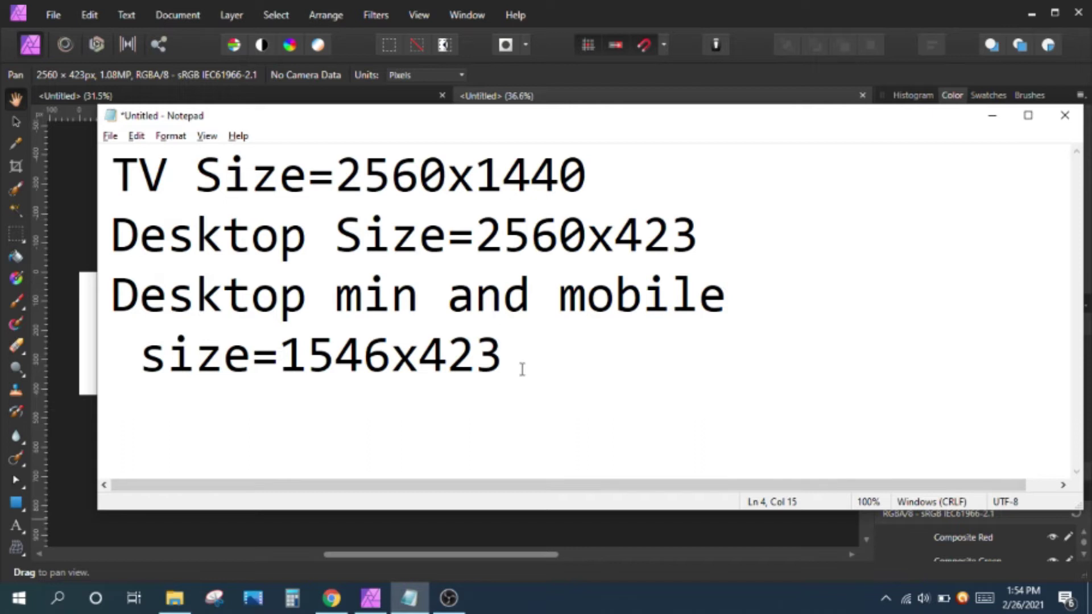
{"action": "key", "text": "alt+Tab"}
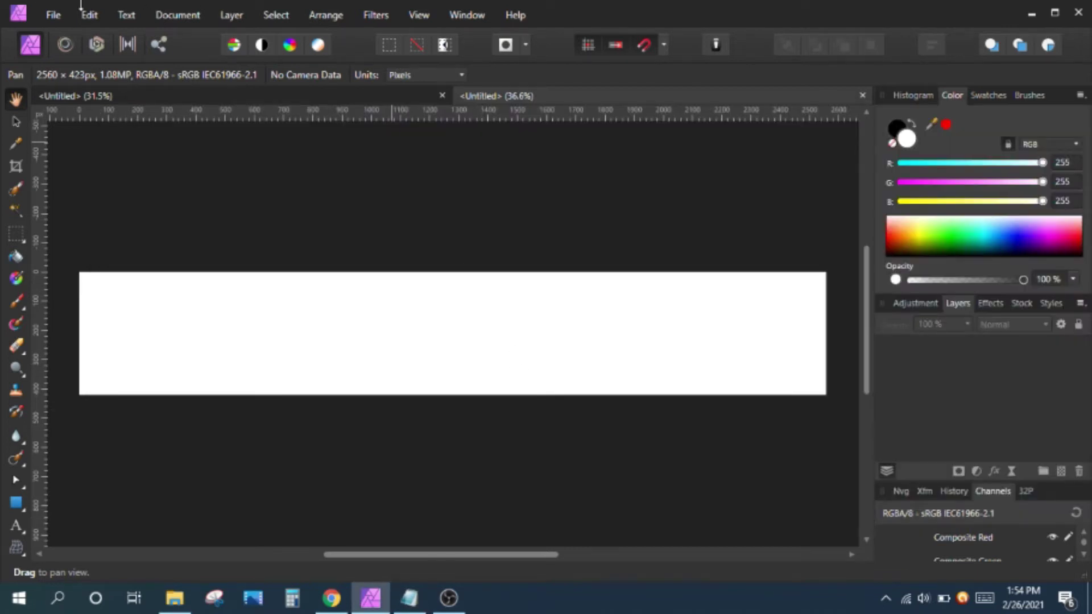
Create a new 1546 × 423 px document for the mobile banner
{"action": "left_click", "coordinate": [54, 15]}
{"action": "left_click", "coordinate": [80, 51]}
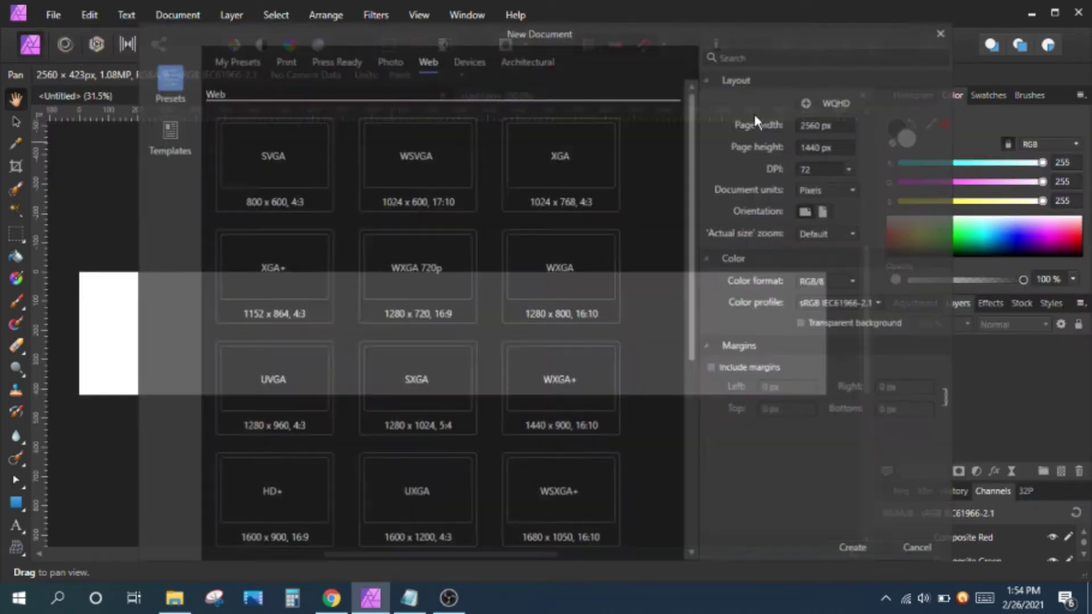
{"action": "left_click", "coordinate": [811, 121]}
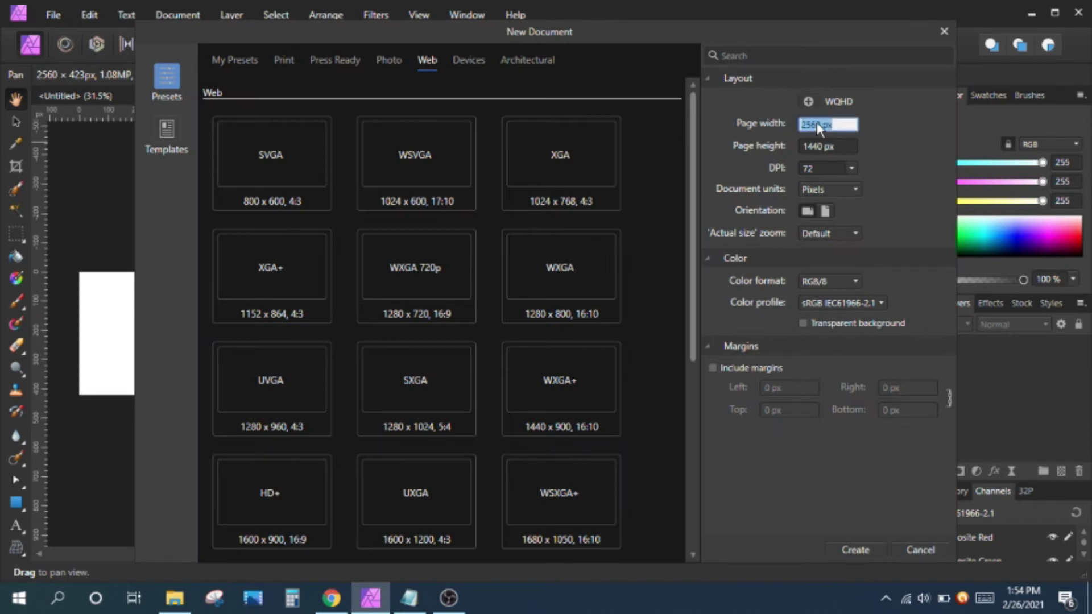
{"action": "type", "text": "1546"}
{"action": "left_click", "coordinate": [823, 146]}
{"action": "type", "text": "423"}
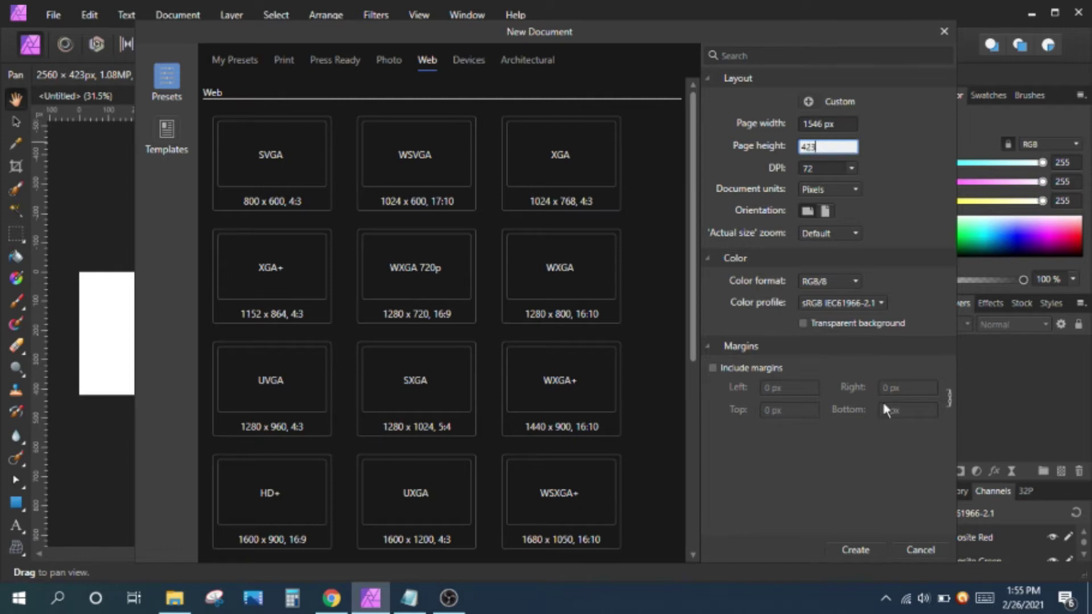
{"action": "left_click", "coordinate": [851, 549]}
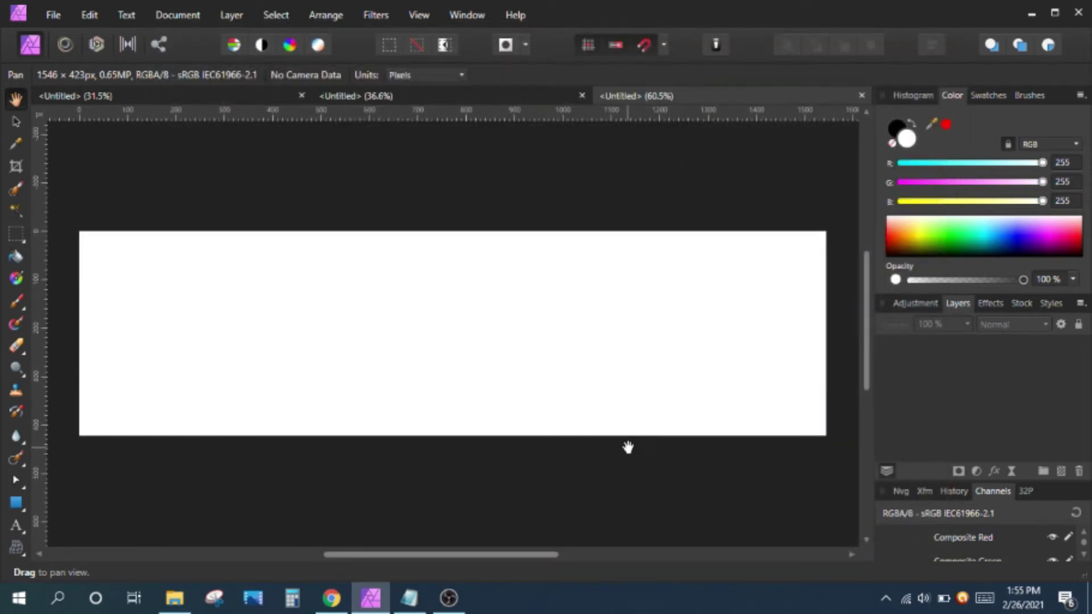
Review the banner size notes and return to the 2560 × 423 document
{"action": "left_click", "coordinate": [409, 598]}
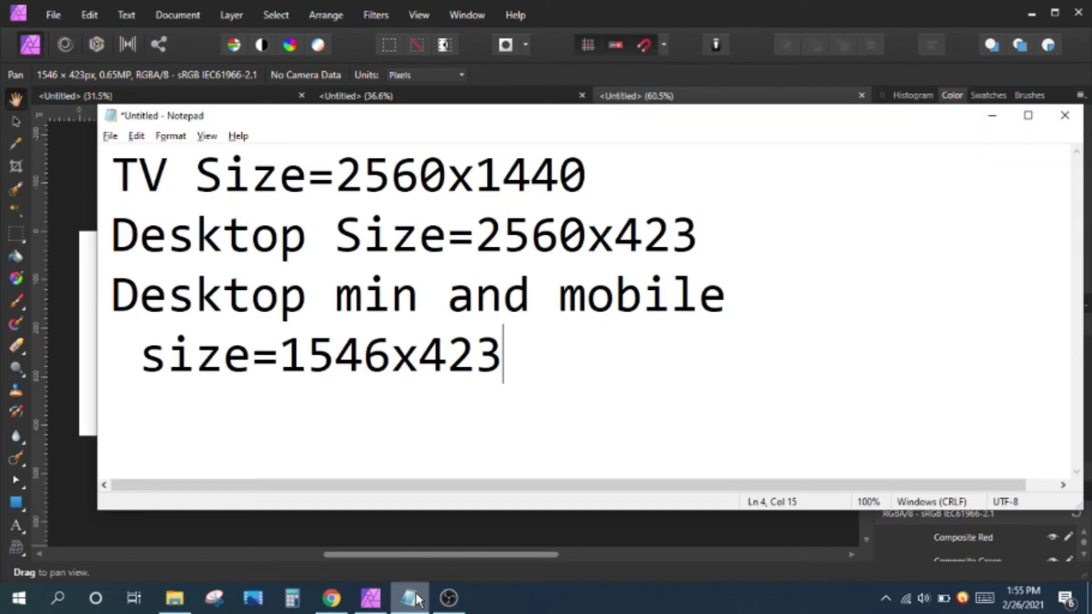
{"action": "left_click", "coordinate": [416, 598]}
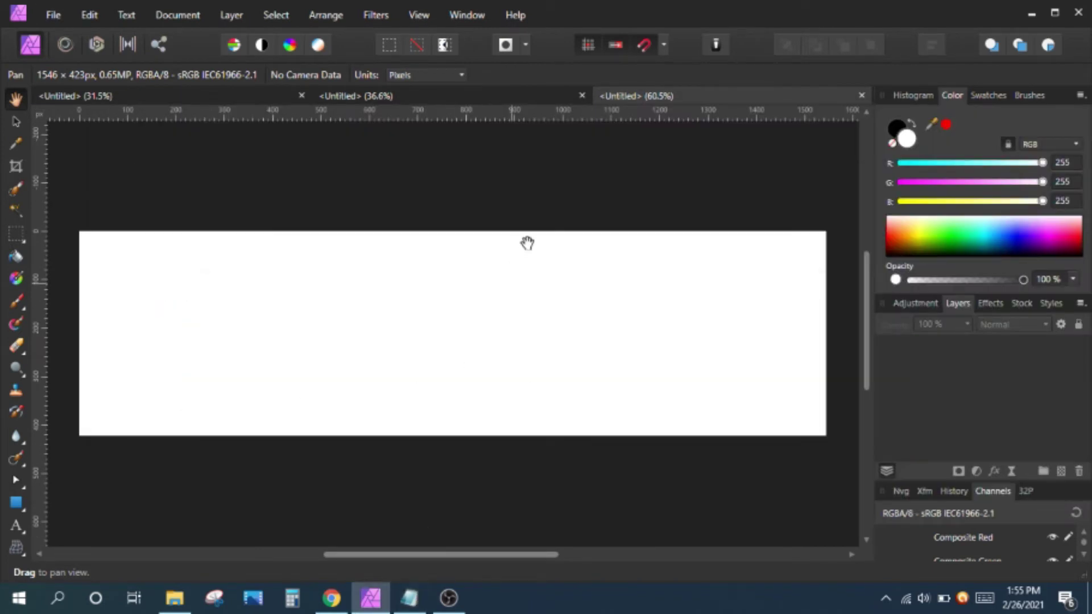
{"action": "left_click", "coordinate": [501, 95]}
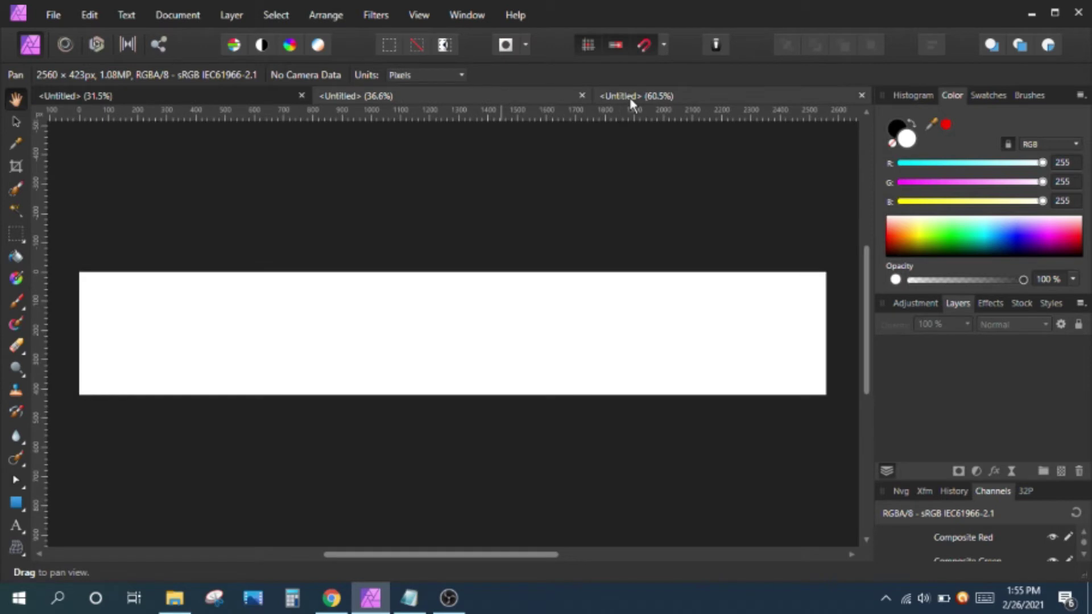
{"action": "left_click", "coordinate": [629, 98]}
{"action": "left_click", "coordinate": [471, 98]}
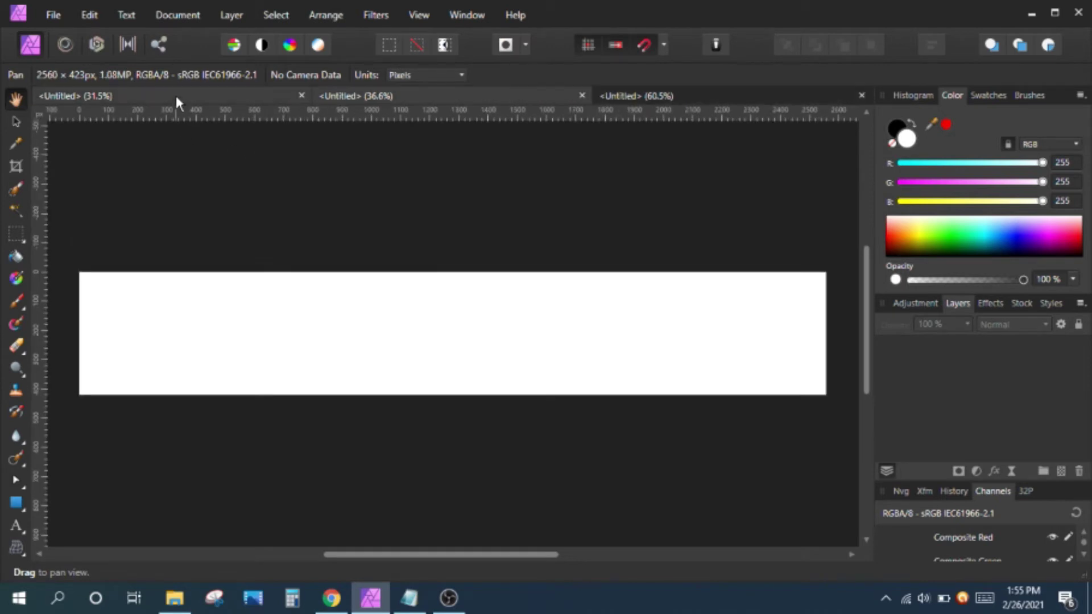
{"action": "key", "text": "v"}
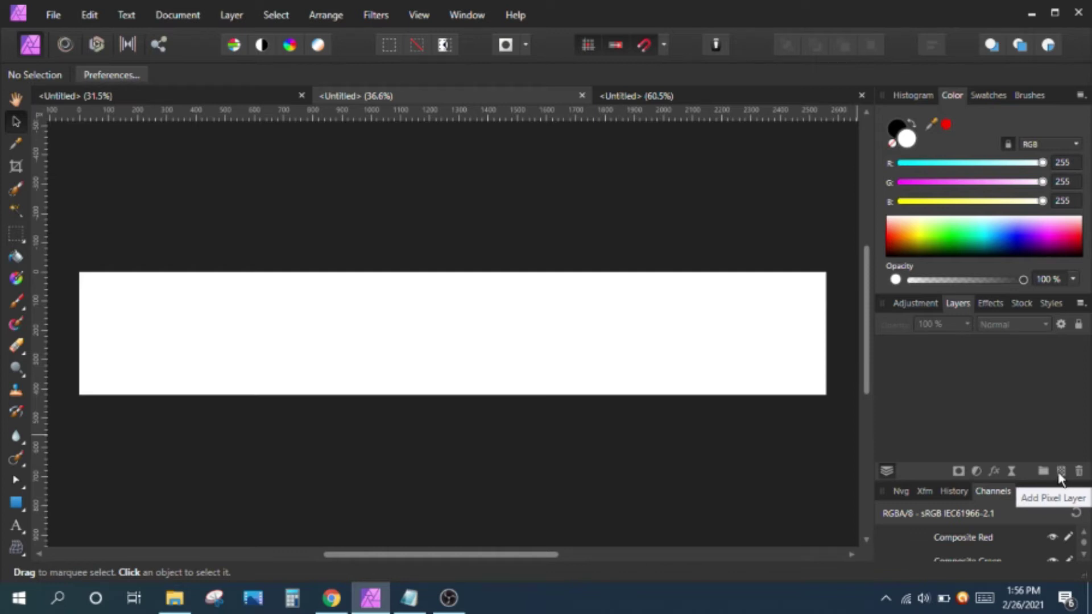
Add a pixel layer filled with a linear gradient from white on the left to magenta
{"action": "left_click", "coordinate": [1061, 472]}
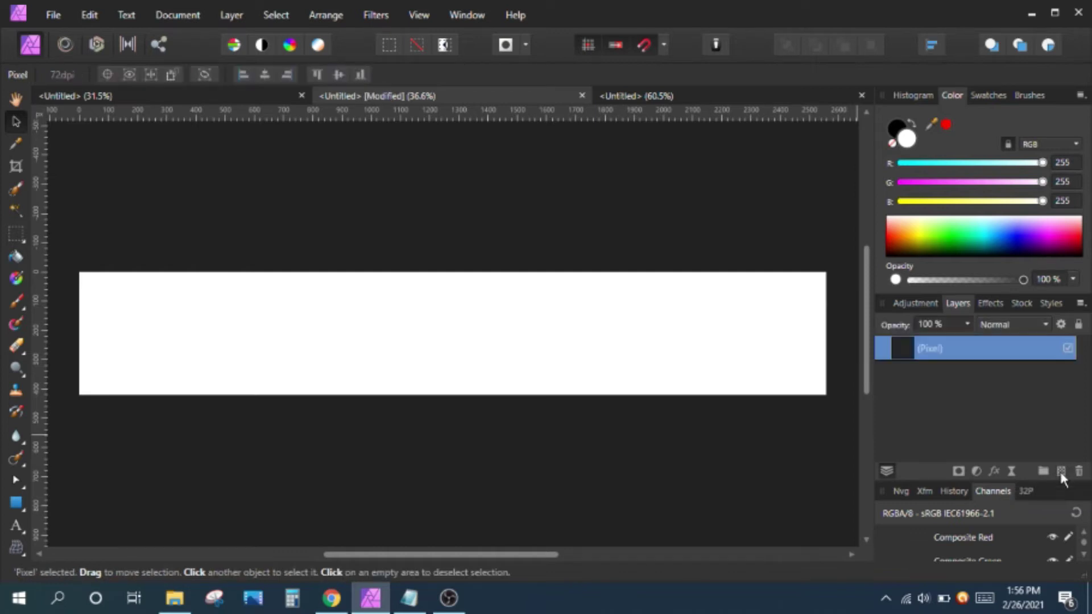
{"action": "left_click", "coordinate": [23, 277]}
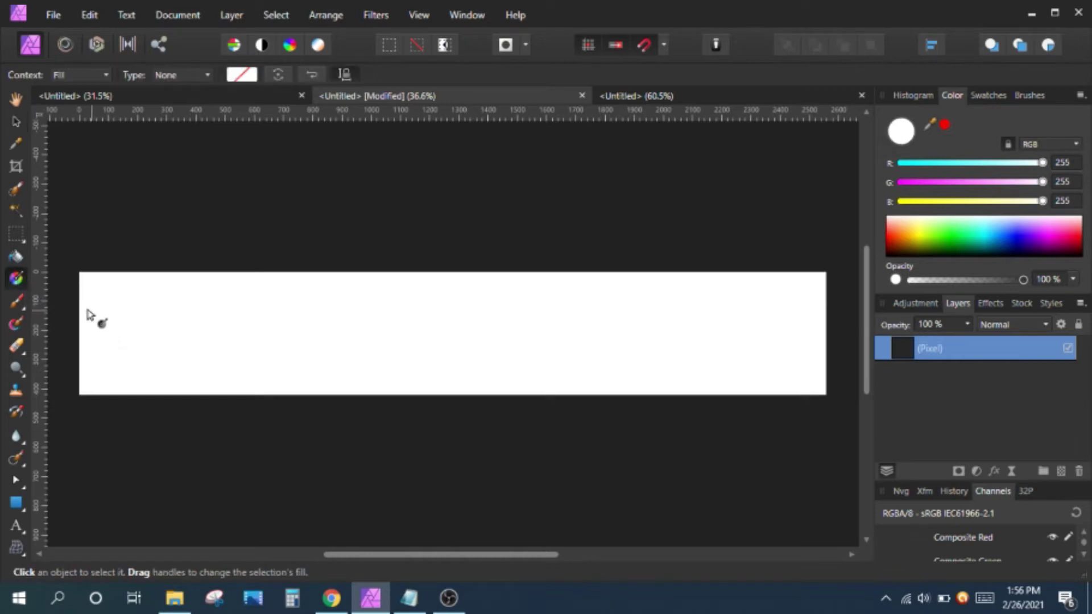
{"action": "left_click_drag", "start_coordinate": [79, 320], "coordinate": [333, 334]}
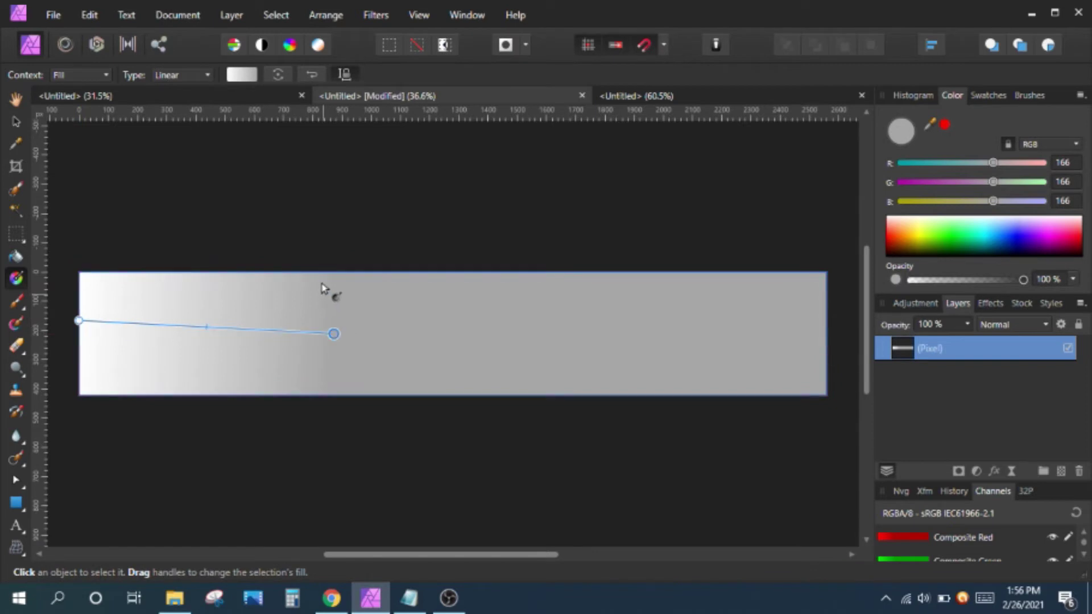
{"action": "left_click", "coordinate": [242, 75]}
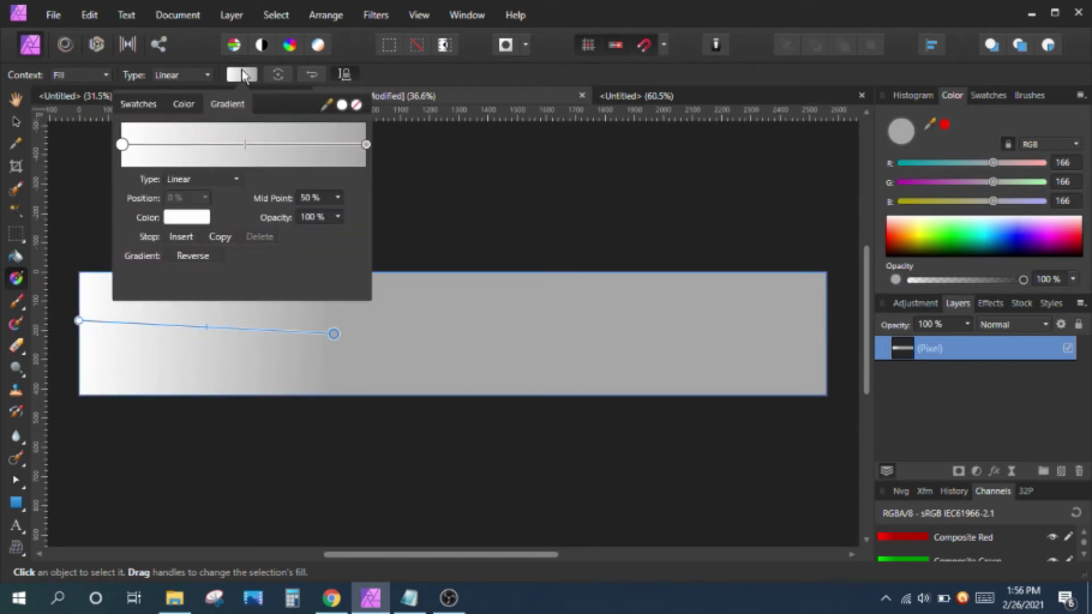
{"action": "left_click", "coordinate": [185, 105]}
{"action": "mouse_move", "coordinate": [154, 243]}
{"action": "left_mouse_down"}
{"action": "mouse_move", "coordinate": [257, 216]}
{"action": "mouse_move", "coordinate": [325, 245]}
{"action": "left_mouse_up"}
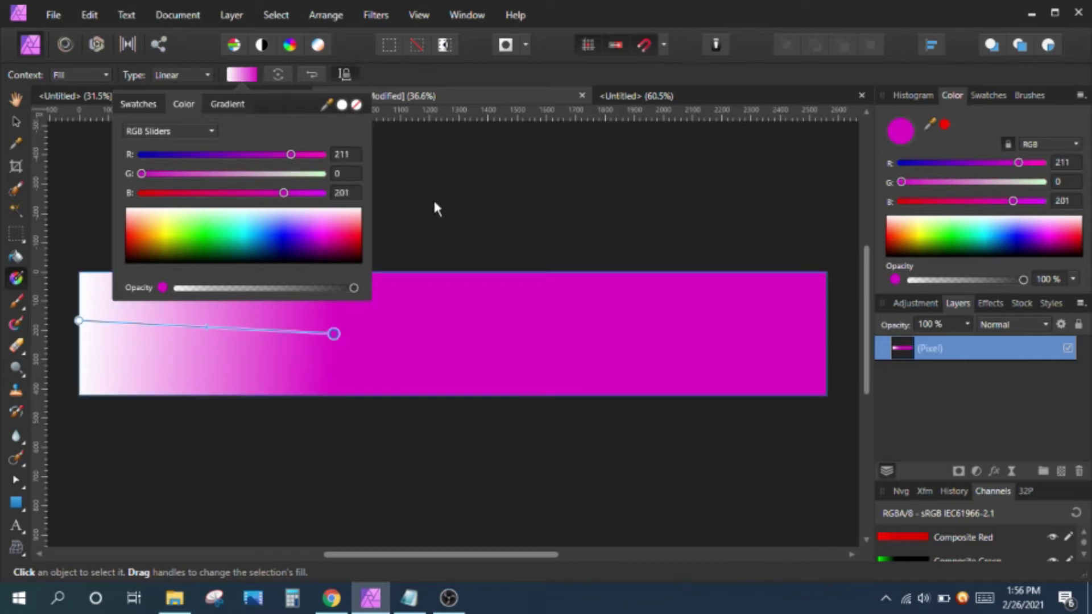
{"action": "left_click", "coordinate": [434, 202]}
Undo the accidental hard-edged fill and switch to the 1546 × 423 document
{"action": "key", "text": "ctrl+z"}
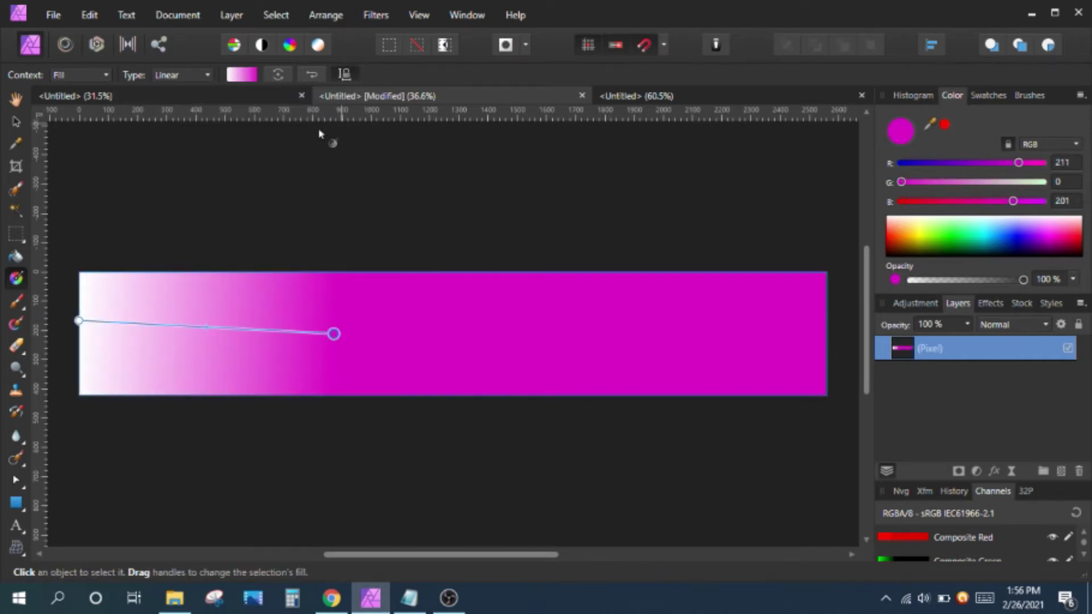
{"action": "left_click", "coordinate": [16, 121]}
{"action": "left_click", "coordinate": [351, 194]}
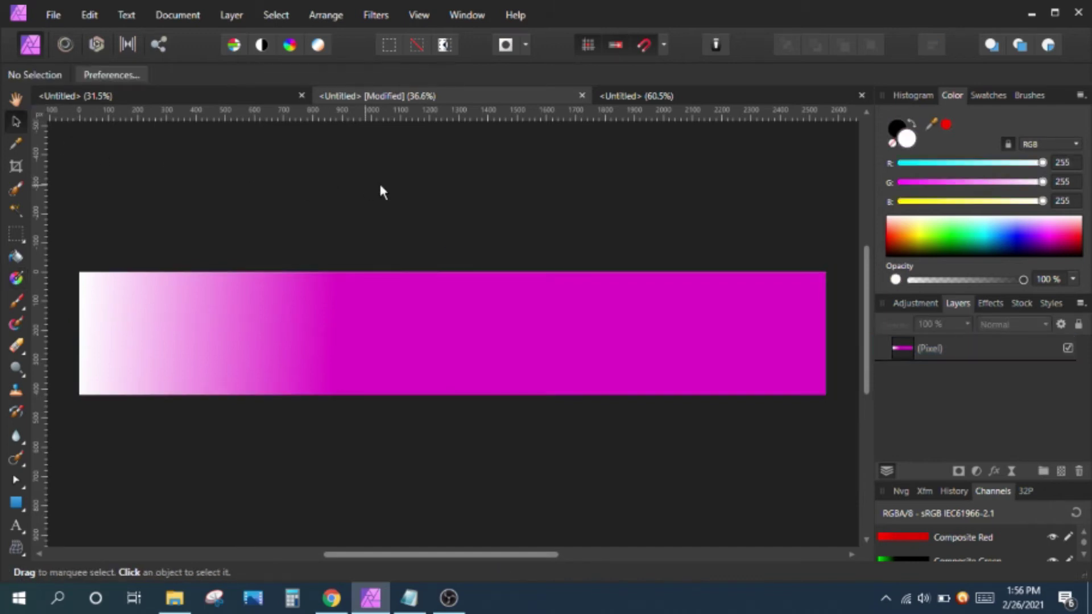
{"action": "left_click", "coordinate": [672, 95]}
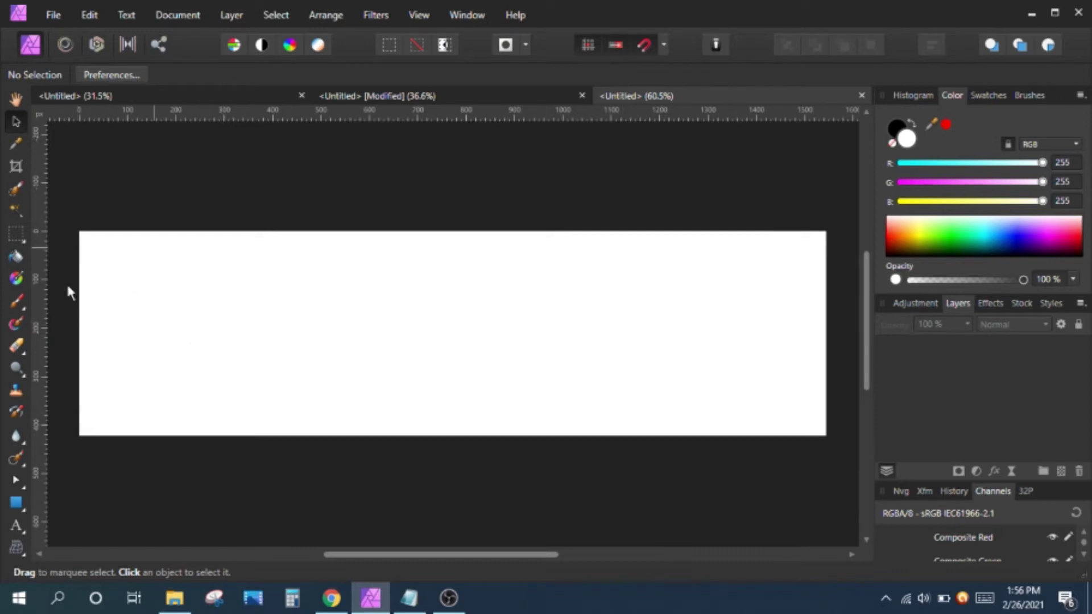
Flood-fill the mobile canvas pink, then reselect the gradient layer in the gradient banner
{"action": "left_click", "coordinate": [16, 256]}
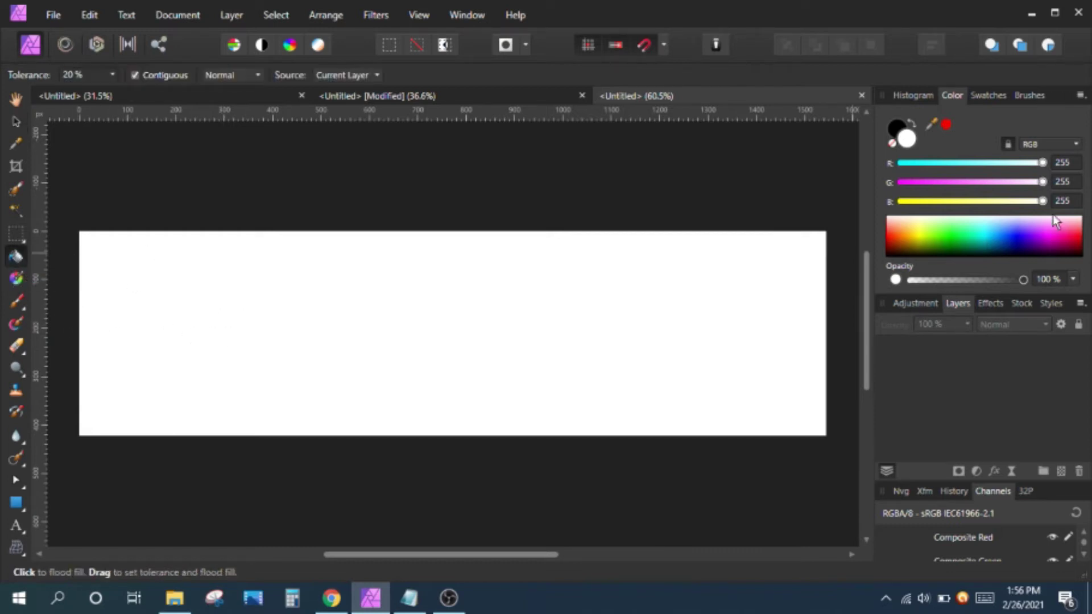
{"action": "left_click", "coordinate": [1053, 235]}
{"action": "left_click", "coordinate": [576, 279]}
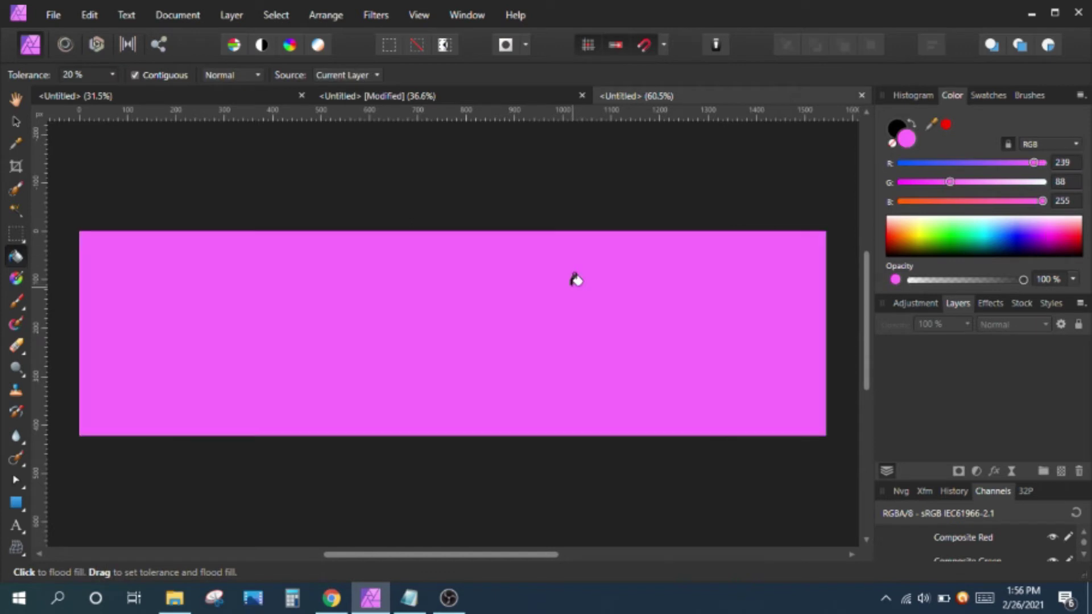
{"action": "left_click", "coordinate": [15, 121]}
{"action": "left_click", "coordinate": [363, 92]}
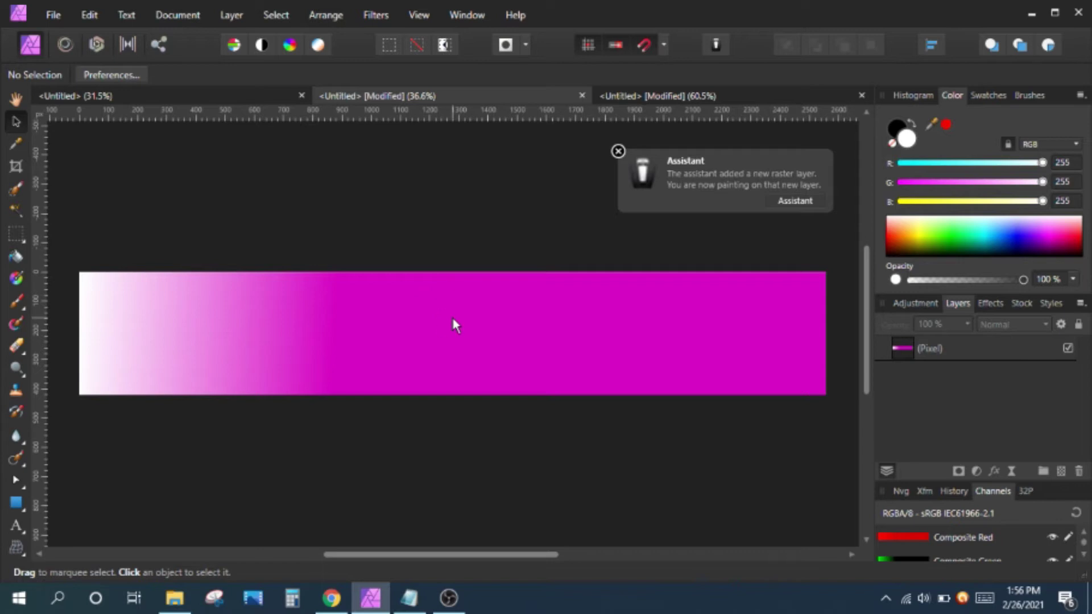
{"action": "left_click", "coordinate": [408, 330]}
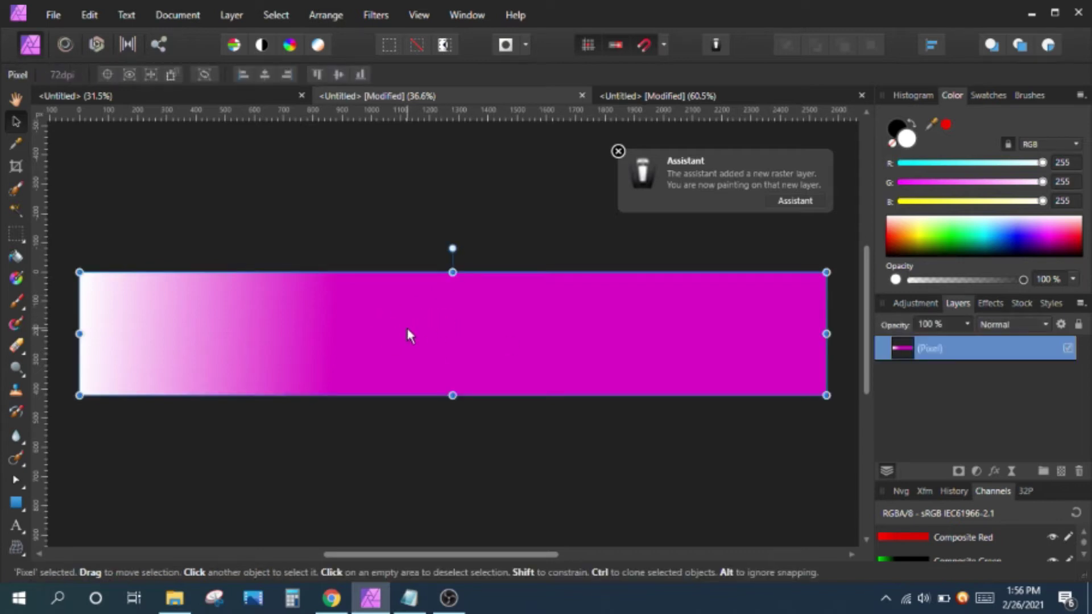
Paste the magenta gradient band into the 2560 × 1440 page, snapped to its vertical centre
{"action": "left_click", "coordinate": [222, 95]}
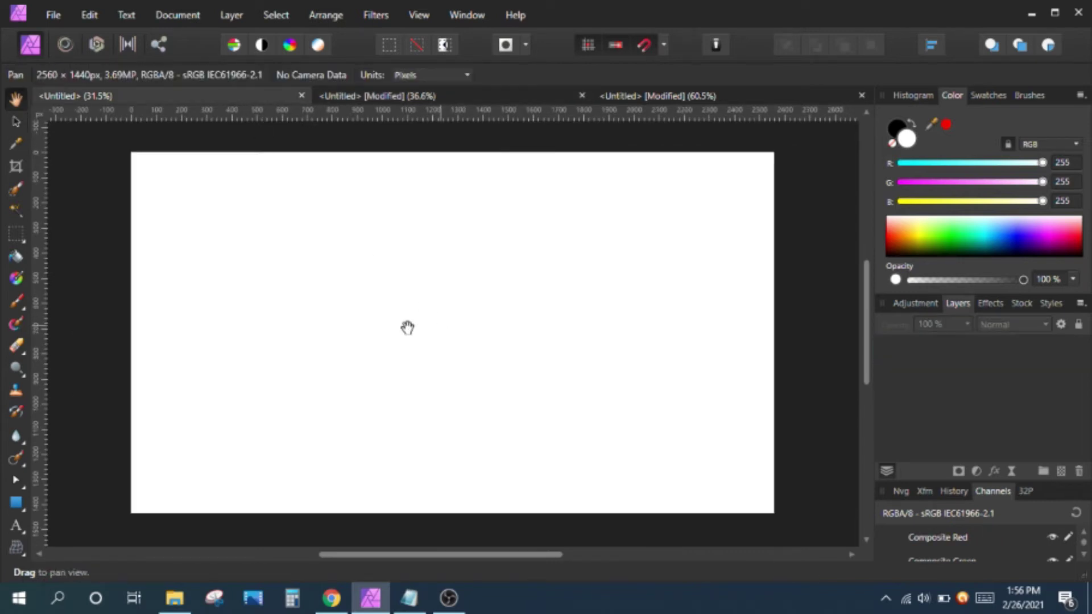
{"action": "left_click", "coordinate": [15, 121]}
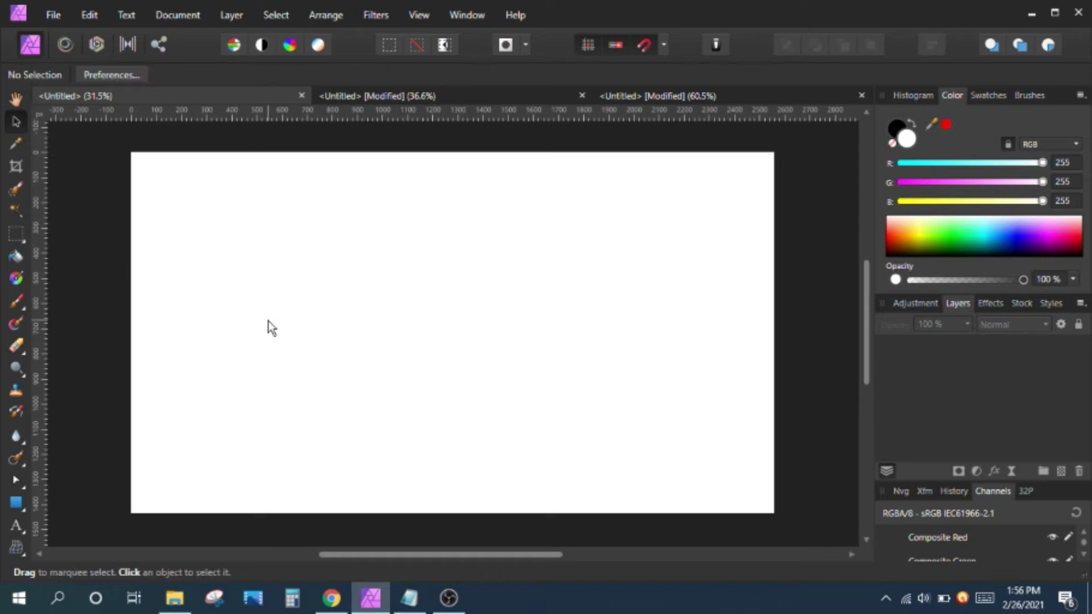
{"action": "key", "text": "ctrl+v"}
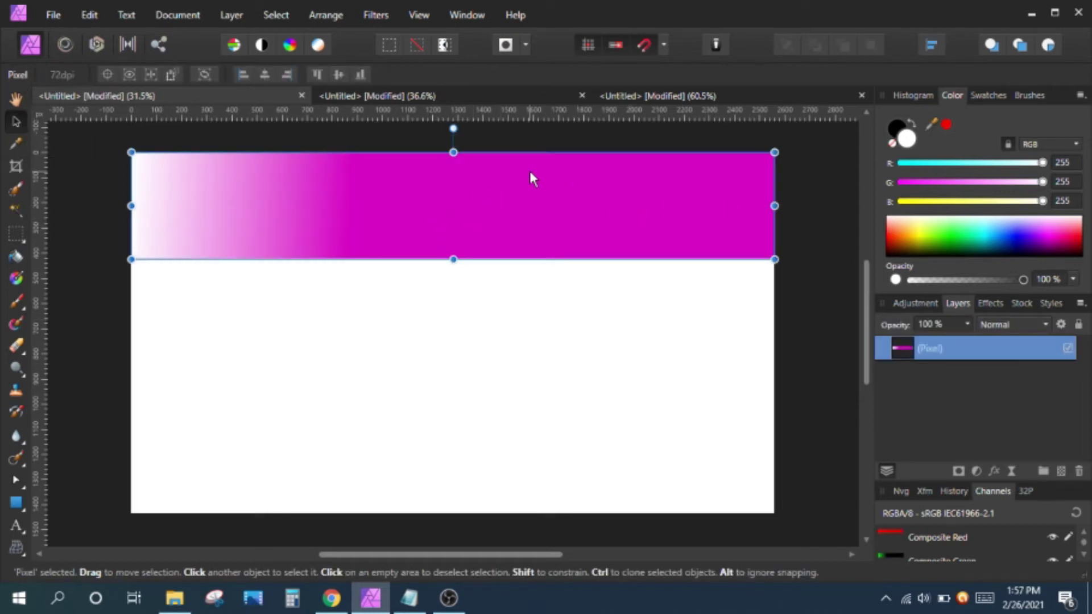
{"action": "mouse_move", "coordinate": [466, 199]}
{"action": "left_mouse_down"}
{"action": "mouse_move", "coordinate": [476, 325]}
{"action": "mouse_move", "coordinate": [460, 323]}
{"action": "left_mouse_up"}
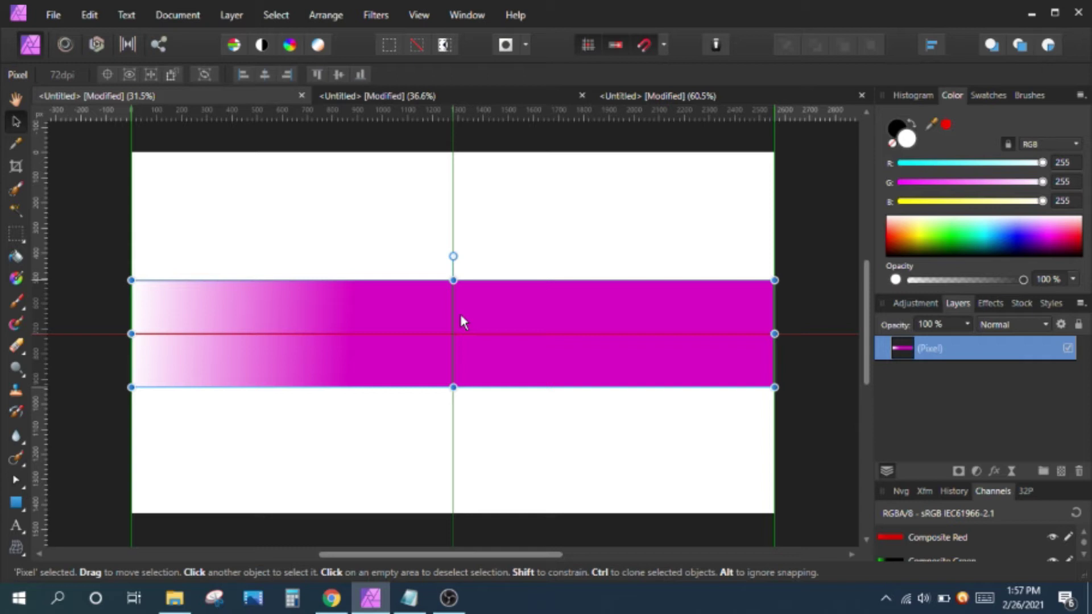
{"action": "left_click_drag", "start_coordinate": [461, 316], "coordinate": [465, 316]}
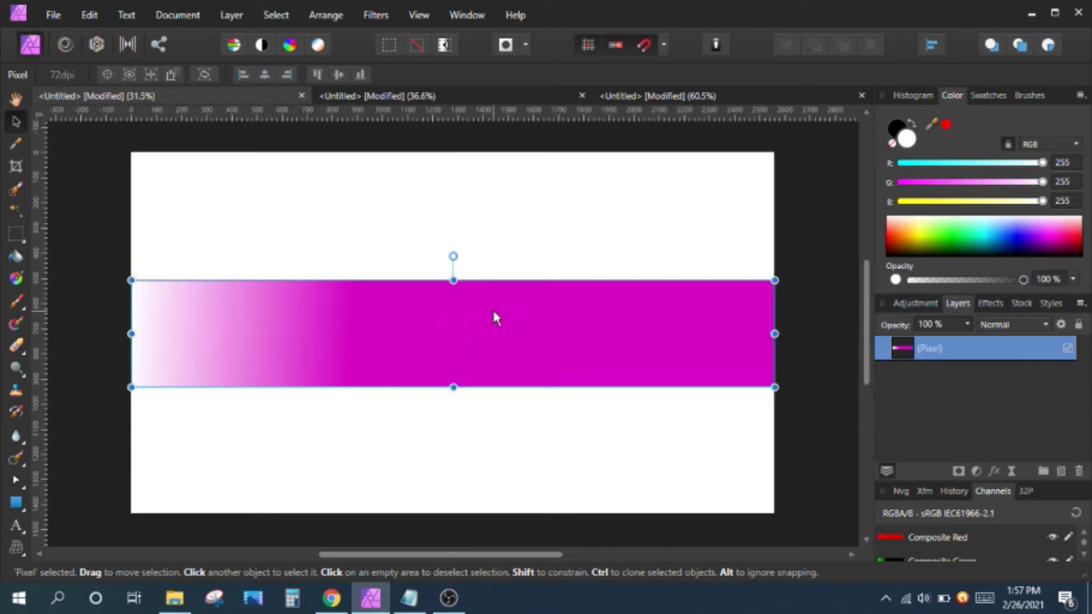
{"action": "left_click", "coordinate": [665, 98]}
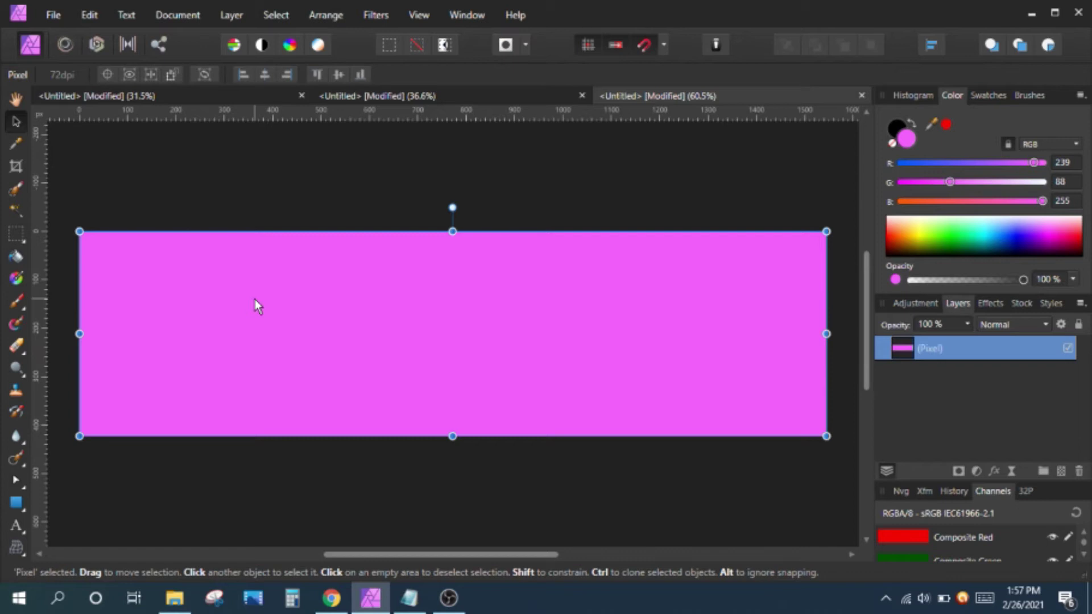
{"action": "left_click", "coordinate": [247, 97]}
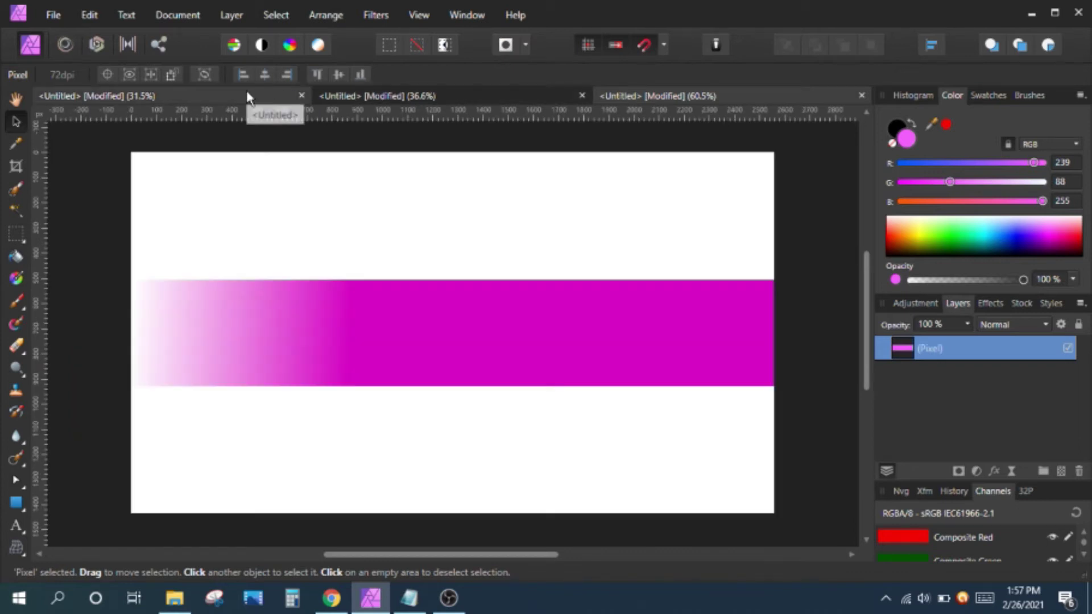
{"action": "left_click", "coordinate": [301, 240]}
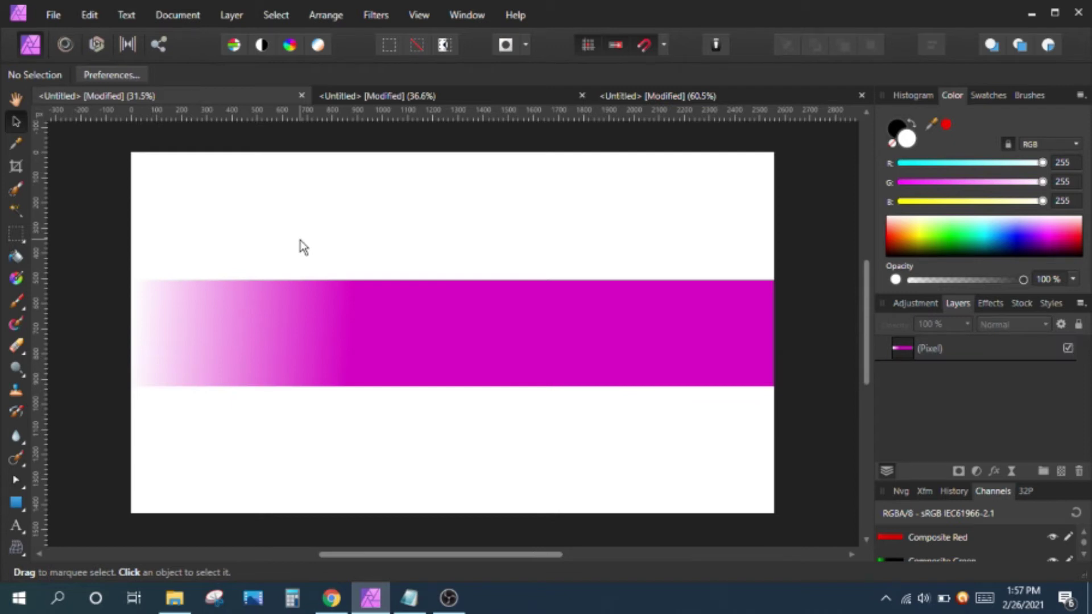
{"action": "key", "text": "ctrl+v"}
{"action": "left_click_drag", "start_coordinate": [344, 190], "coordinate": [466, 322]}
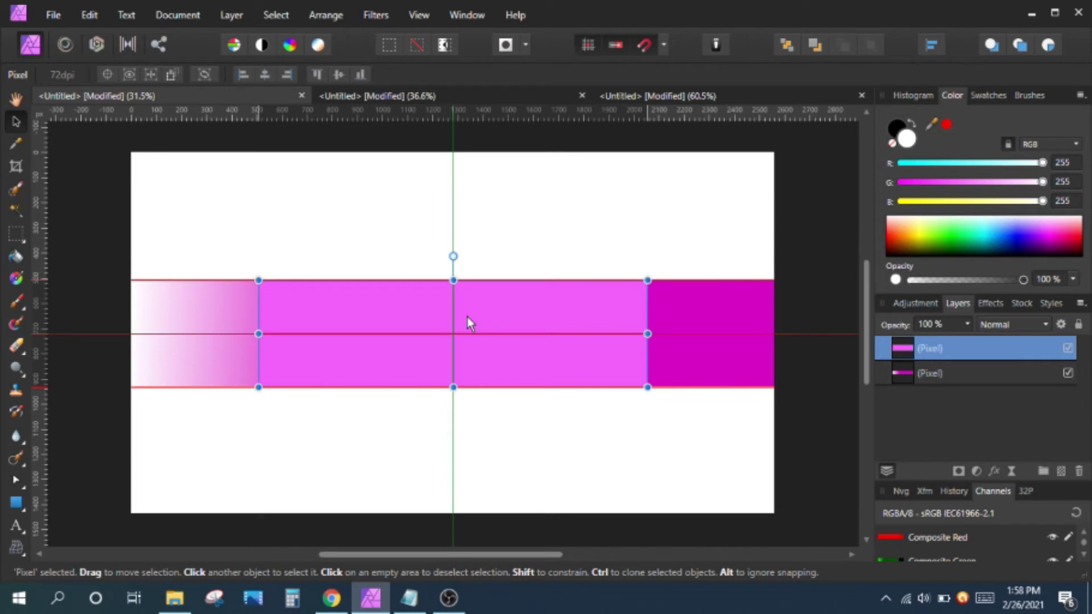
{"action": "left_click", "coordinate": [508, 413]}
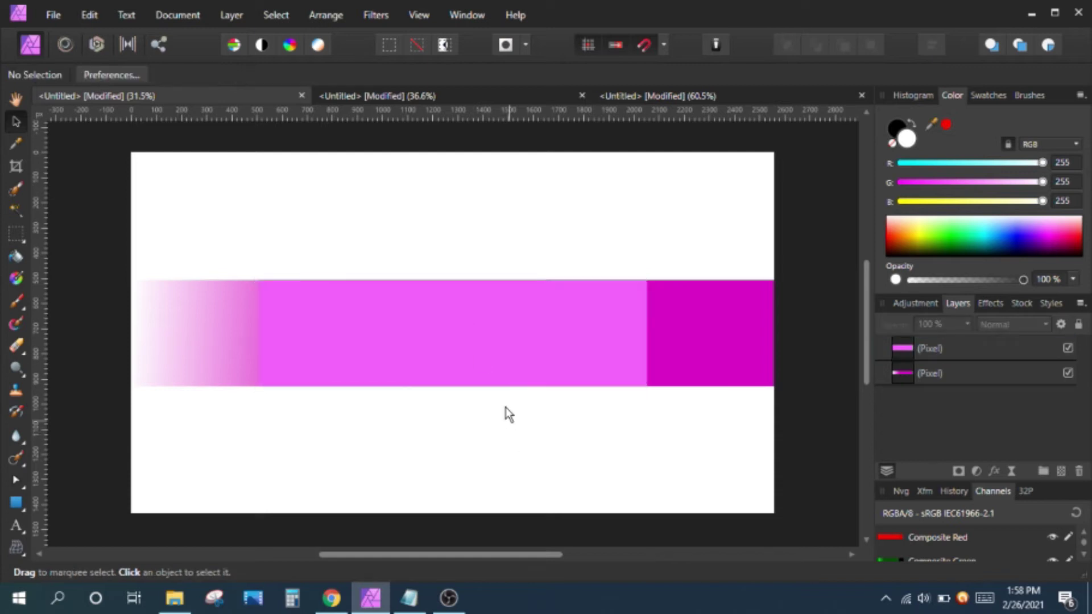
{"action": "left_click", "coordinate": [519, 351]}
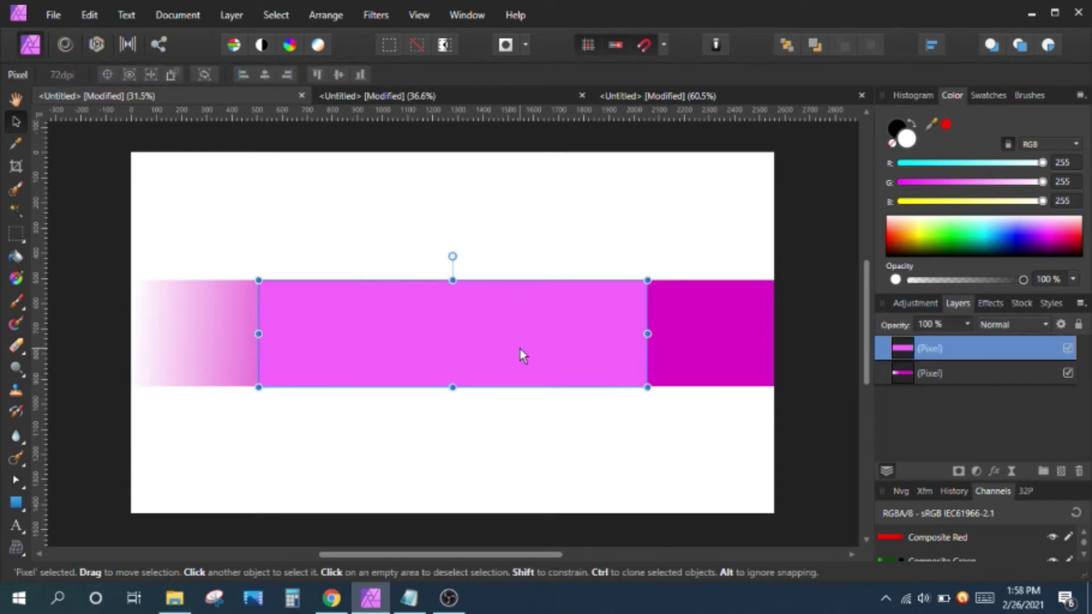
{"action": "left_click", "coordinate": [605, 434]}
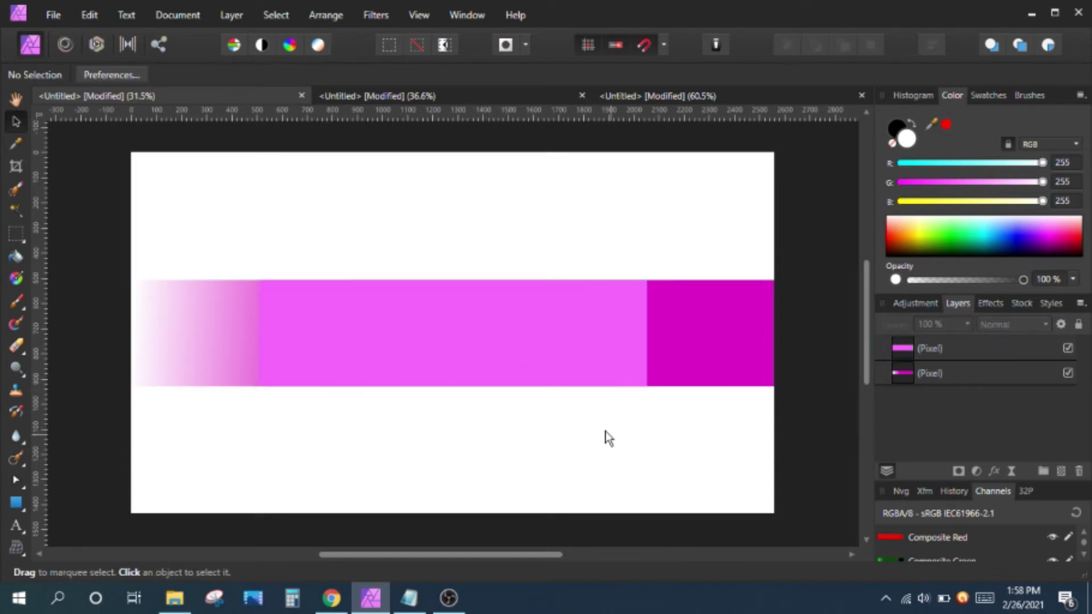
{"action": "left_click", "coordinate": [213, 329]}
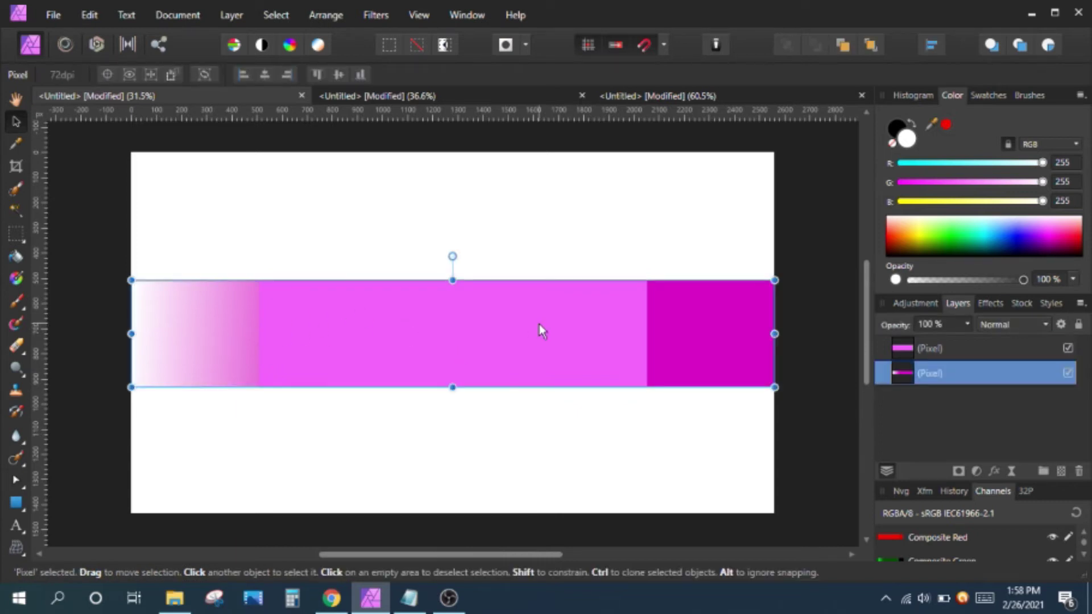
{"action": "scroll", "coordinate": [539, 325], "scroll_direction": "up", "scroll_amount": 1}
{"action": "scroll", "coordinate": [539, 325], "scroll_direction": "down", "scroll_amount": 1}
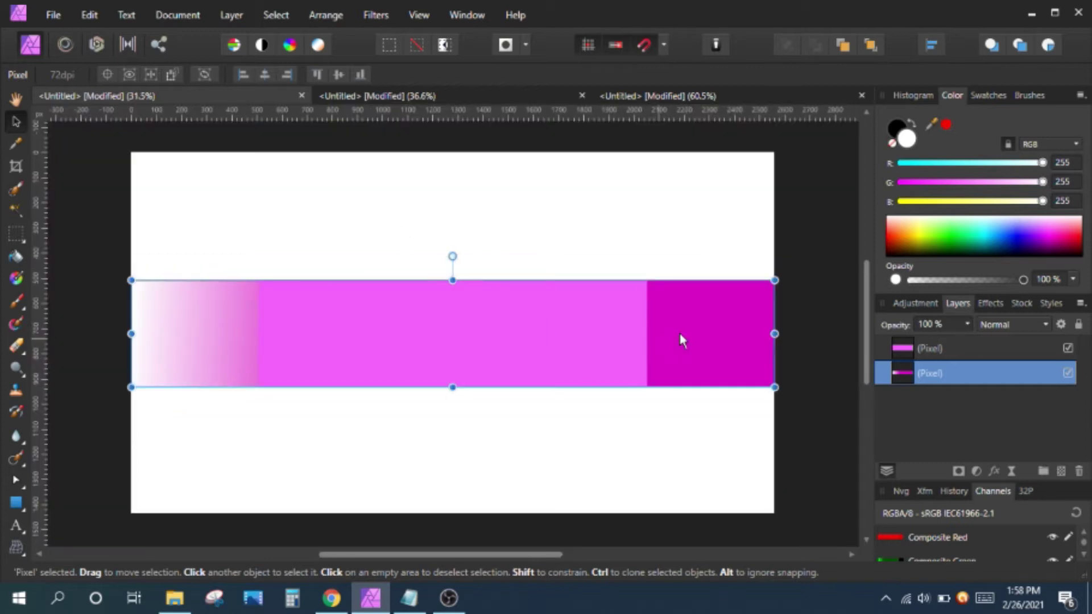
{"action": "left_click", "coordinate": [412, 333]}
{"action": "left_click", "coordinate": [419, 458]}
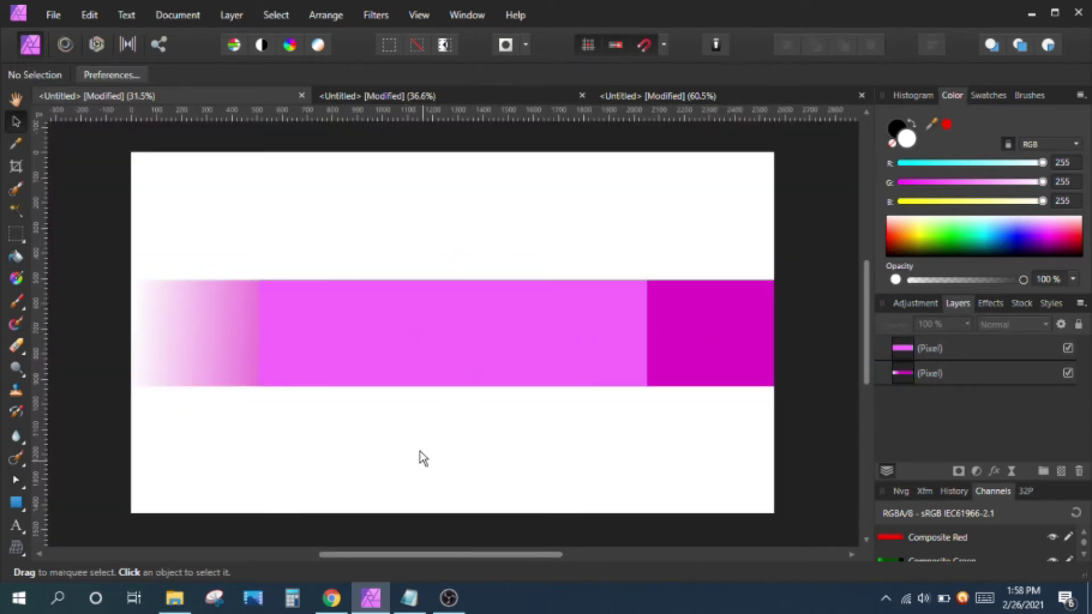
{"action": "scroll", "coordinate": [370, 383], "scroll_direction": "up", "scroll_amount": 1}
{"action": "scroll", "coordinate": [338, 345], "scroll_direction": "down", "scroll_amount": 1}
{"action": "left_click", "coordinate": [348, 338]}
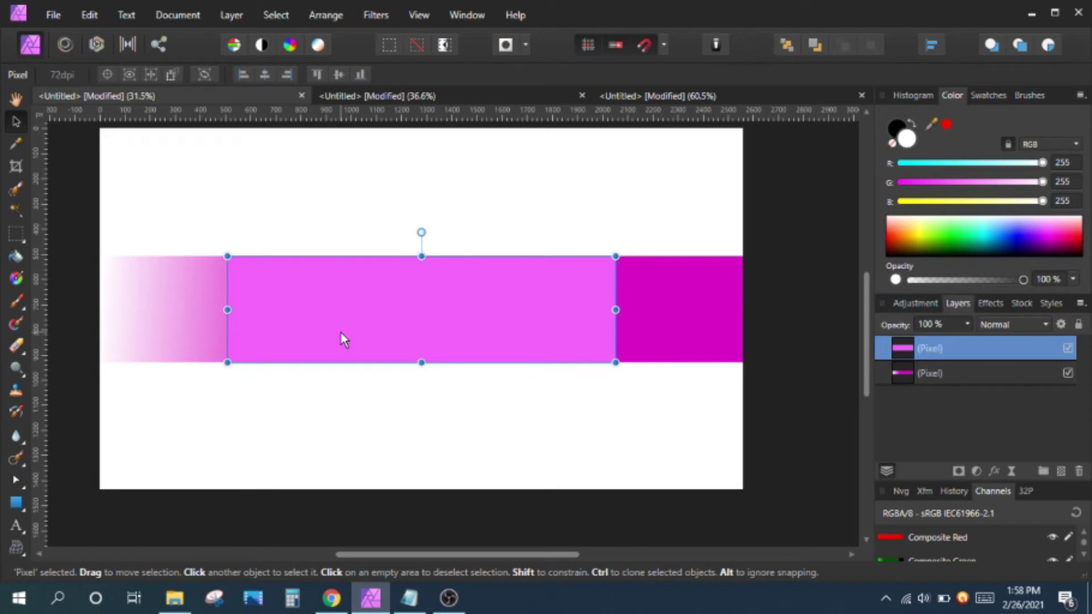
{"action": "left_click_drag", "start_coordinate": [340, 332], "coordinate": [404, 341]}
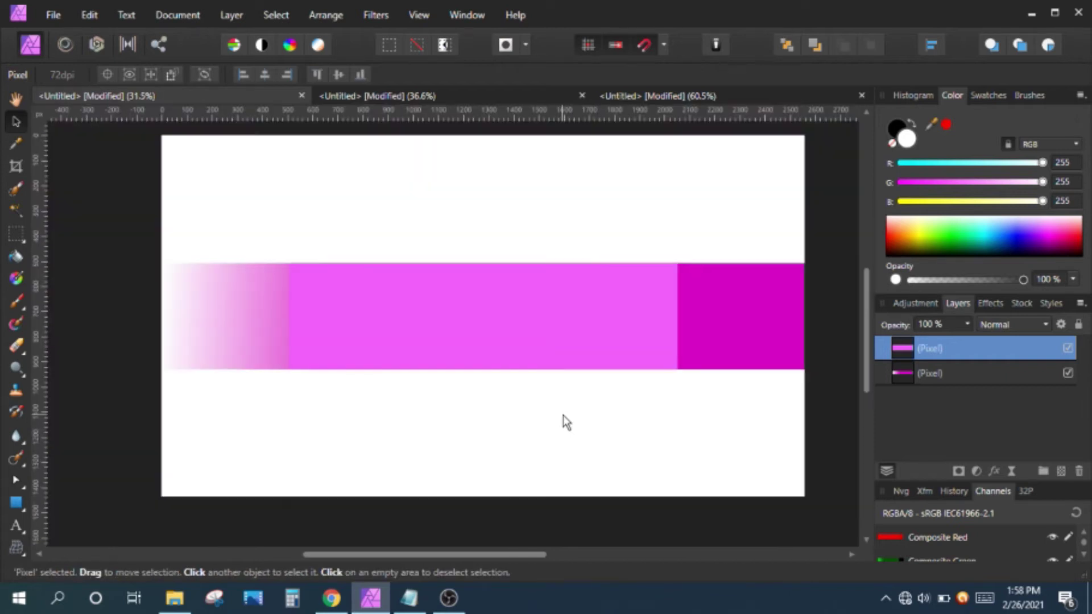
{"action": "left_click", "coordinate": [563, 418]}
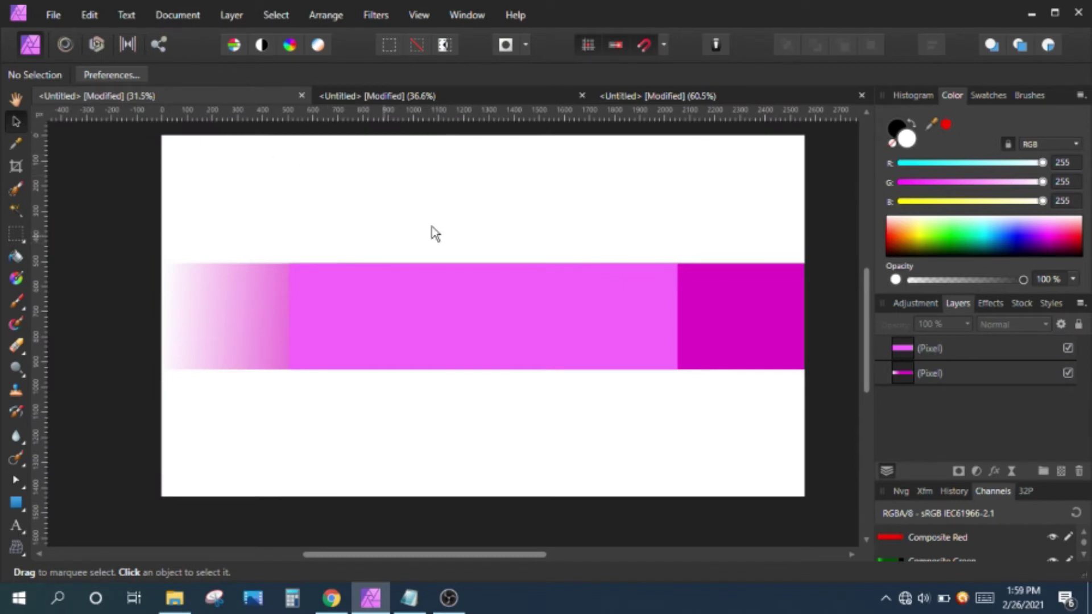
{"action": "left_click_drag", "start_coordinate": [432, 232], "coordinate": [394, 223]}
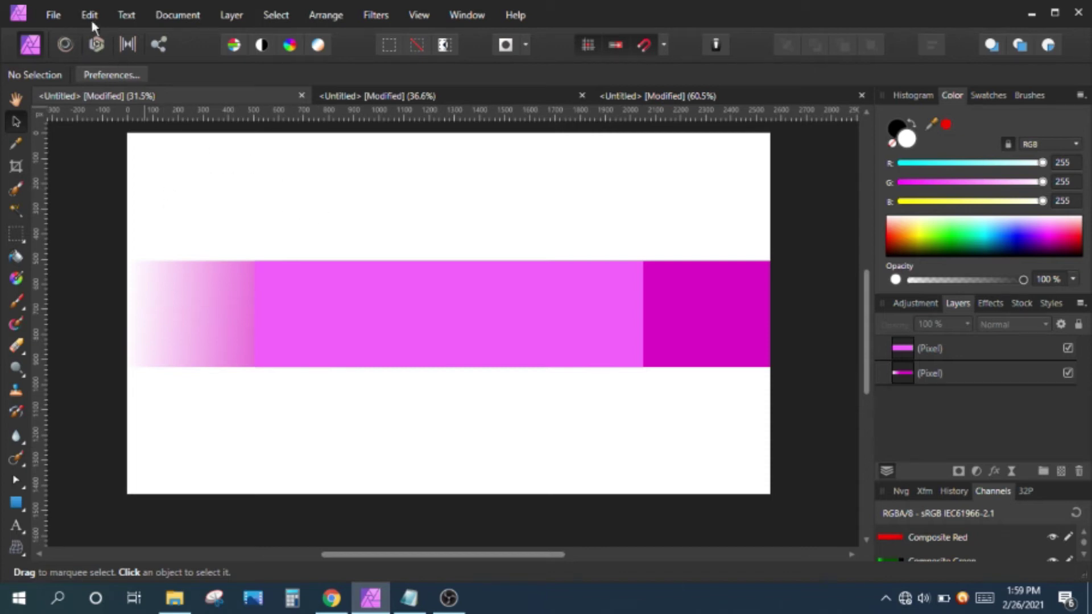
Open four Desktop images, including the YouTube and affinity-designer logo files
{"action": "left_click", "coordinate": [53, 14]}
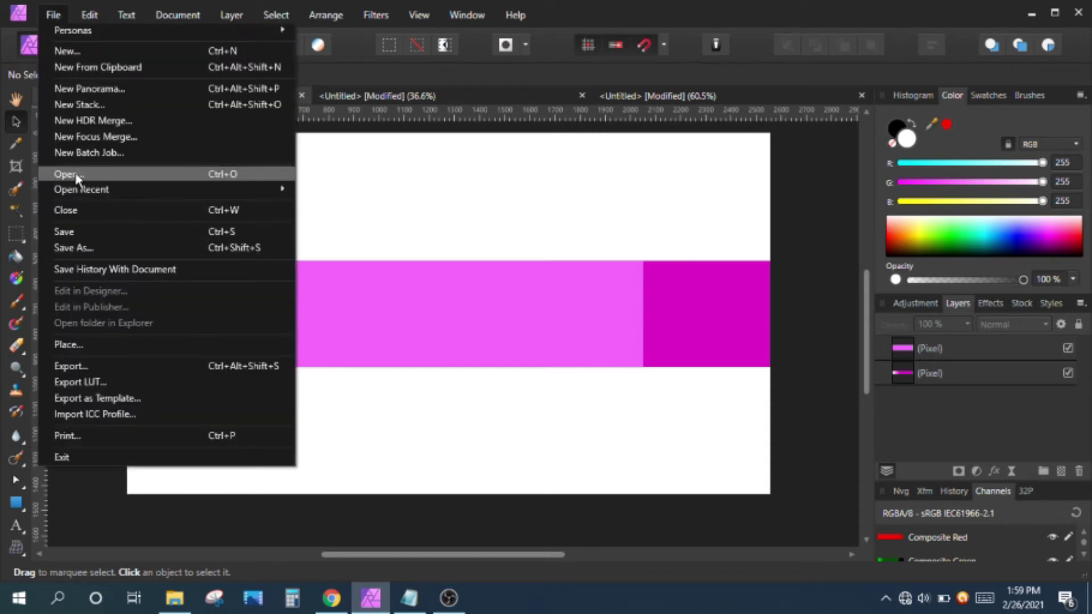
{"action": "left_click", "coordinate": [78, 174]}
{"action": "left_click", "coordinate": [423, 134]}
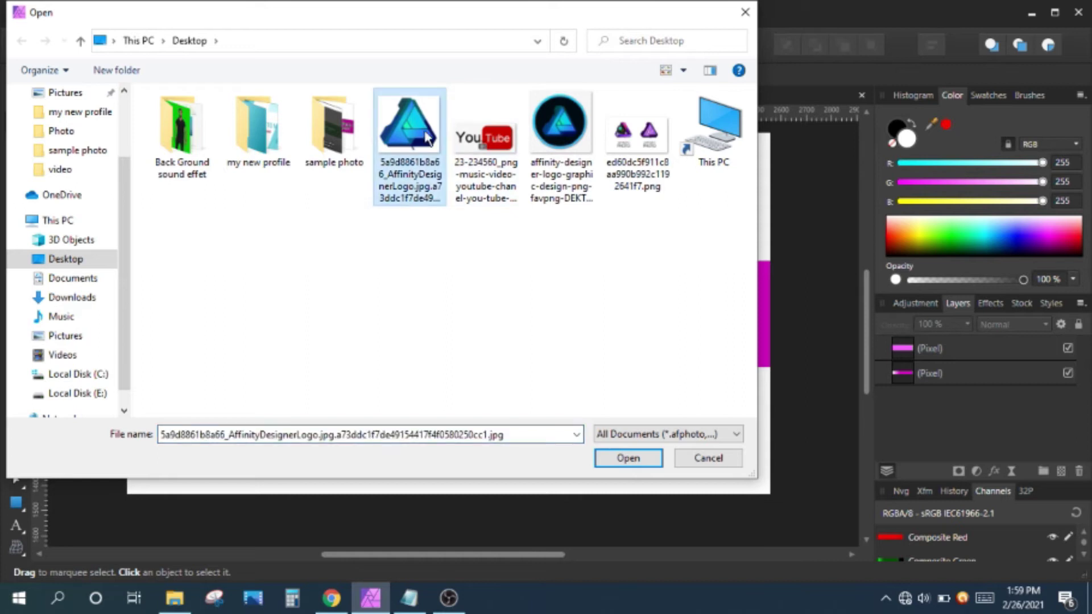
{"action": "left_click", "coordinate": [508, 165], "text": "ctrl"}
{"action": "left_click", "coordinate": [563, 135], "text": "ctrl"}
{"action": "left_click", "coordinate": [637, 134], "text": "ctrl"}
{"action": "left_click", "coordinate": [624, 459]}
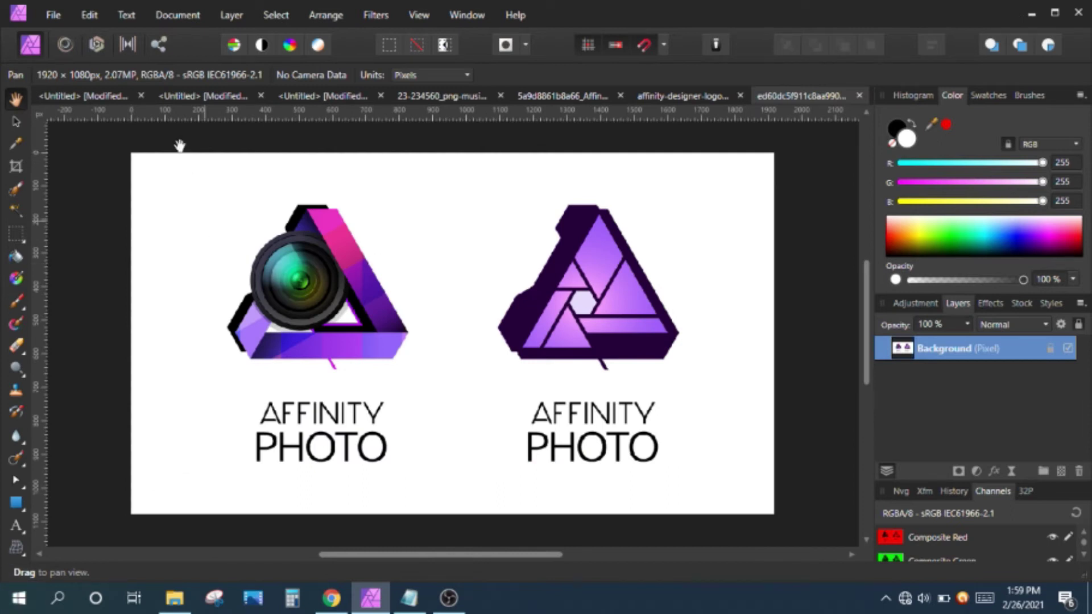
Close the gradient and magenta untitled drafts without saving
{"action": "left_click", "coordinate": [200, 96]}
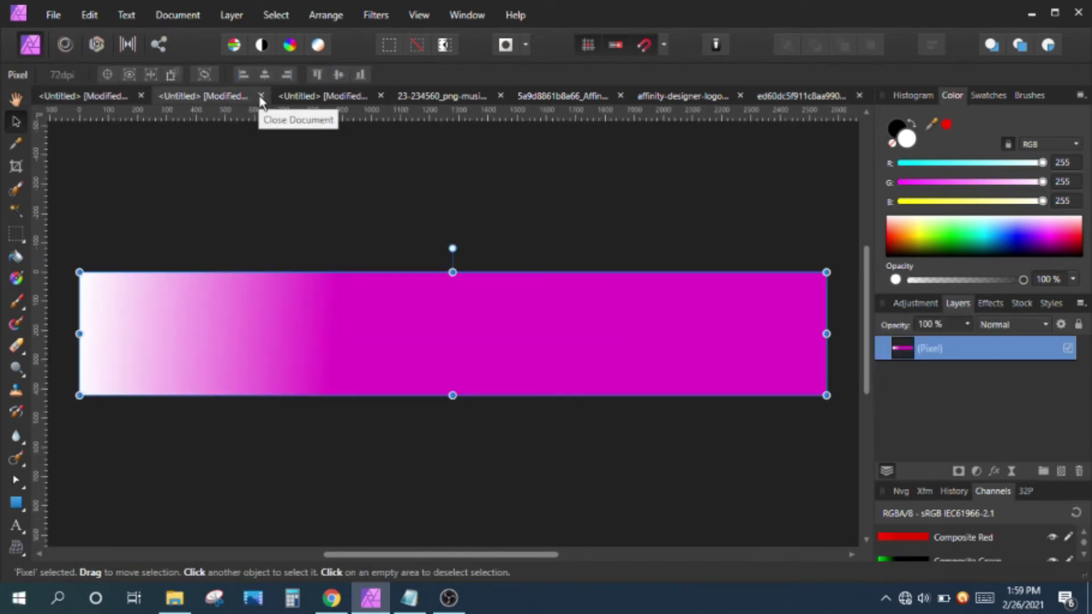
{"action": "left_click", "coordinate": [261, 96]}
{"action": "left_click", "coordinate": [537, 310]}
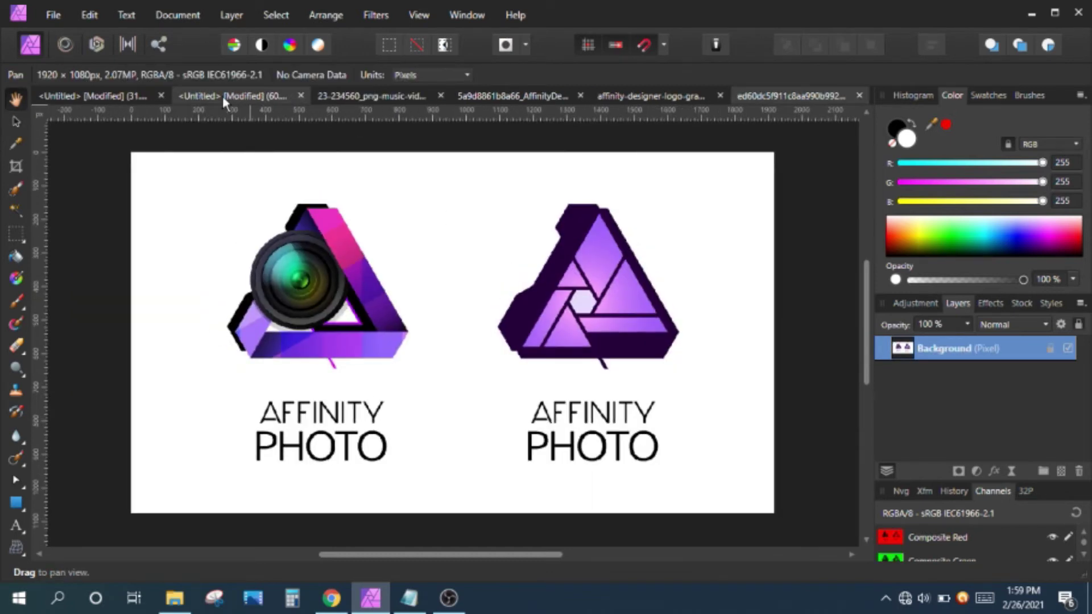
{"action": "left_click", "coordinate": [223, 96]}
{"action": "left_click", "coordinate": [302, 95]}
{"action": "left_click", "coordinate": [540, 311]}
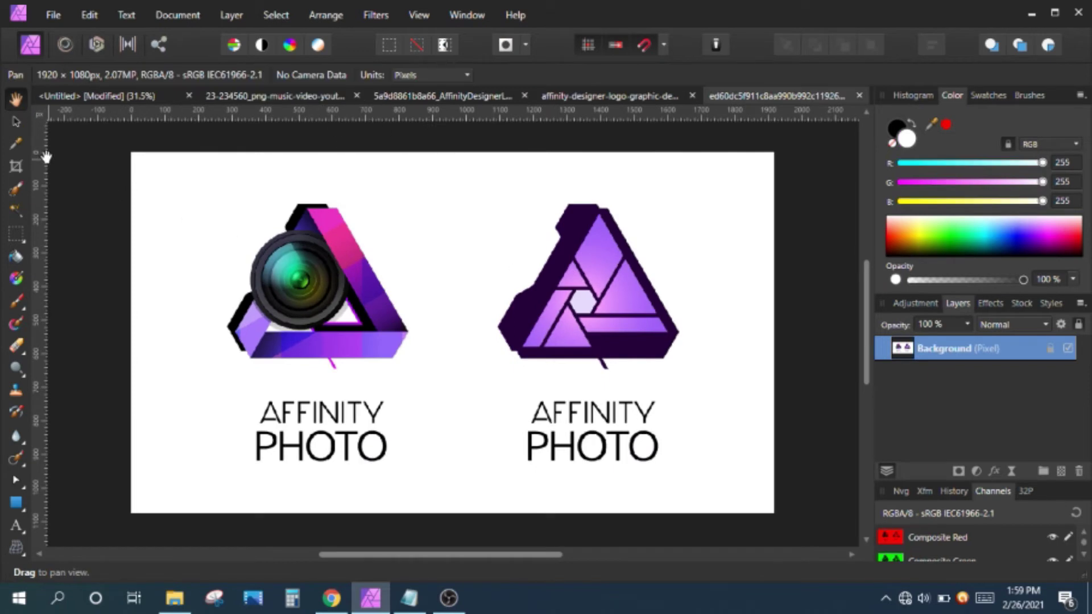
{"action": "scroll", "coordinate": [319, 271], "scroll_direction": "up", "scroll_amount": 1}
{"action": "scroll", "coordinate": [291, 271], "scroll_direction": "down", "scroll_amount": 1}
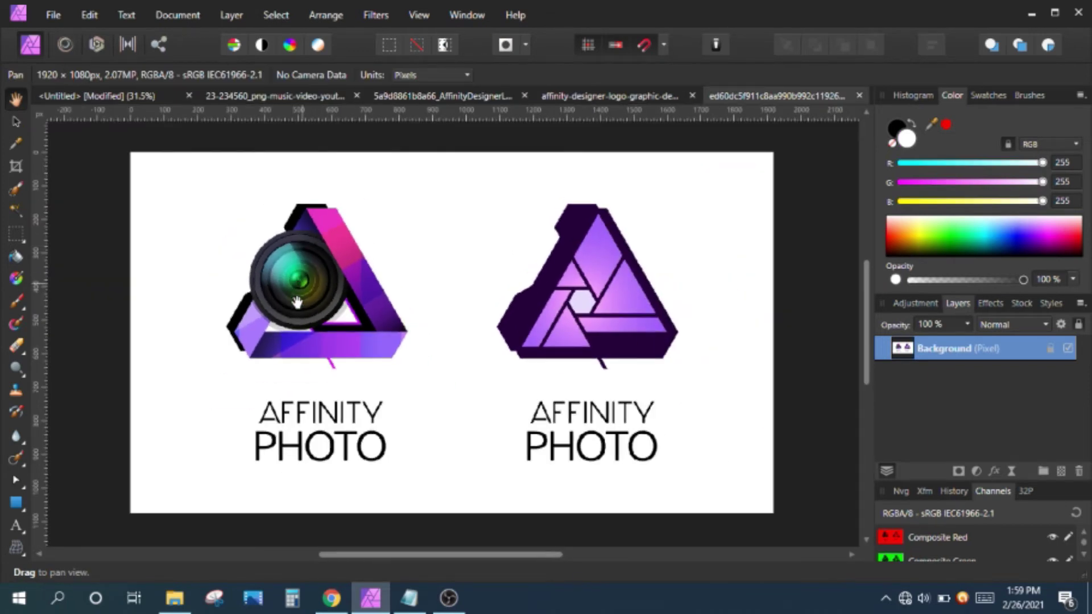
Paint a selection around the camera-and-triangle logo in the logos image
{"action": "left_click", "coordinate": [15, 191]}
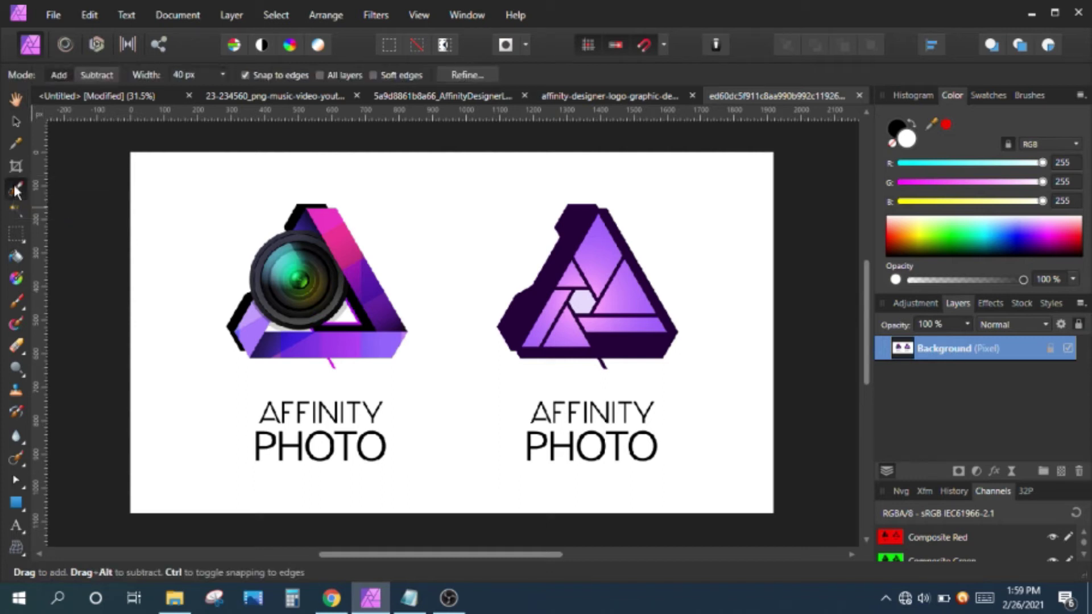
{"action": "scroll", "coordinate": [267, 245], "scroll_direction": "up", "scroll_amount": 1}
{"action": "mouse_move", "coordinate": [348, 199]}
{"action": "left_mouse_down"}
{"action": "mouse_move", "coordinate": [282, 316]}
{"action": "mouse_move", "coordinate": [389, 390]}
{"action": "left_mouse_up"}
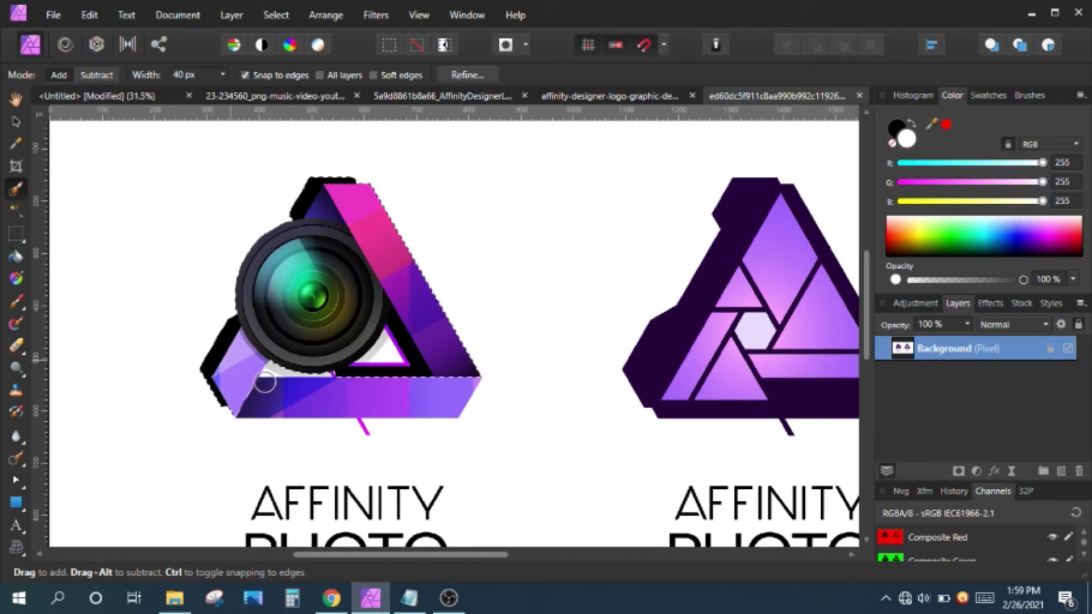
{"action": "key", "text": "ctrl+0"}
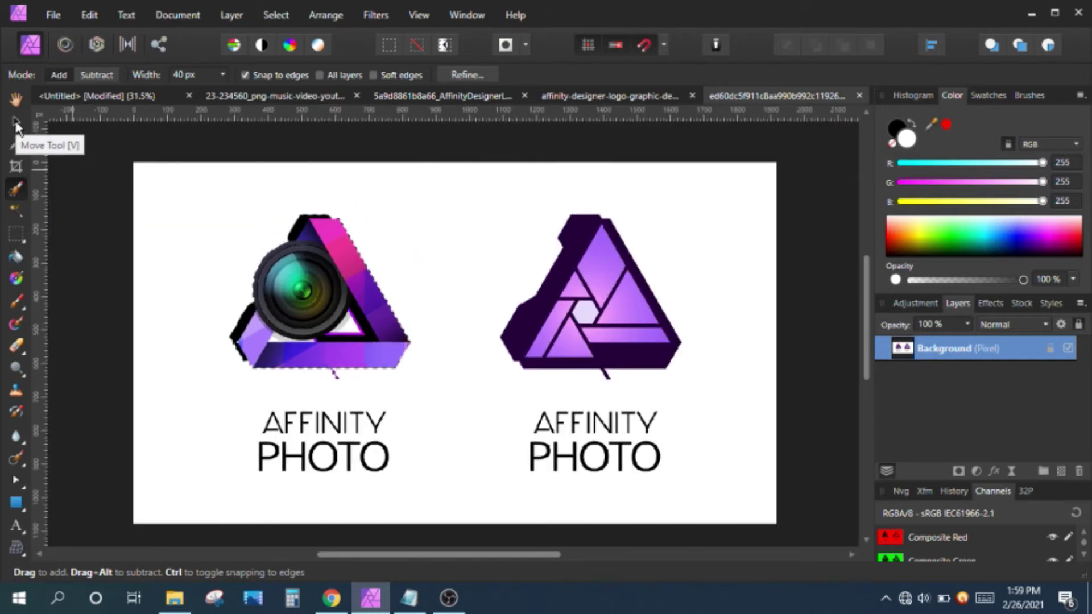
Paste the logo into the banner, scaled down on the left of the pink band
{"action": "left_click", "coordinate": [16, 121]}
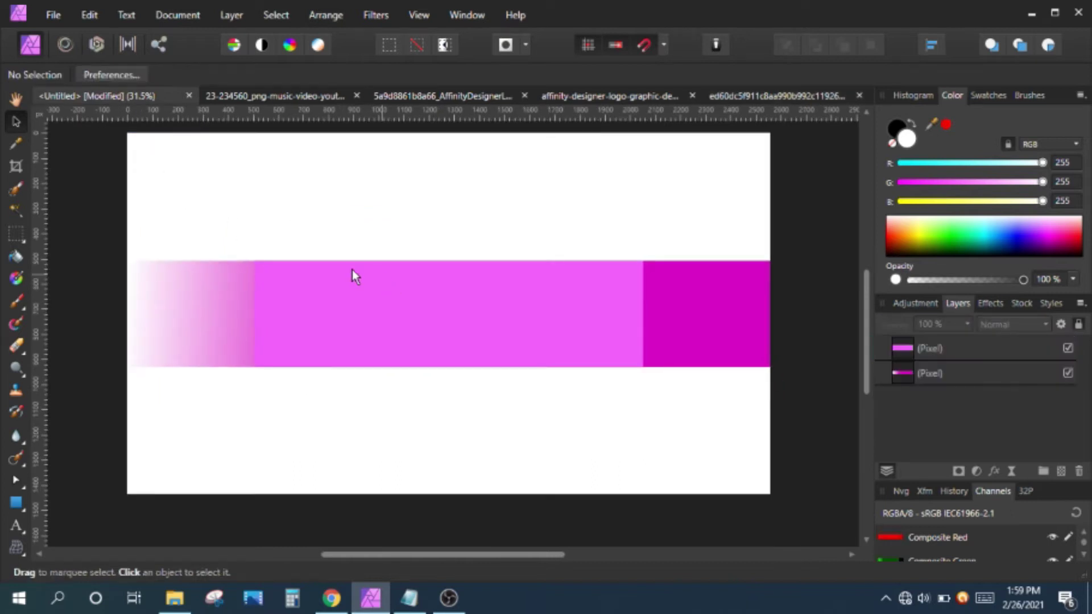
{"action": "left_click", "coordinate": [346, 319]}
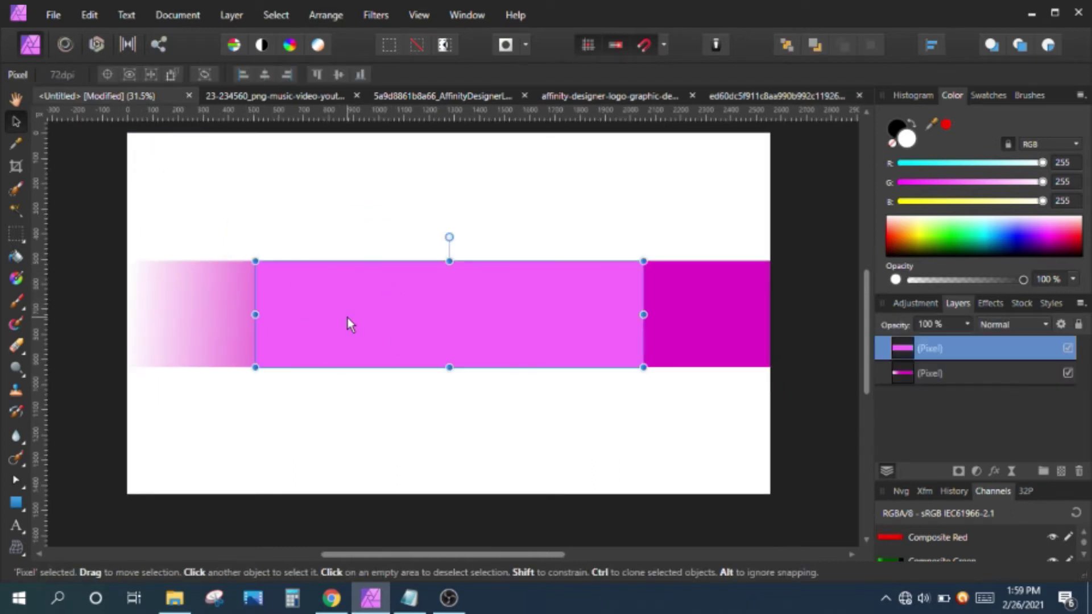
{"action": "key", "text": "ctrl+v"}
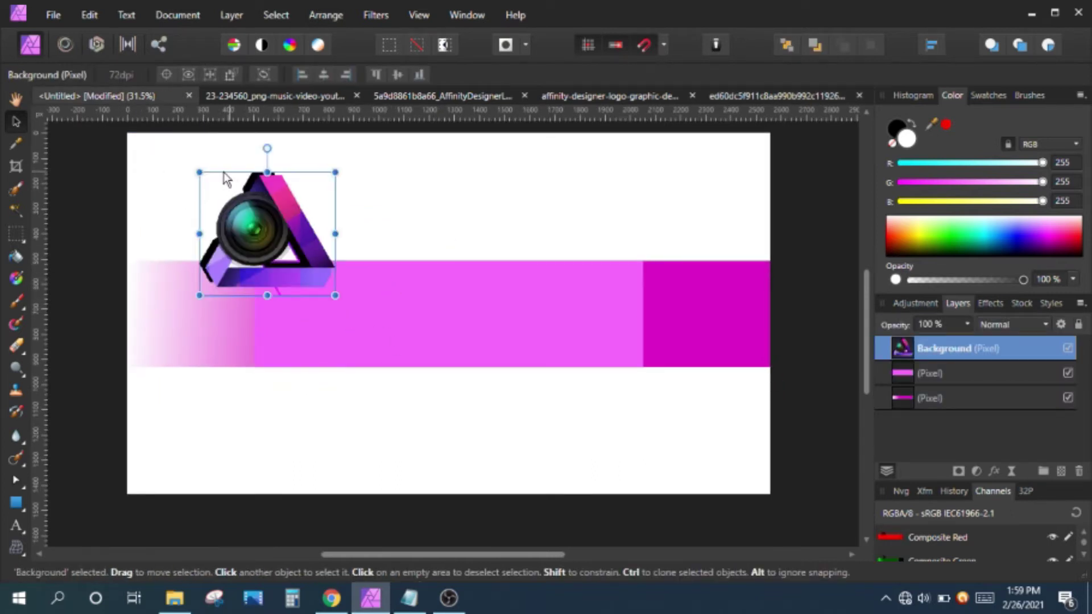
{"action": "left_click_drag", "start_coordinate": [195, 169], "coordinate": [239, 210]}
{"action": "mouse_move", "coordinate": [284, 252]}
{"action": "left_mouse_down"}
{"action": "mouse_move", "coordinate": [400, 333]}
{"action": "mouse_move", "coordinate": [317, 310]}
{"action": "left_mouse_up"}
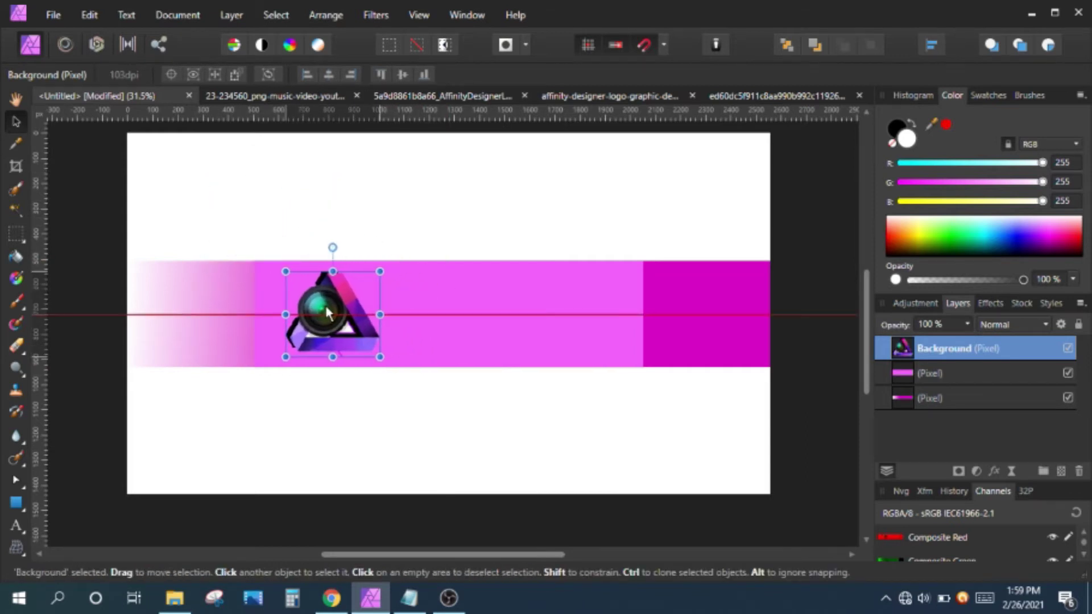
{"action": "left_click_drag", "start_coordinate": [317, 303], "coordinate": [316, 306]}
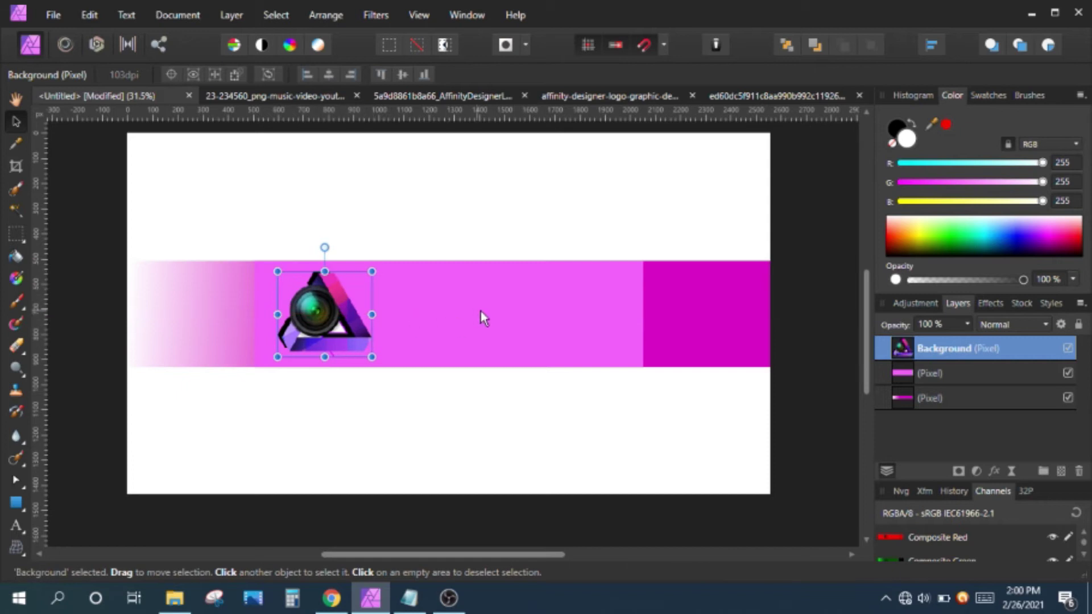
Refill the middle band with a brighter pink
{"action": "left_click", "coordinate": [480, 312]}
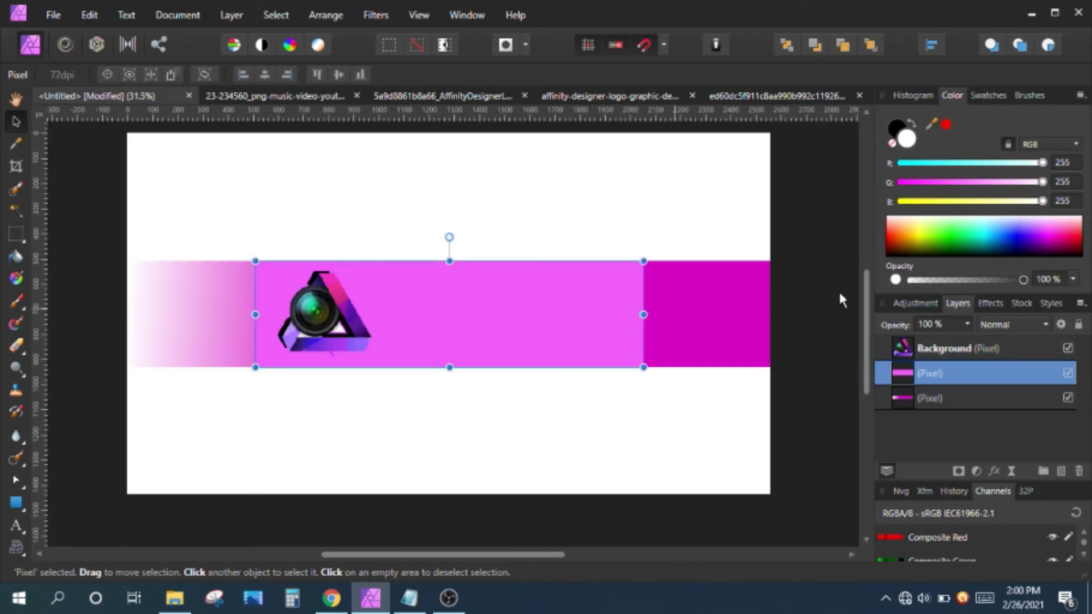
{"action": "left_click", "coordinate": [1040, 239]}
{"action": "left_click", "coordinate": [15, 256]}
{"action": "left_click", "coordinate": [1052, 237]}
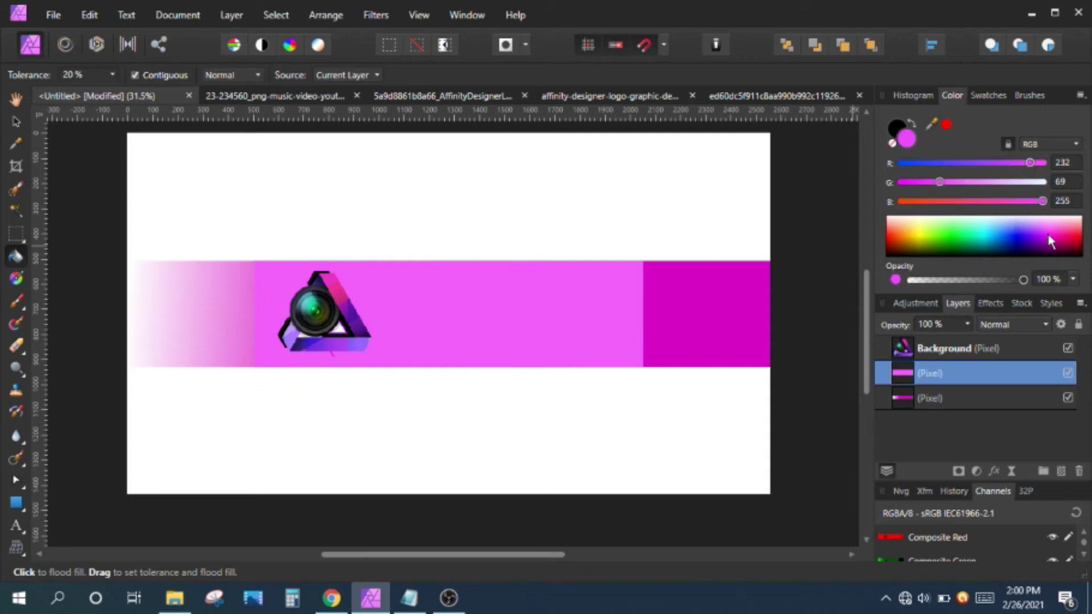
{"action": "left_click", "coordinate": [576, 295]}
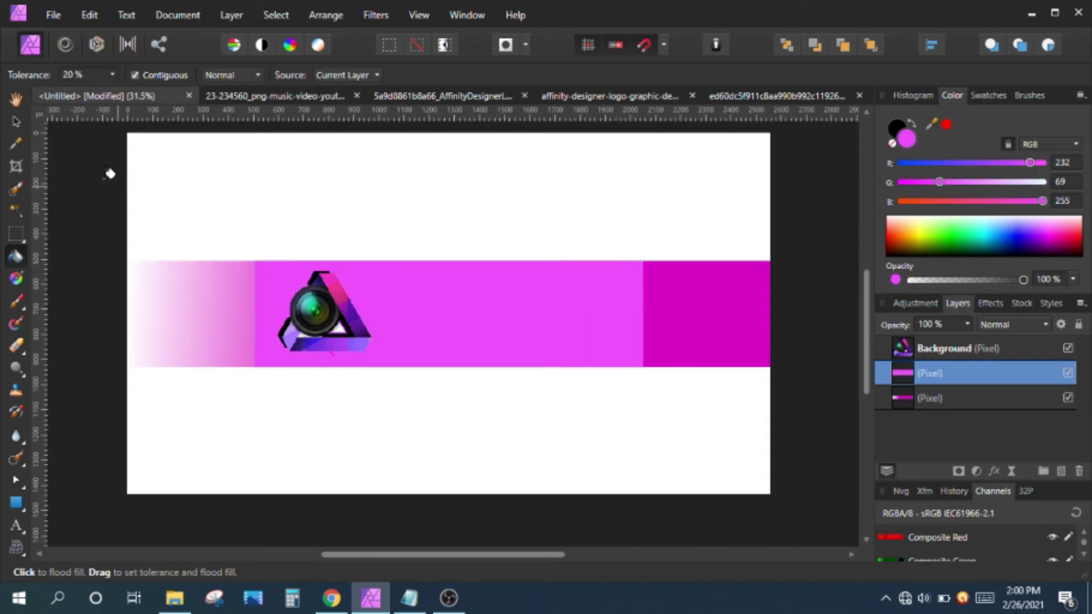
{"action": "left_click", "coordinate": [16, 123]}
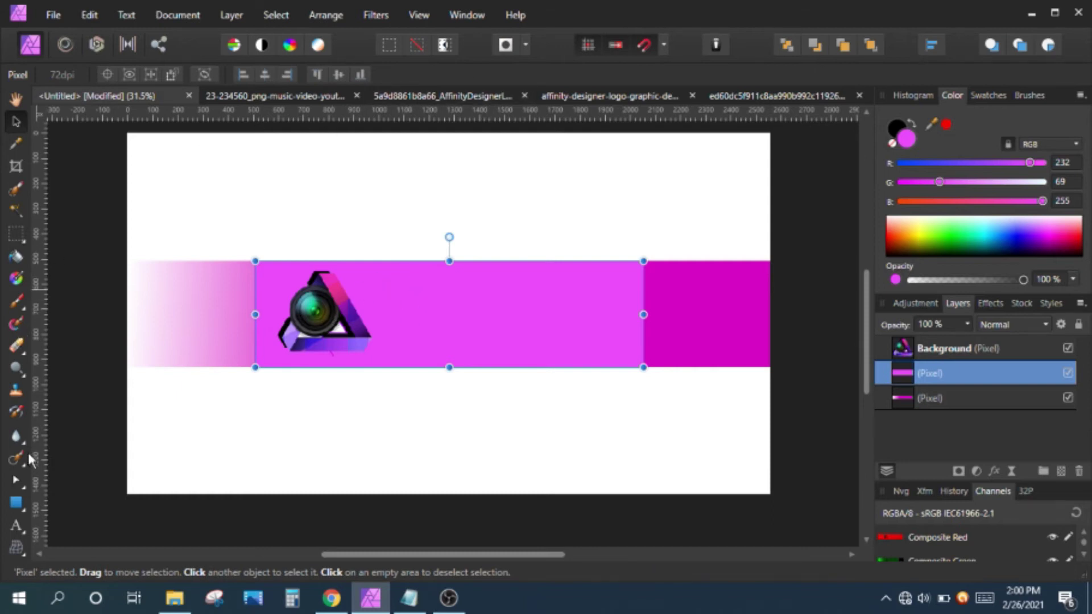
Type an 'Affinity Photo' title and a 'Designer' text line below it
{"action": "left_click", "coordinate": [16, 527]}
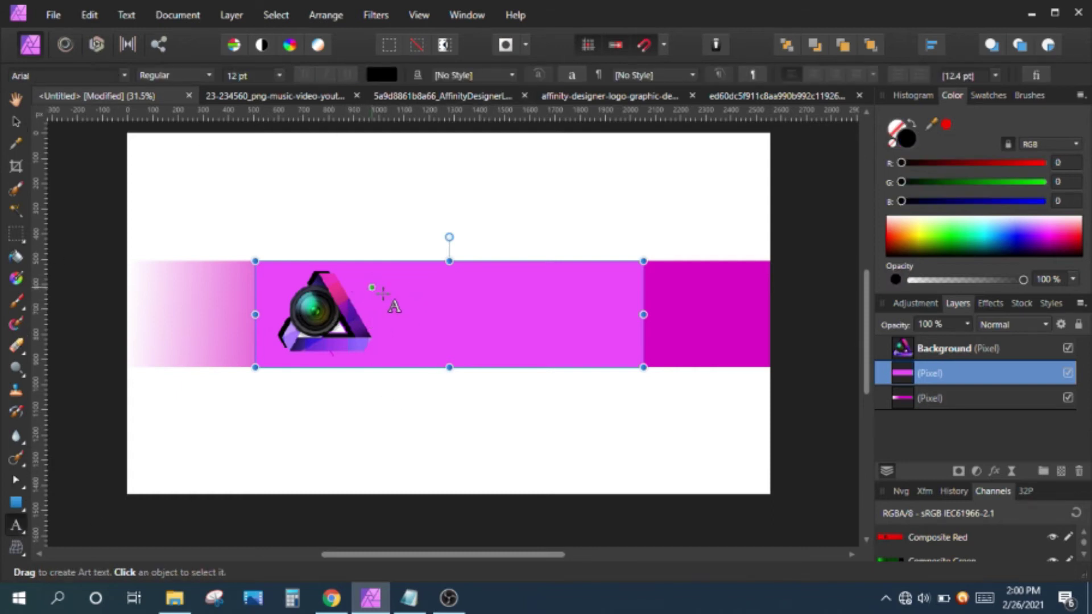
{"action": "type", "text": "aFFIN"}
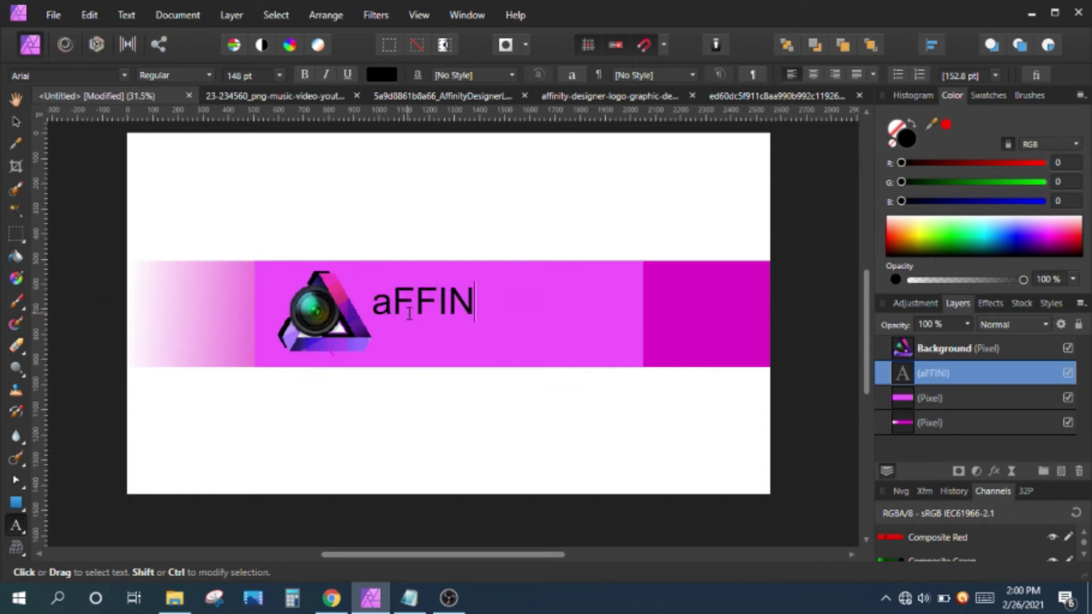
{"action": "key", "text": "BackSpace"}
{"action": "key", "text": "BackSpace"}
{"action": "key", "text": "BackSpace"}
{"action": "type", "text": "a"}
{"action": "key", "text": "BackSpace"}
{"action": "type", "text": "A"}
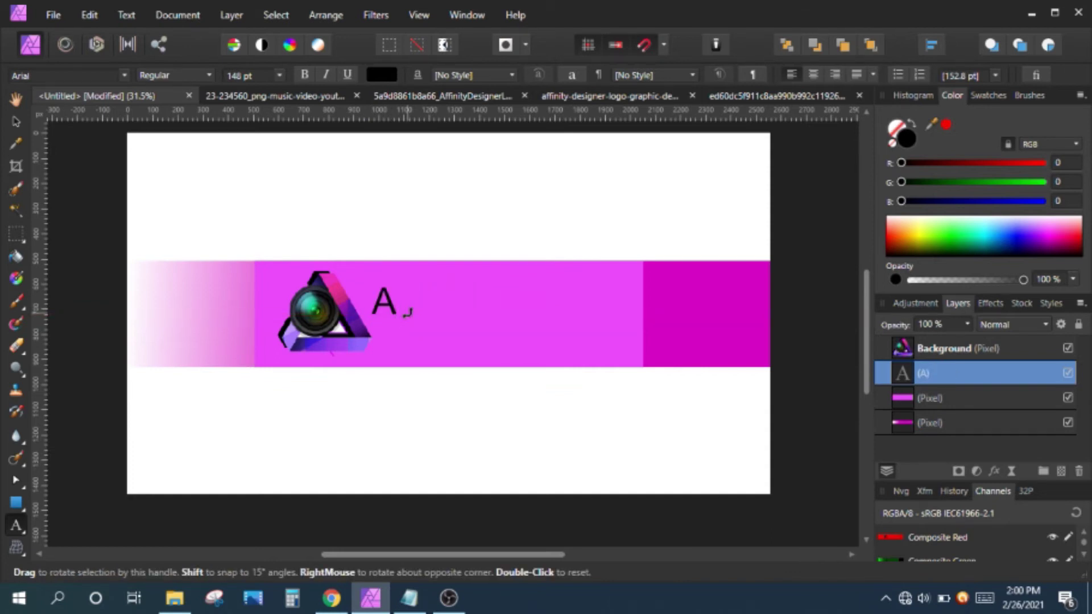
{"action": "type", "text": "ffinity p"}
{"action": "key", "text": "BackSpace"}
{"action": "type", "text": "P"}
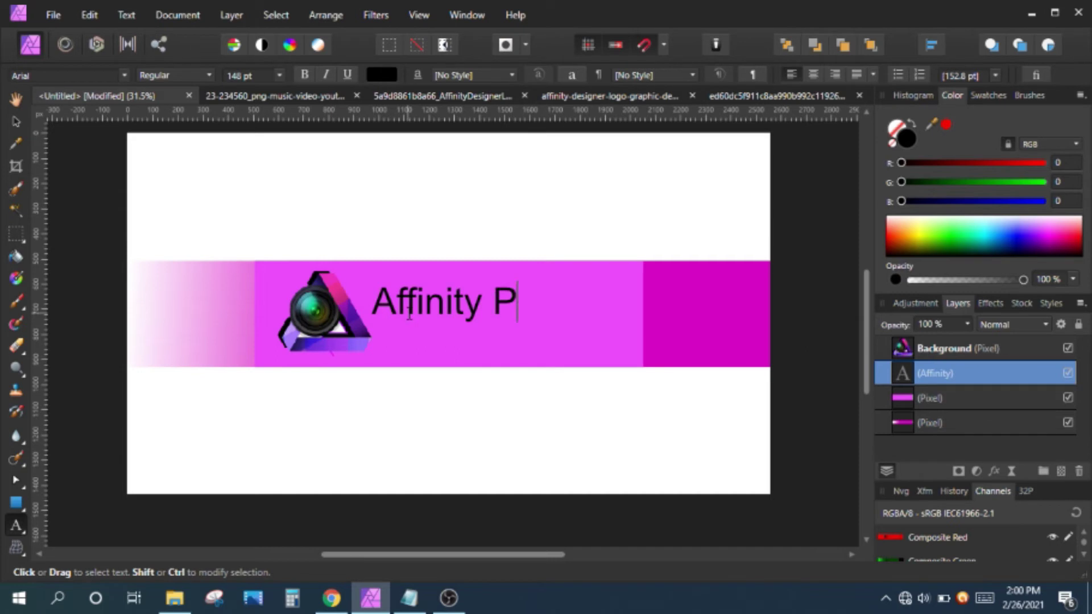
{"action": "type", "text": "hoto"}
{"action": "key", "text": "Escape"}
{"action": "left_click_drag", "start_coordinate": [422, 336], "coordinate": [449, 357]}
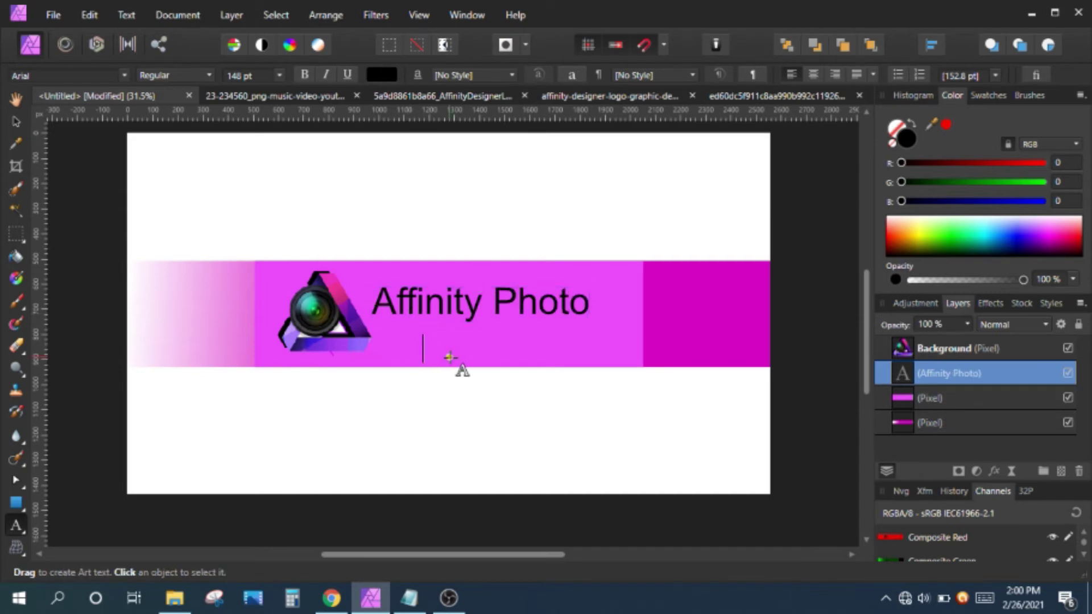
{"action": "type", "text": "Designer"}
Enlarge the 'Affinity Photo' title slightly and make it bold
{"action": "left_click", "coordinate": [538, 301]}
{"action": "left_click_drag", "start_coordinate": [589, 323], "coordinate": [601, 325]}
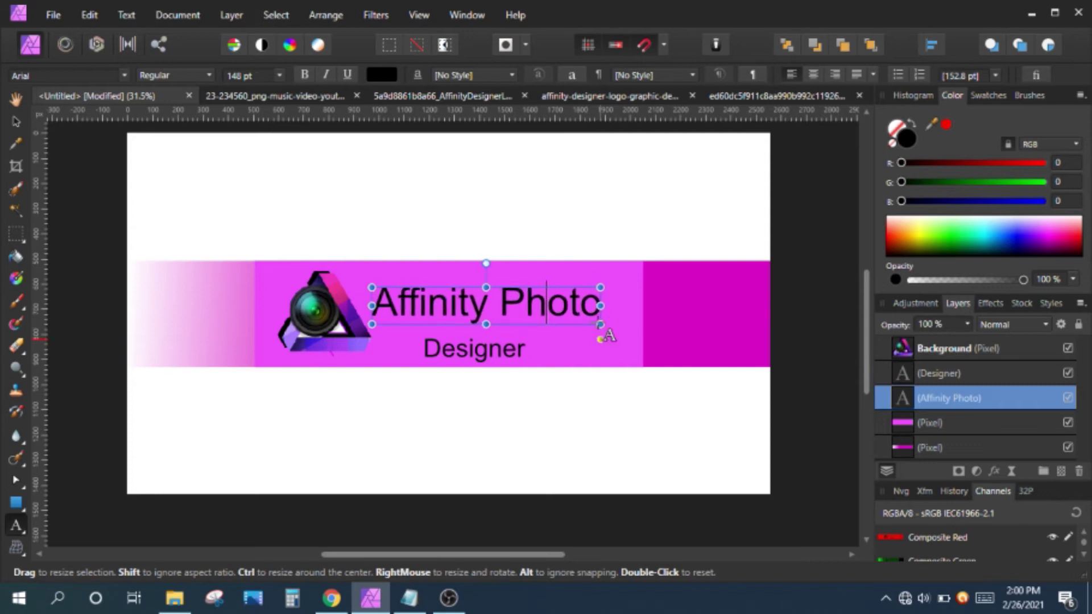
{"action": "left_click", "coordinate": [304, 74]}
{"action": "key", "text": "ctrl+a"}
{"action": "left_click", "coordinate": [305, 75]}
{"action": "left_click", "coordinate": [543, 295]}
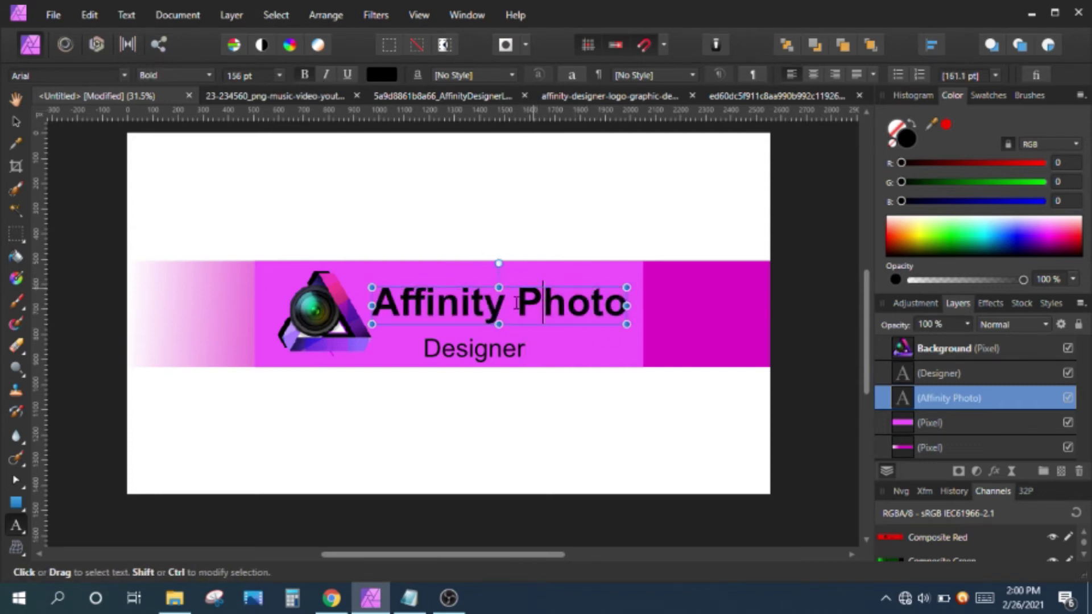
Move 'Designer' under the word Photo and make it bold
{"action": "left_click", "coordinate": [477, 341]}
{"action": "left_click_drag", "start_coordinate": [478, 341], "coordinate": [586, 320]}
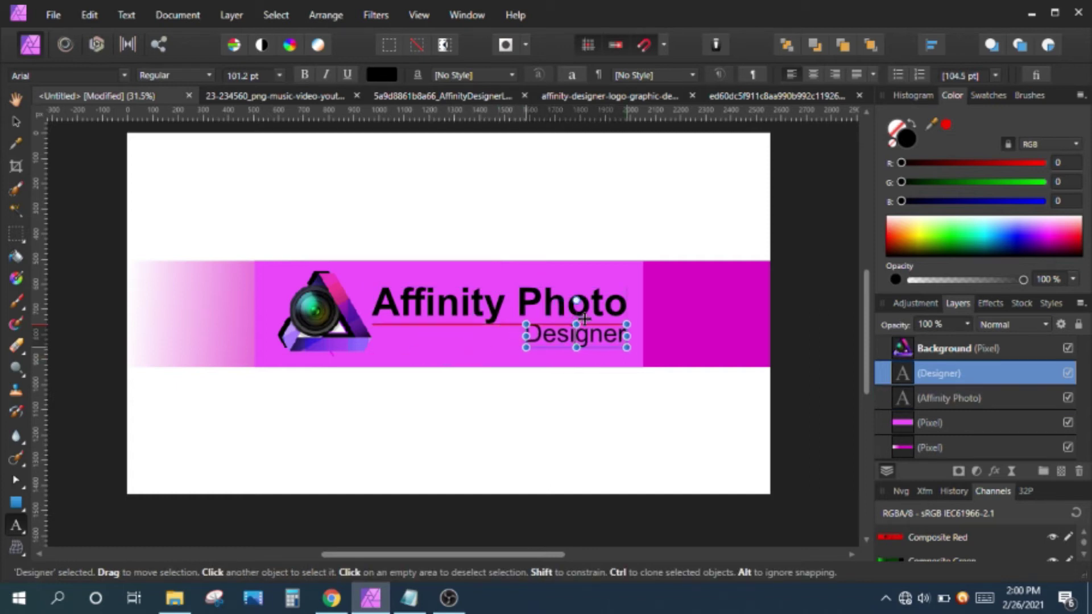
{"action": "double_click", "coordinate": [586, 333]}
{"action": "left_click", "coordinate": [305, 74]}
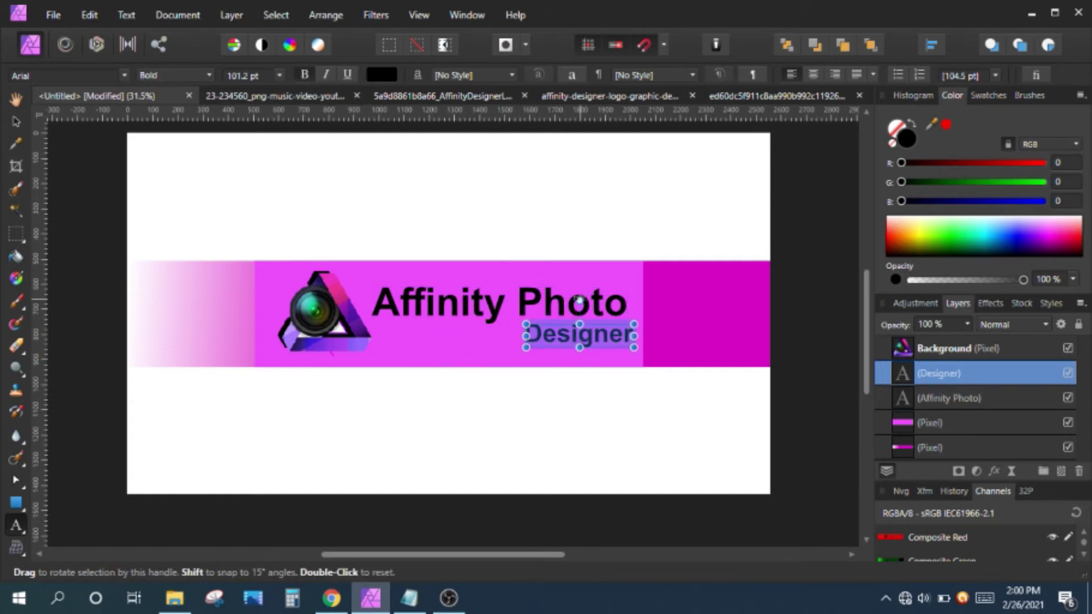
{"action": "key", "text": "Escape"}
{"action": "left_click_drag", "start_coordinate": [614, 330], "coordinate": [607, 321]}
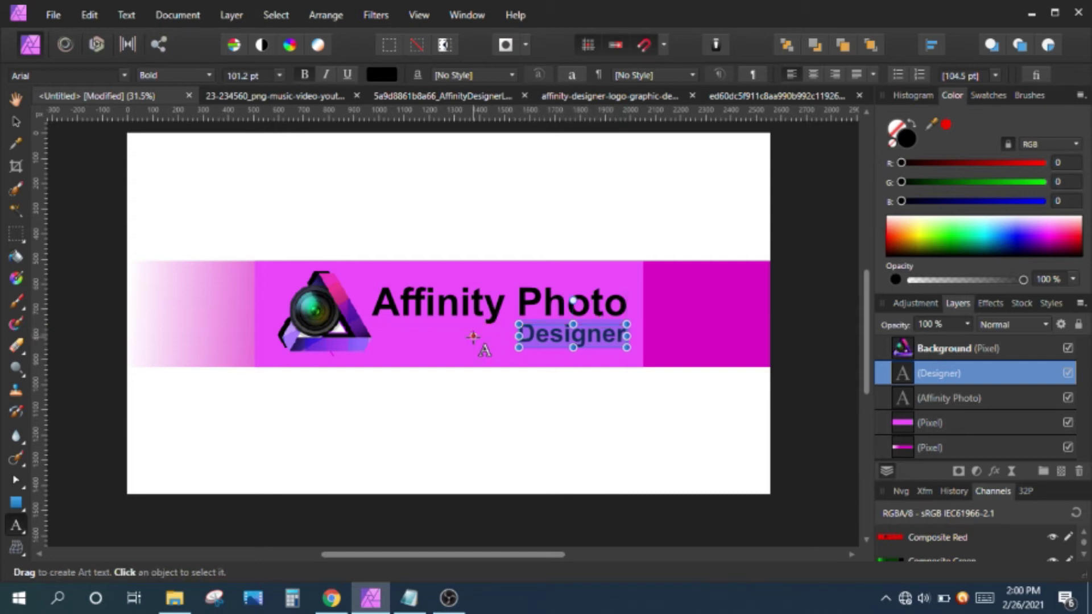
{"action": "left_click", "coordinate": [478, 347]}
Fine-tune the title position and align Designer's right edge with the title
{"action": "left_click", "coordinate": [16, 121]}
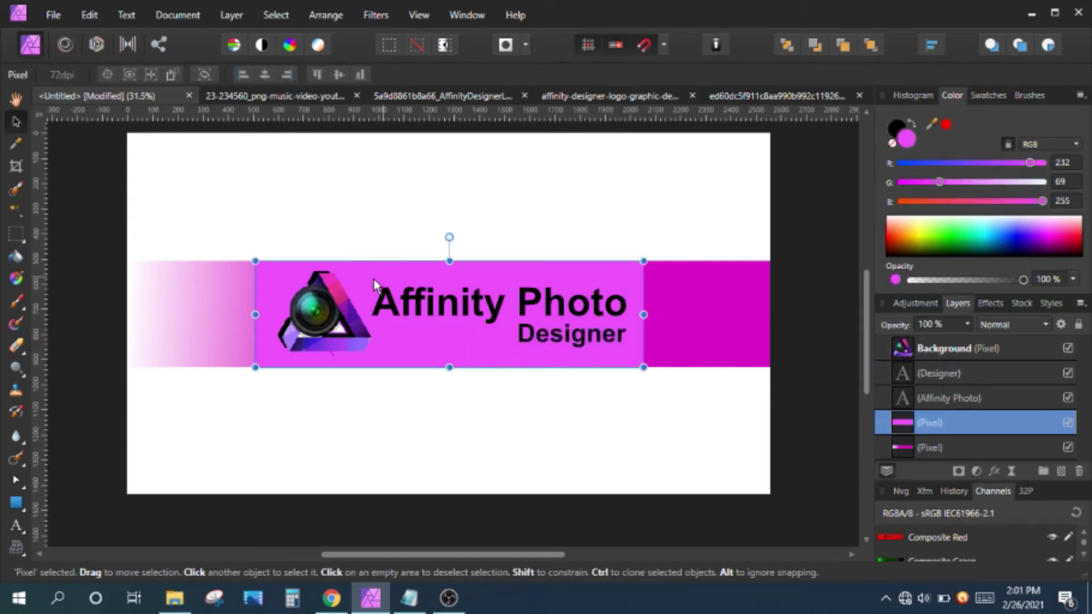
{"action": "left_click", "coordinate": [349, 331]}
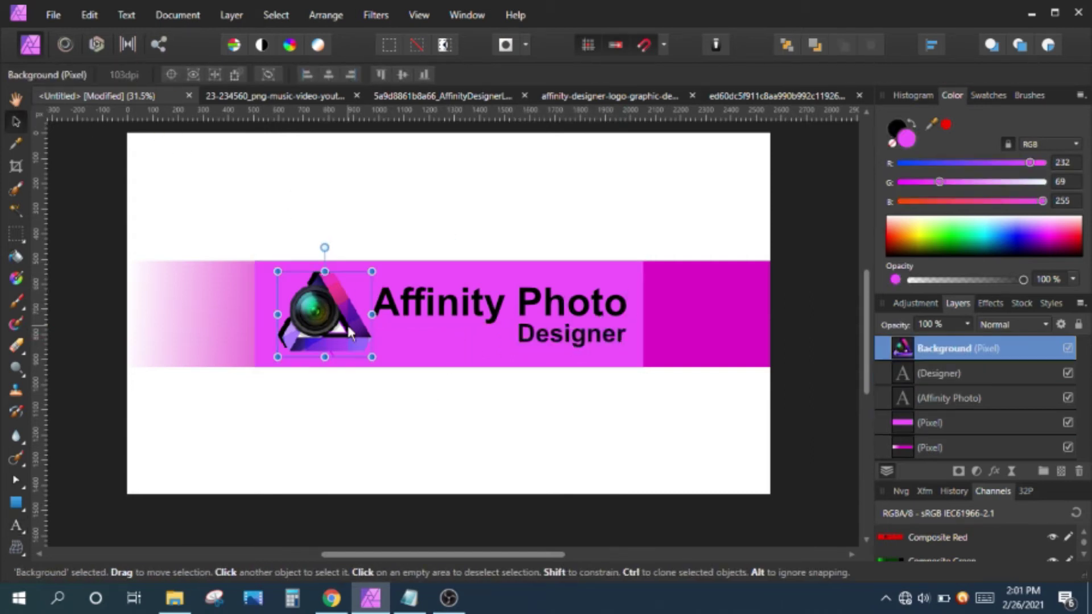
{"action": "left_click", "coordinate": [543, 313]}
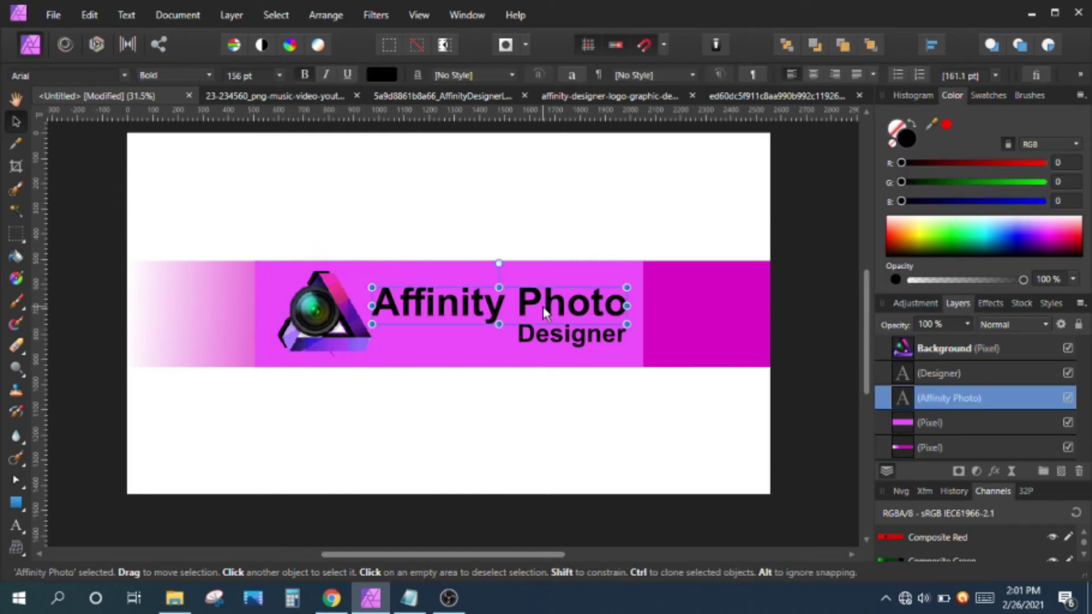
{"action": "left_click_drag", "start_coordinate": [536, 306], "coordinate": [527, 304]}
{"action": "left_click", "coordinate": [571, 333]}
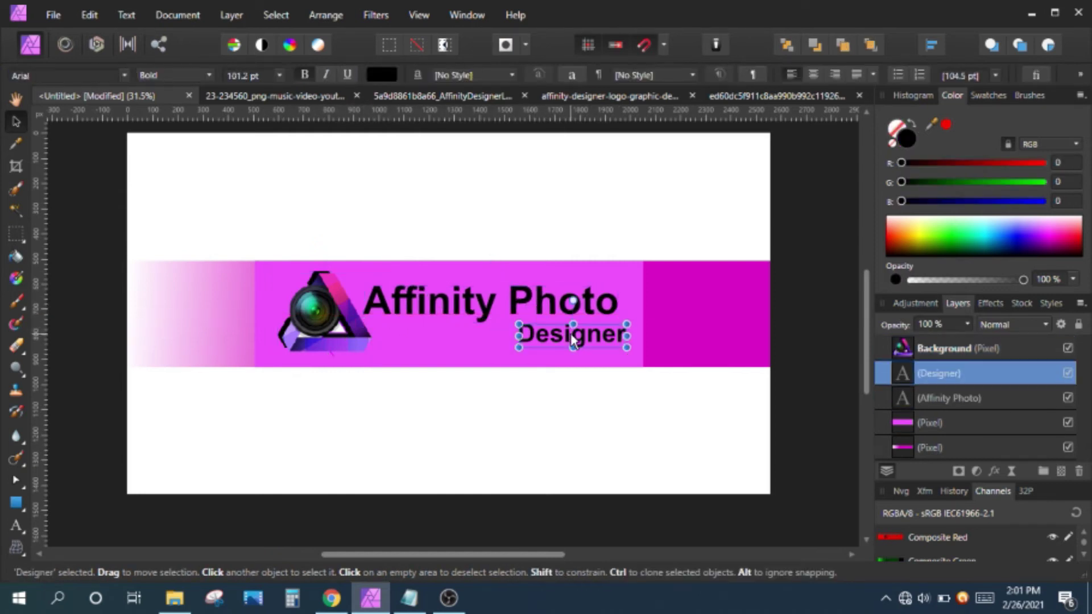
{"action": "left_click_drag", "start_coordinate": [577, 341], "coordinate": [568, 343]}
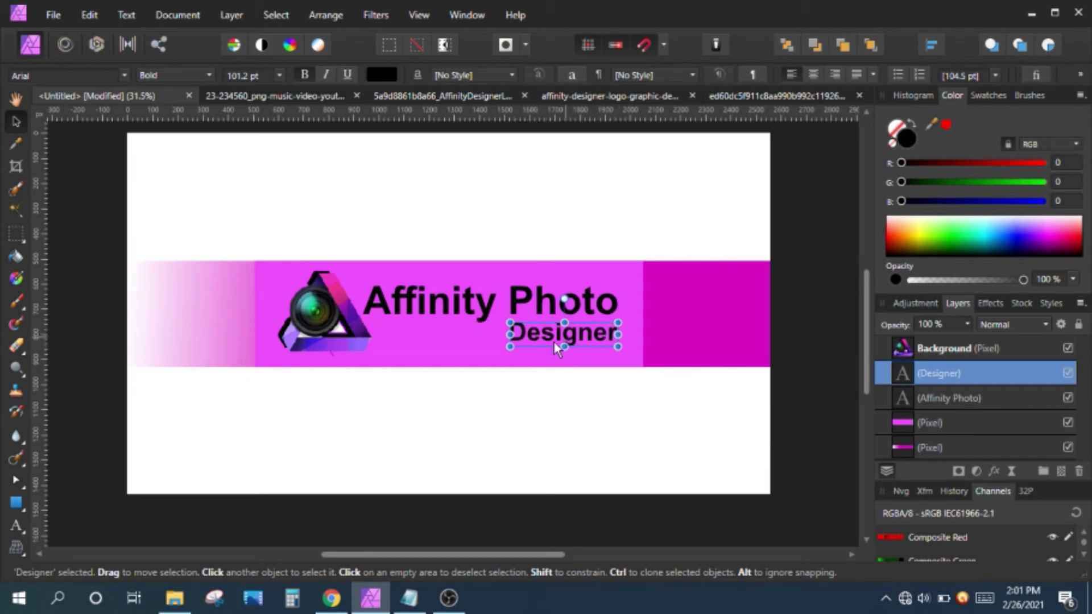
{"action": "left_click", "coordinate": [450, 357]}
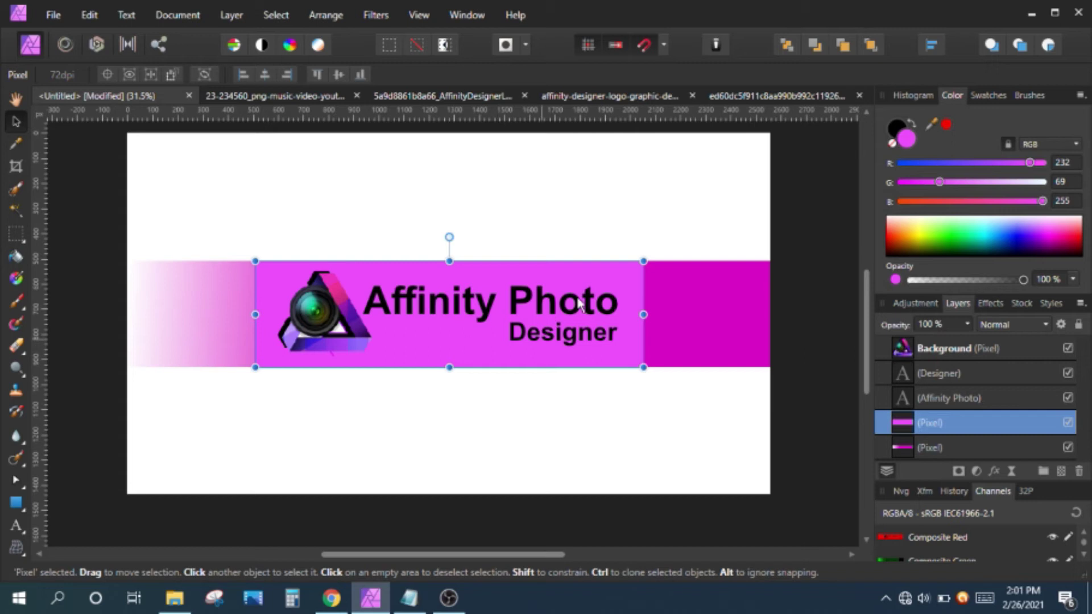
Clear the selection and bring up the circular Affinity logo image
{"action": "left_click", "coordinate": [432, 417]}
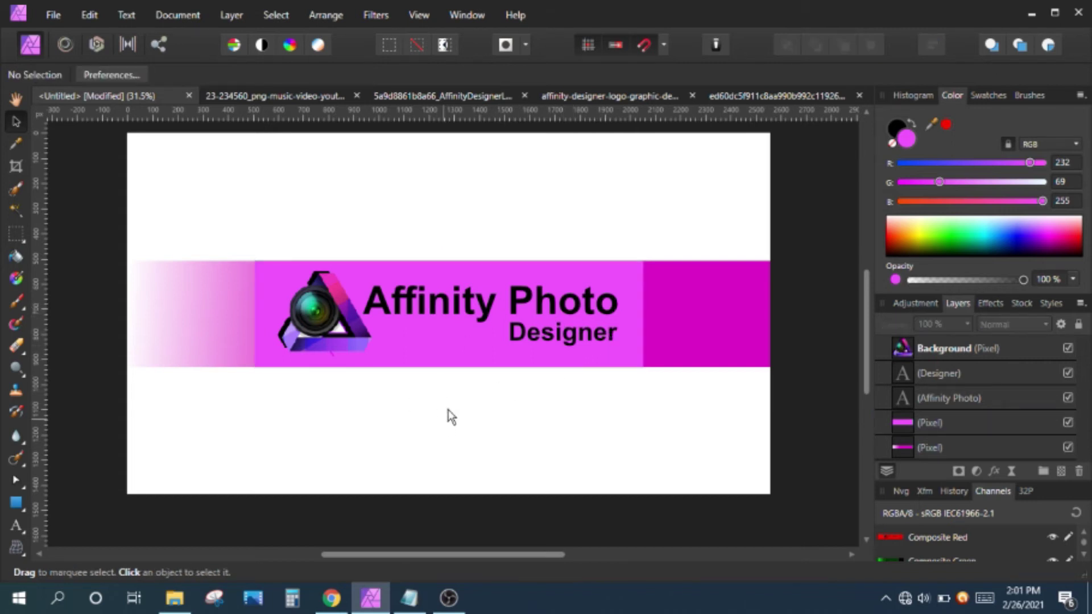
{"action": "left_click", "coordinate": [417, 96]}
{"action": "key", "text": "h"}
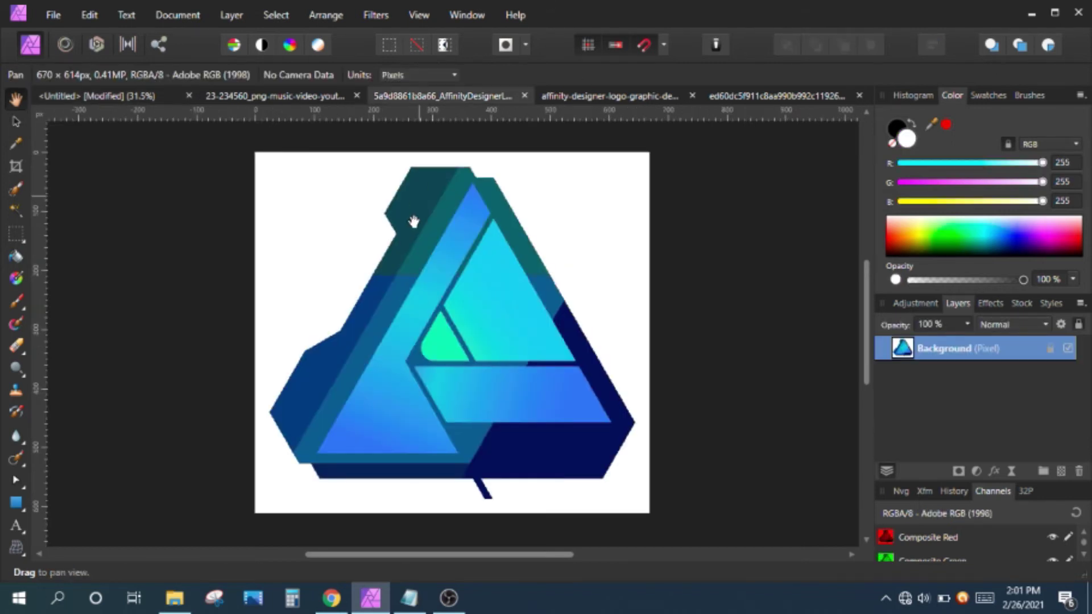
{"action": "left_click", "coordinate": [614, 96]}
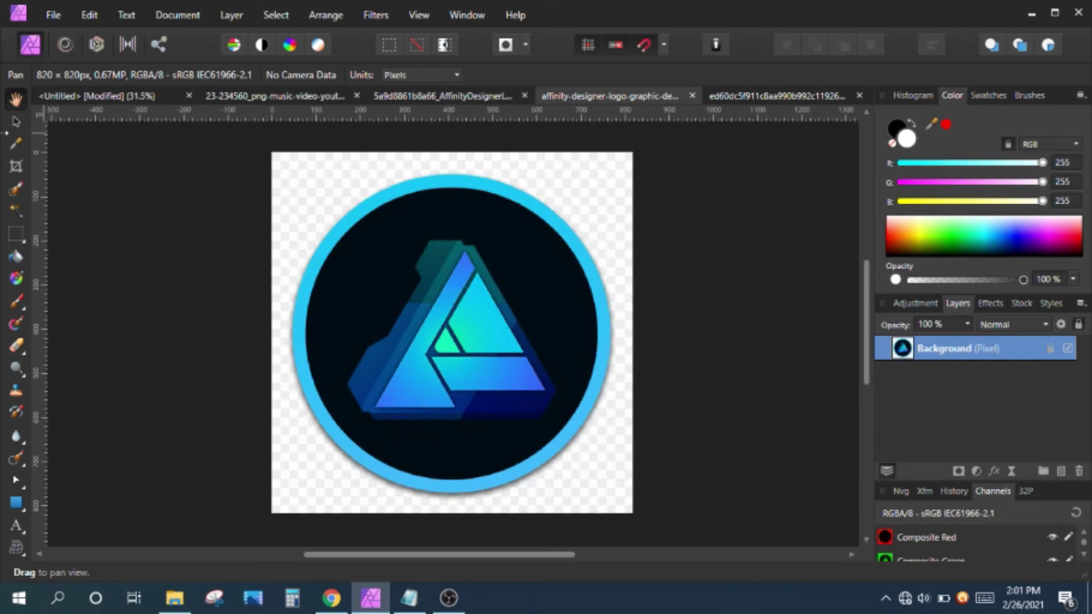
Paint a Selection Brush selection over the round logo, tightening its edges along the ring
{"action": "left_click", "coordinate": [17, 189]}
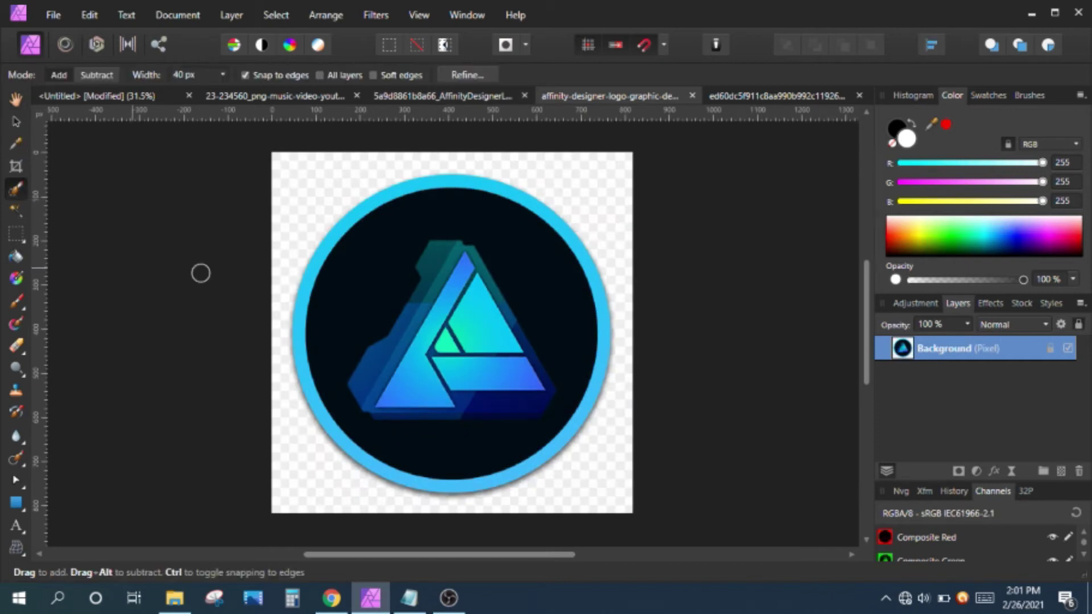
{"action": "mouse_move", "coordinate": [396, 265]}
{"action": "left_mouse_down"}
{"action": "mouse_move", "coordinate": [520, 229]}
{"action": "mouse_move", "coordinate": [517, 261]}
{"action": "mouse_move", "coordinate": [368, 319]}
{"action": "mouse_move", "coordinate": [473, 320]}
{"action": "mouse_move", "coordinate": [490, 461]}
{"action": "mouse_move", "coordinate": [558, 436]}
{"action": "mouse_move", "coordinate": [568, 409]}
{"action": "mouse_move", "coordinate": [592, 346]}
{"action": "mouse_move", "coordinate": [592, 268]}
{"action": "mouse_move", "coordinate": [495, 211]}
{"action": "mouse_move", "coordinate": [442, 200]}
{"action": "mouse_move", "coordinate": [377, 212]}
{"action": "mouse_move", "coordinate": [359, 231]}
{"action": "mouse_move", "coordinate": [308, 354]}
{"action": "mouse_move", "coordinate": [307, 292]}
{"action": "mouse_move", "coordinate": [316, 383]}
{"action": "mouse_move", "coordinate": [336, 418]}
{"action": "left_mouse_up"}
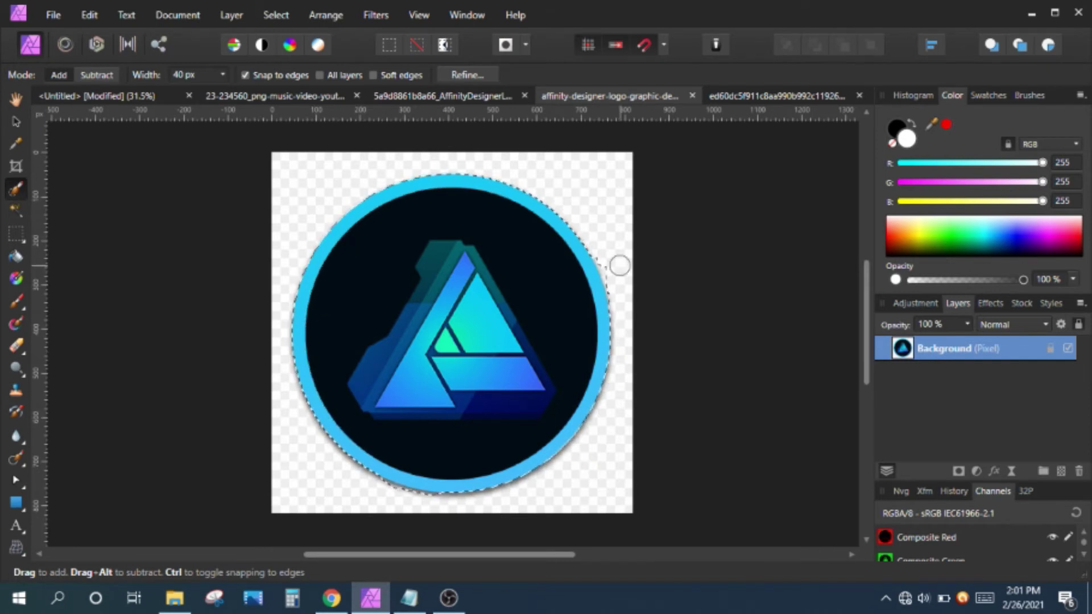
{"action": "scroll", "coordinate": [619, 263], "scroll_direction": "up", "scroll_amount": 2}
{"action": "left_click_drag", "start_coordinate": [592, 235], "coordinate": [615, 315]}
{"action": "scroll", "coordinate": [616, 301], "scroll_direction": "down", "scroll_amount": 2}
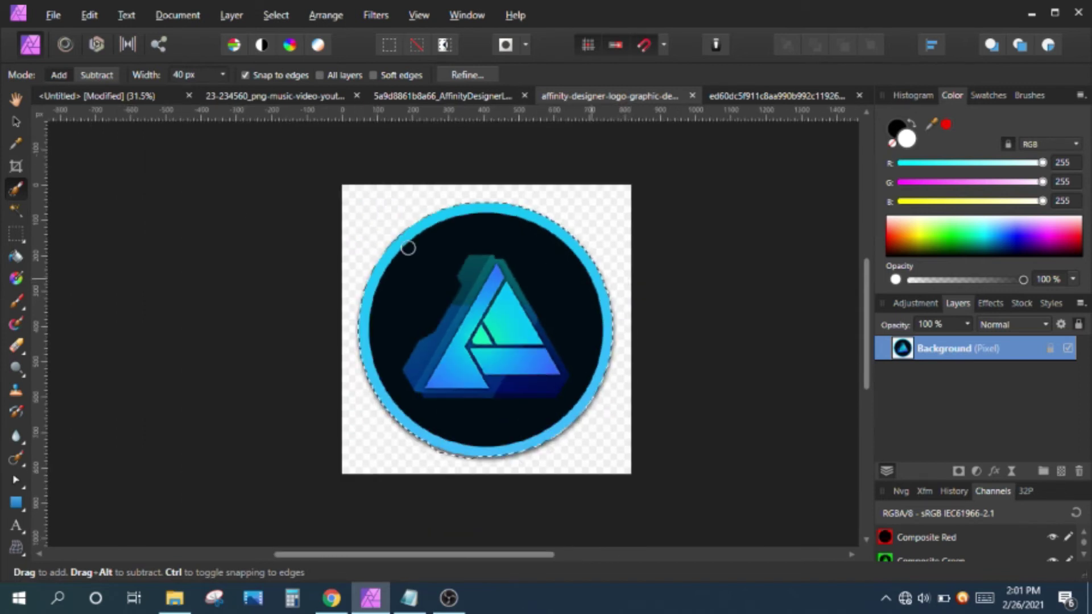
{"action": "scroll", "coordinate": [487, 420], "scroll_direction": "up", "scroll_amount": 2}
{"action": "scroll", "coordinate": [454, 363], "scroll_direction": "down", "scroll_amount": 2}
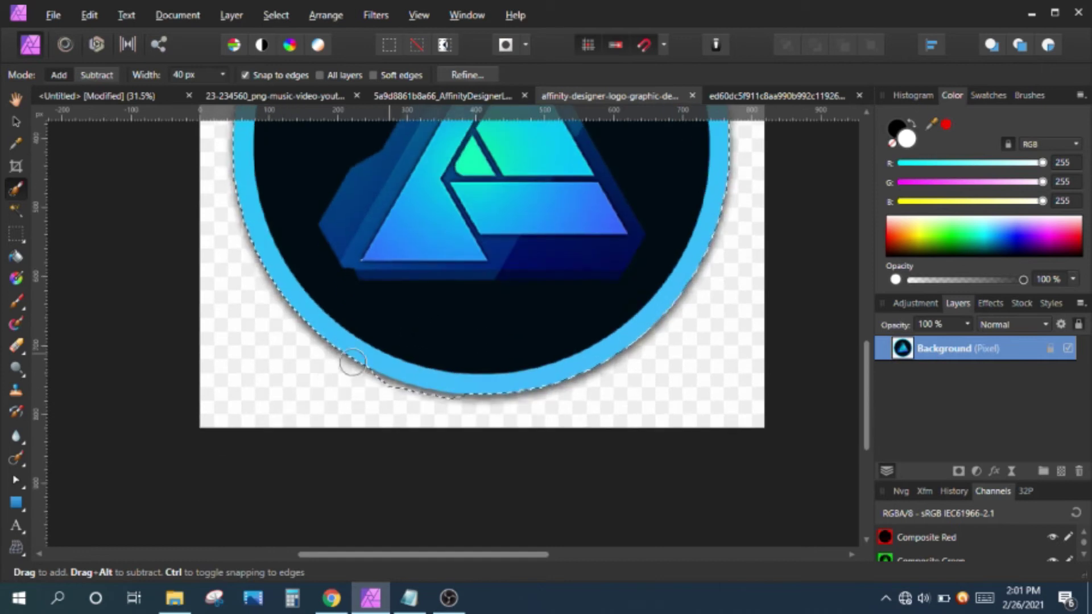
{"action": "mouse_move", "coordinate": [344, 388]}
{"action": "left_mouse_down"}
{"action": "mouse_move", "coordinate": [448, 409]}
{"action": "mouse_move", "coordinate": [376, 389]}
{"action": "left_mouse_up"}
{"action": "scroll", "coordinate": [353, 257], "scroll_direction": "down", "scroll_amount": 2}
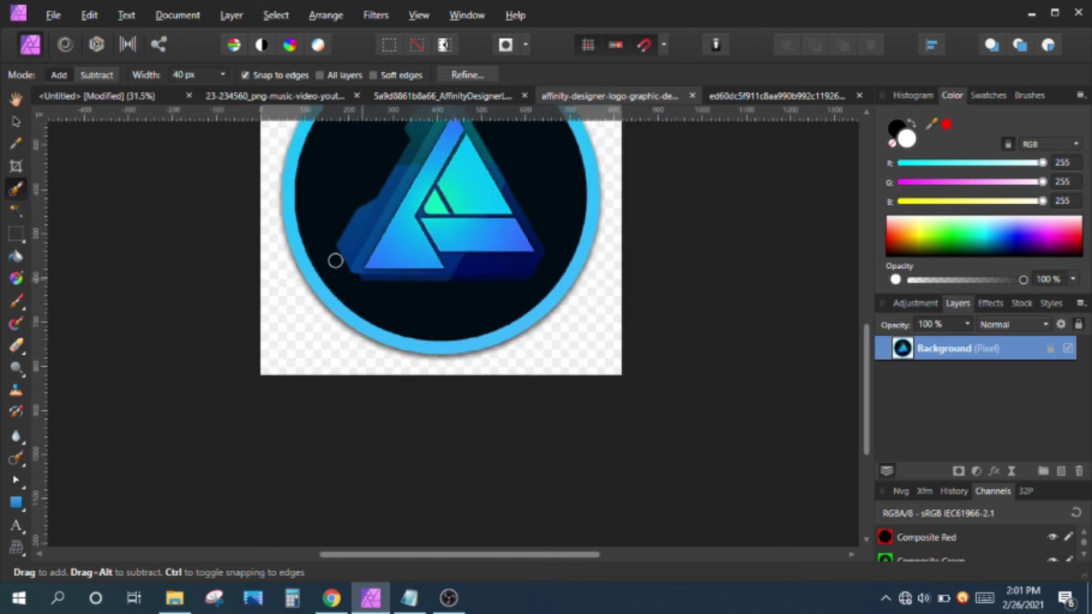
{"action": "scroll", "coordinate": [290, 214], "scroll_direction": "down", "scroll_amount": 2}
Pan the logo view, then return to the Untitled banner document
{"action": "left_click", "coordinate": [16, 121]}
{"action": "left_click_drag", "start_coordinate": [224, 308], "coordinate": [282, 314]}
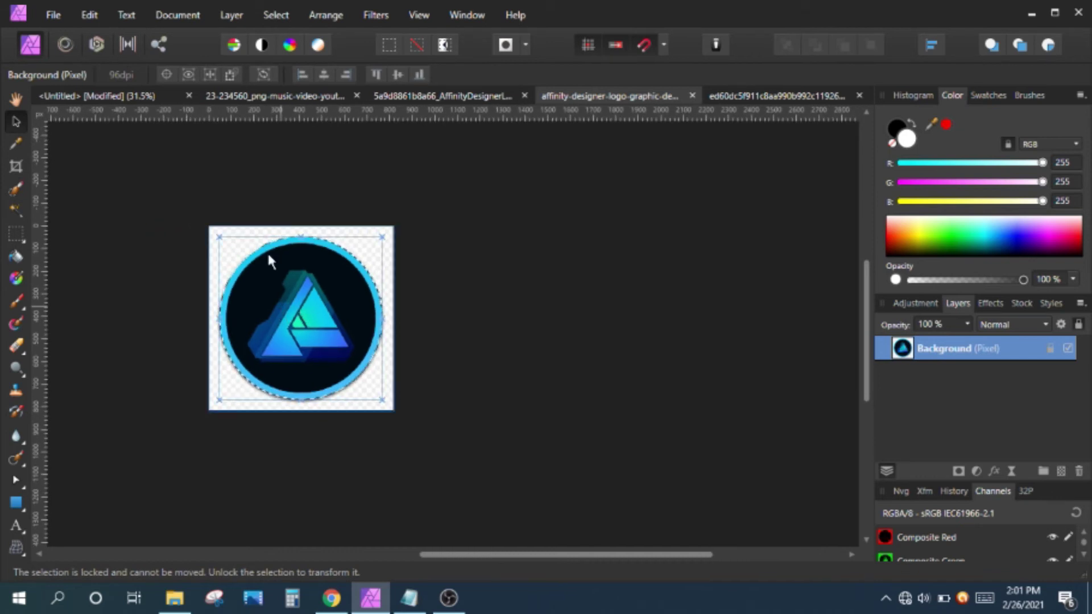
{"action": "left_click", "coordinate": [132, 94]}
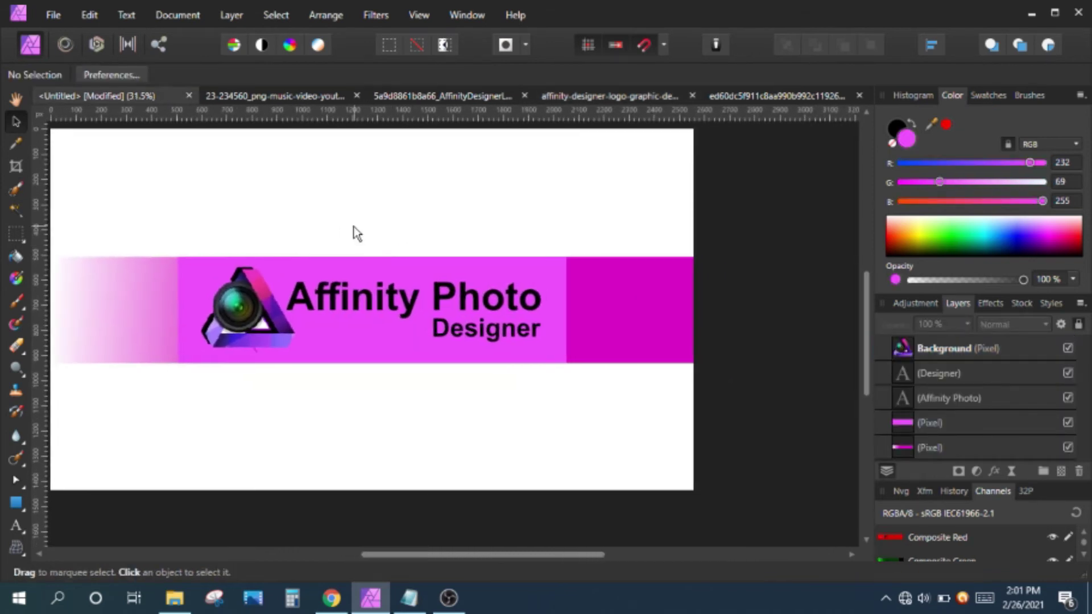
Paste the round logo, shrink it onto the magenta right-end block, then deselect with Ctrl+D
{"action": "key", "text": "ctrl+v"}
{"action": "left_click_drag", "start_coordinate": [244, 141], "coordinate": [163, 223]}
{"action": "left_click_drag", "start_coordinate": [85, 266], "coordinate": [615, 302]}
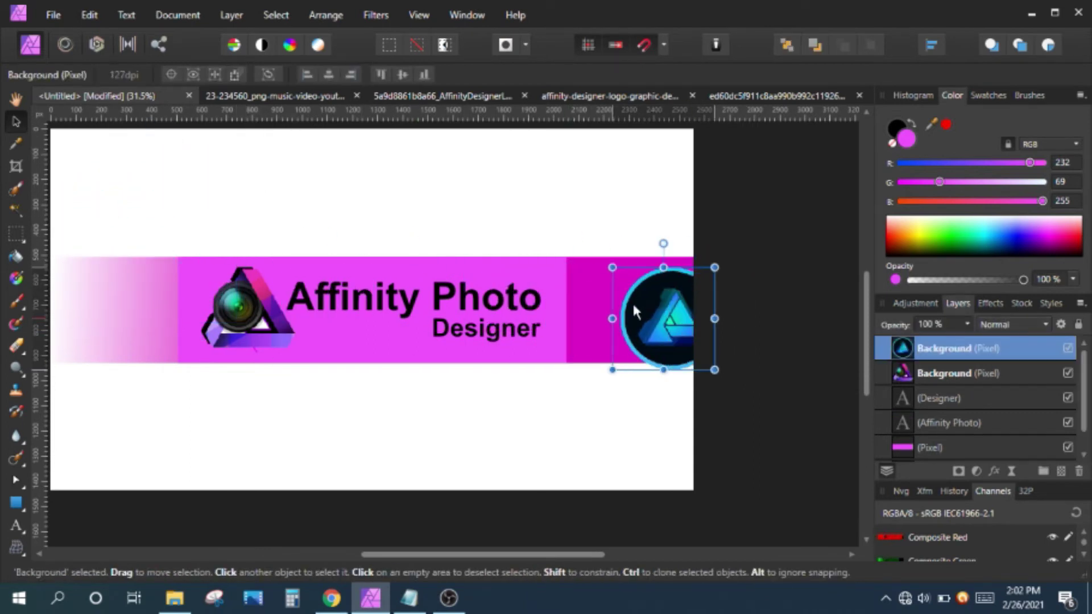
{"action": "scroll", "coordinate": [691, 250], "scroll_direction": "up", "scroll_amount": 2}
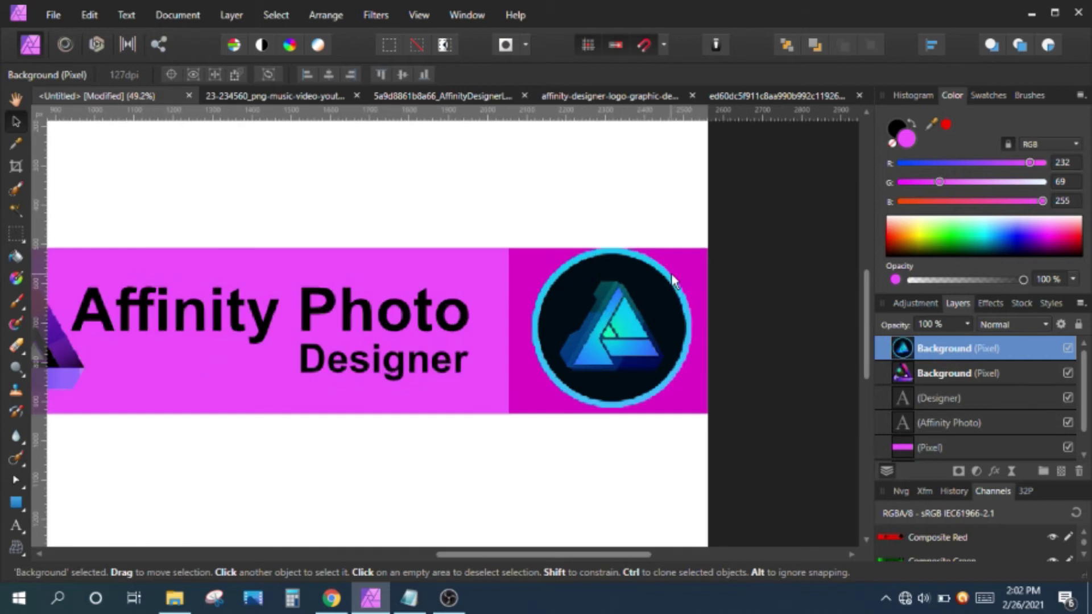
{"action": "left_click_drag", "start_coordinate": [691, 249], "coordinate": [679, 259]}
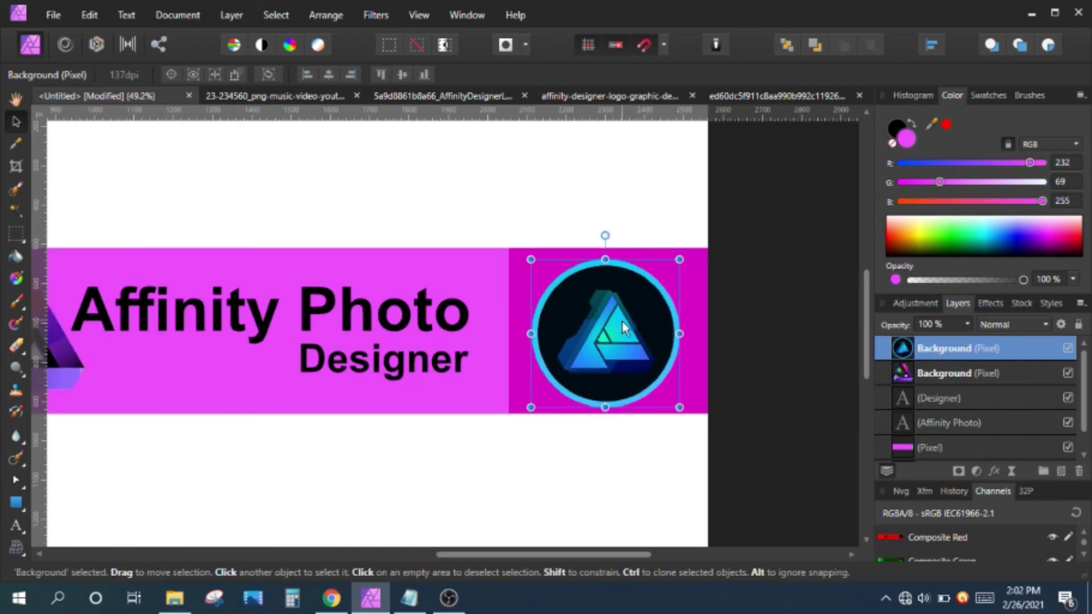
{"action": "left_click_drag", "start_coordinate": [612, 328], "coordinate": [619, 326]}
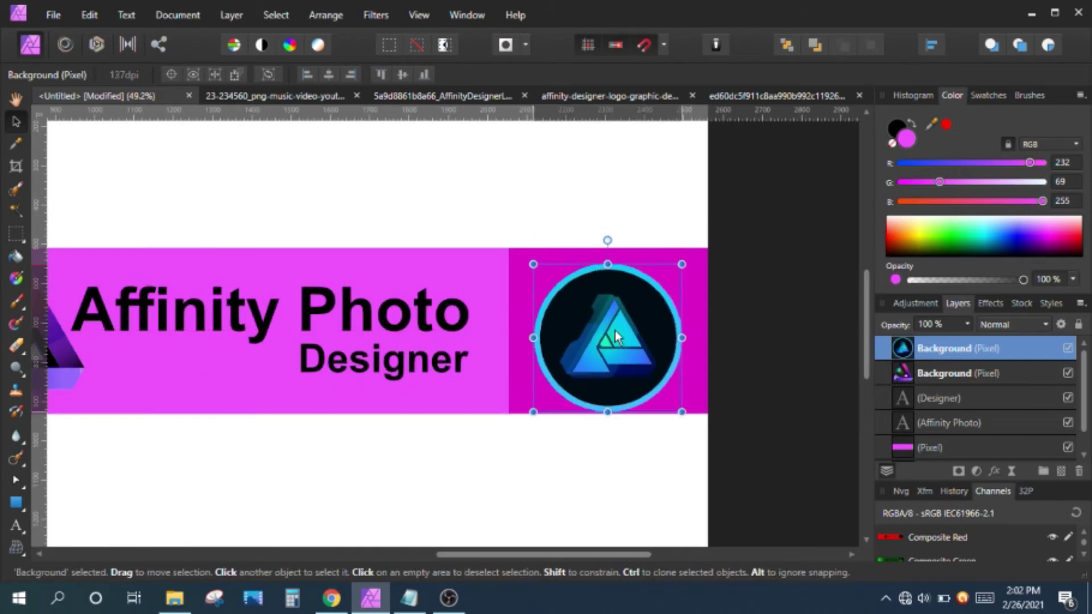
{"action": "key", "text": "ctrl+d"}
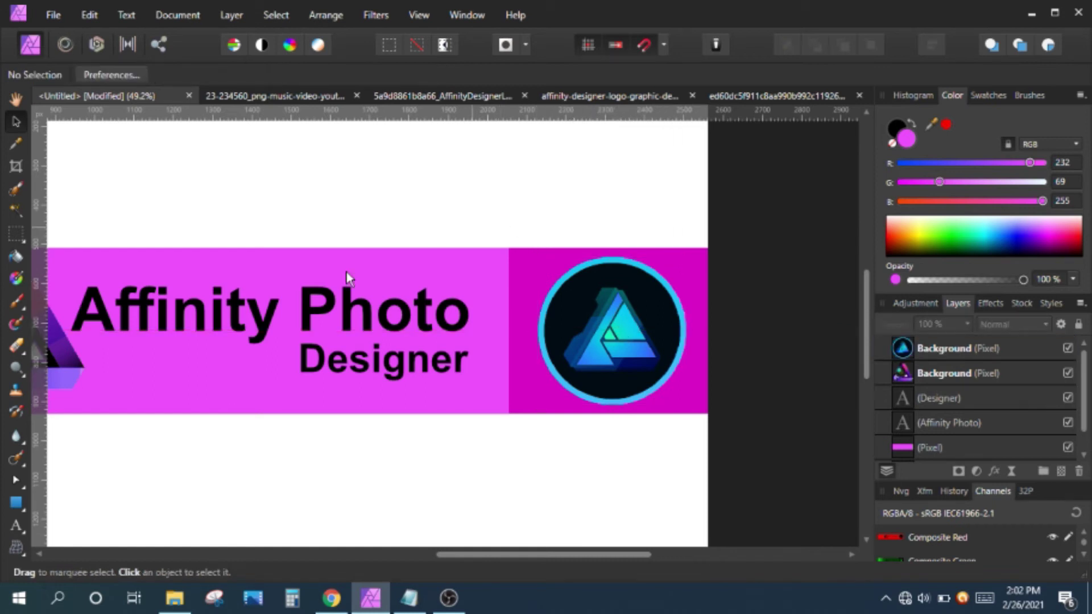
{"action": "scroll", "coordinate": [393, 290], "scroll_direction": "down", "scroll_amount": 1}
{"action": "scroll", "coordinate": [255, 296], "scroll_direction": "down", "scroll_amount": 1}
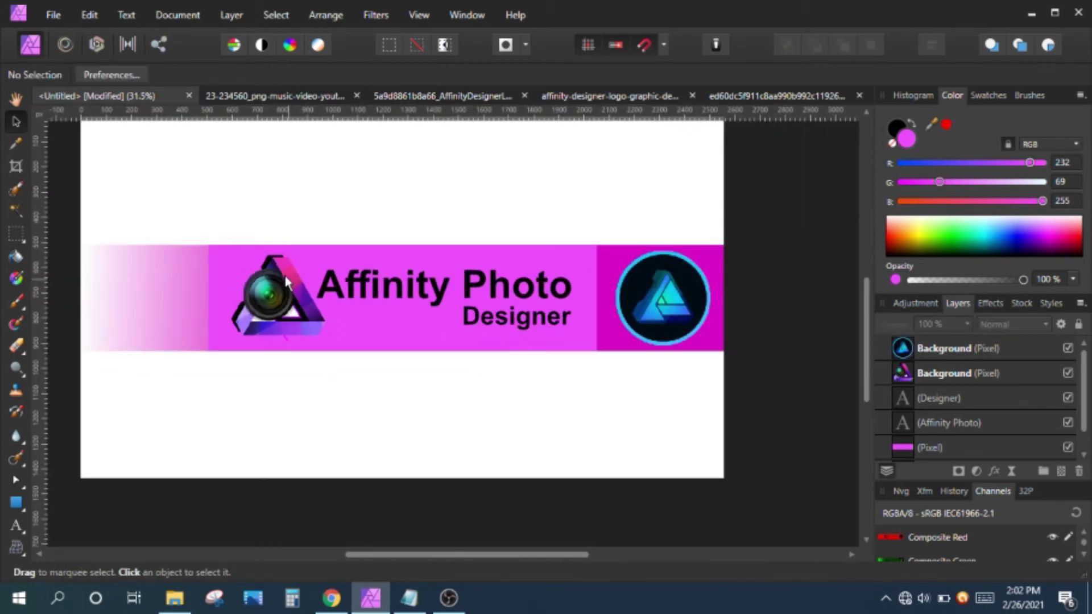
Marquee-select the whole YouTube logo image and copy it
{"action": "left_click", "coordinate": [583, 93]}
{"action": "left_click", "coordinate": [753, 91]}
{"action": "left_click", "coordinate": [475, 93]}
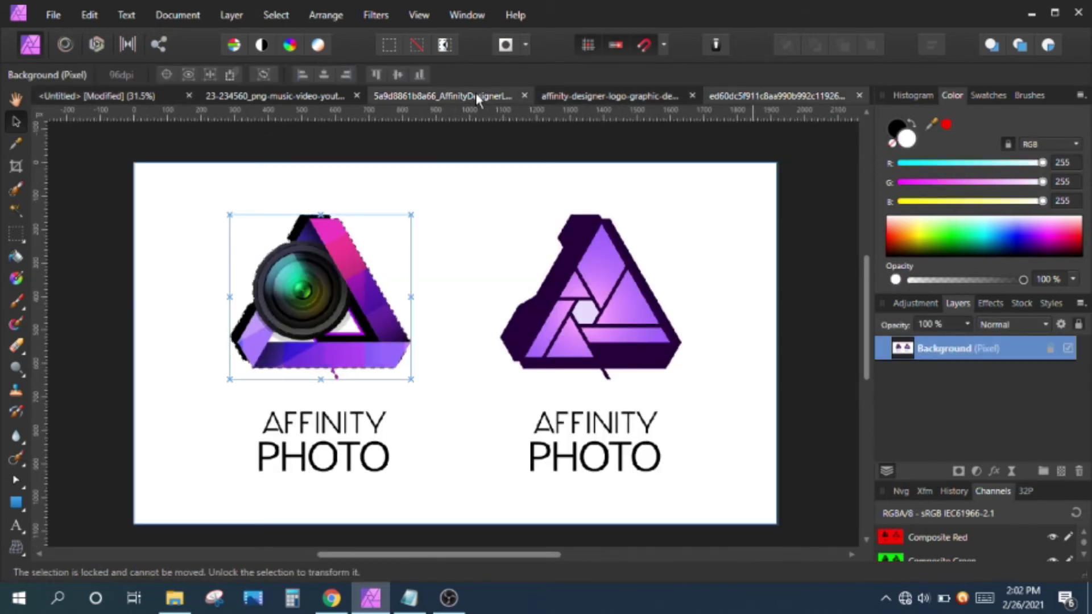
{"action": "left_click", "coordinate": [265, 94]}
{"action": "scroll", "coordinate": [366, 195], "scroll_direction": "down", "scroll_amount": 1}
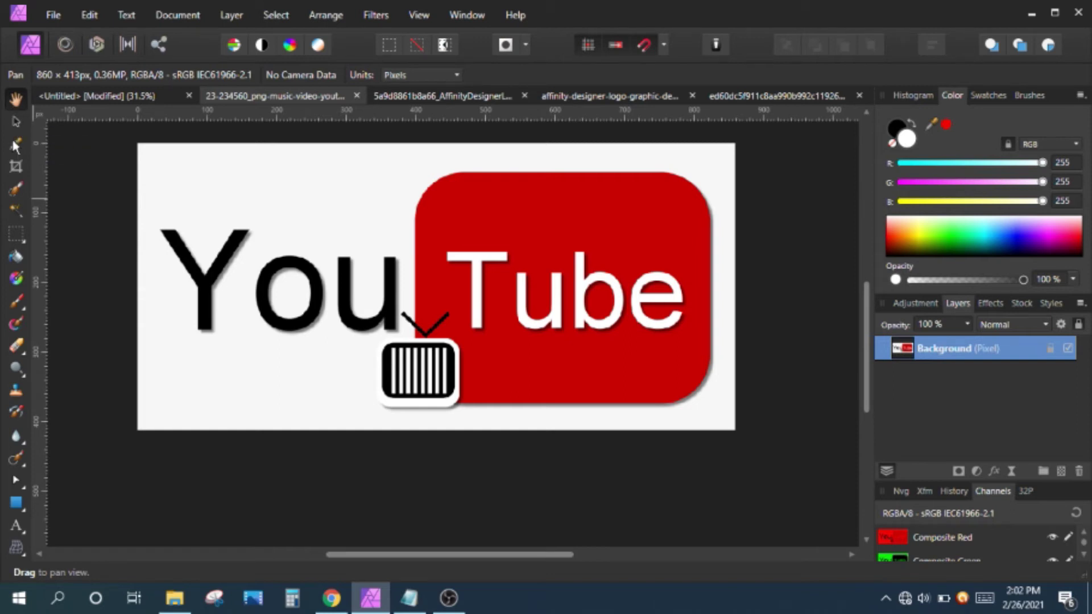
{"action": "left_click", "coordinate": [17, 236]}
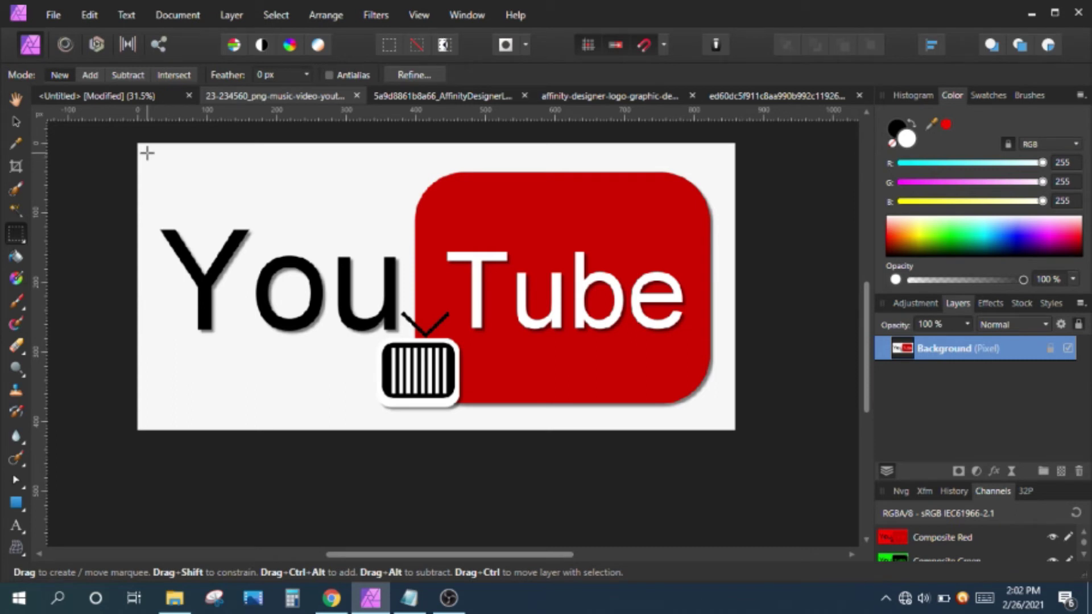
{"action": "left_click_drag", "start_coordinate": [147, 152], "coordinate": [720, 415]}
{"action": "key", "text": "v"}
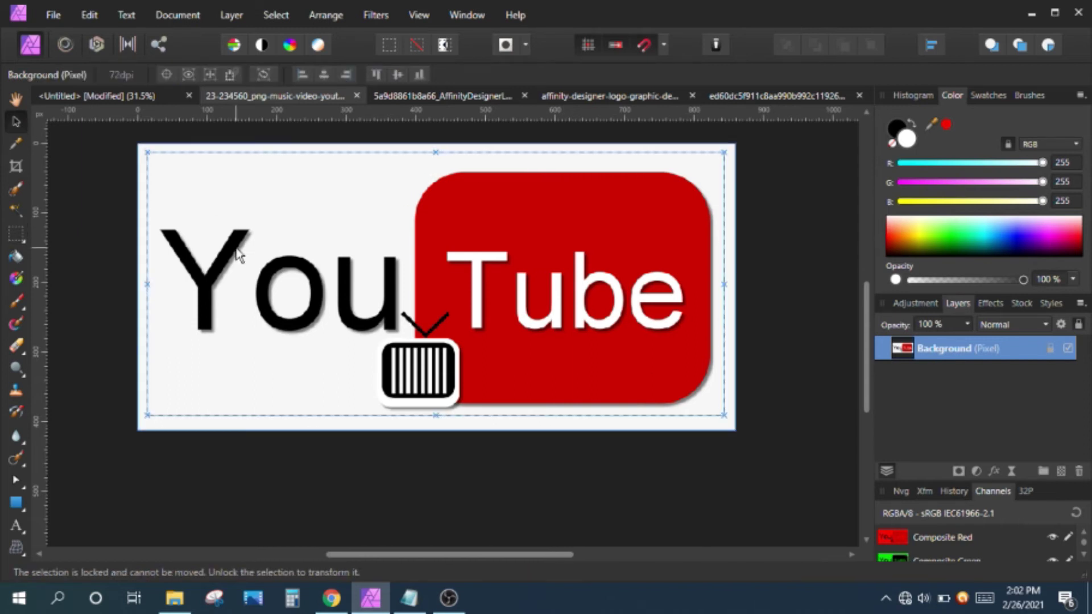
Paste the YouTube logo into the banner and shrink it onto the left end
{"action": "left_click", "coordinate": [121, 95]}
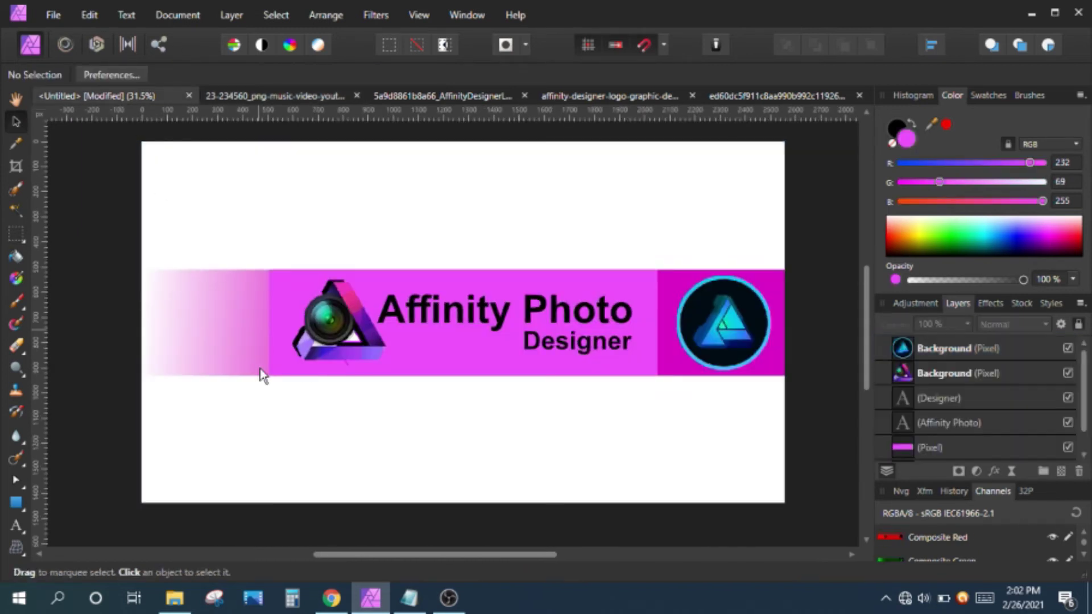
{"action": "key", "text": "ctrl+v"}
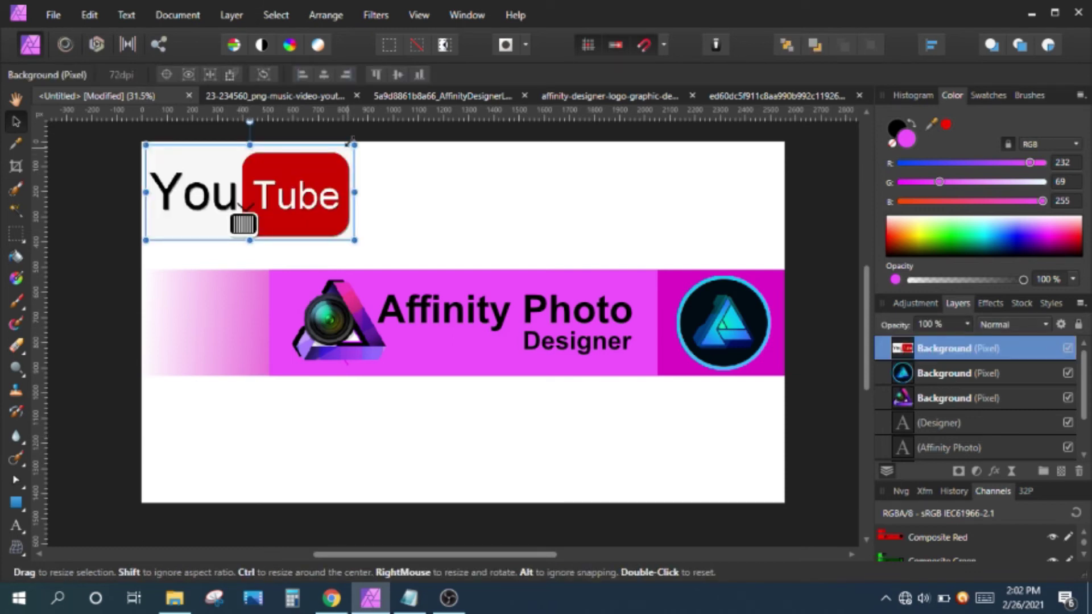
{"action": "mouse_move", "coordinate": [354, 144]}
{"action": "left_mouse_down"}
{"action": "mouse_move", "coordinate": [270, 183]}
{"action": "mouse_move", "coordinate": [227, 324]}
{"action": "left_mouse_up"}
{"action": "scroll", "coordinate": [243, 209], "scroll_direction": "up", "scroll_amount": 1}
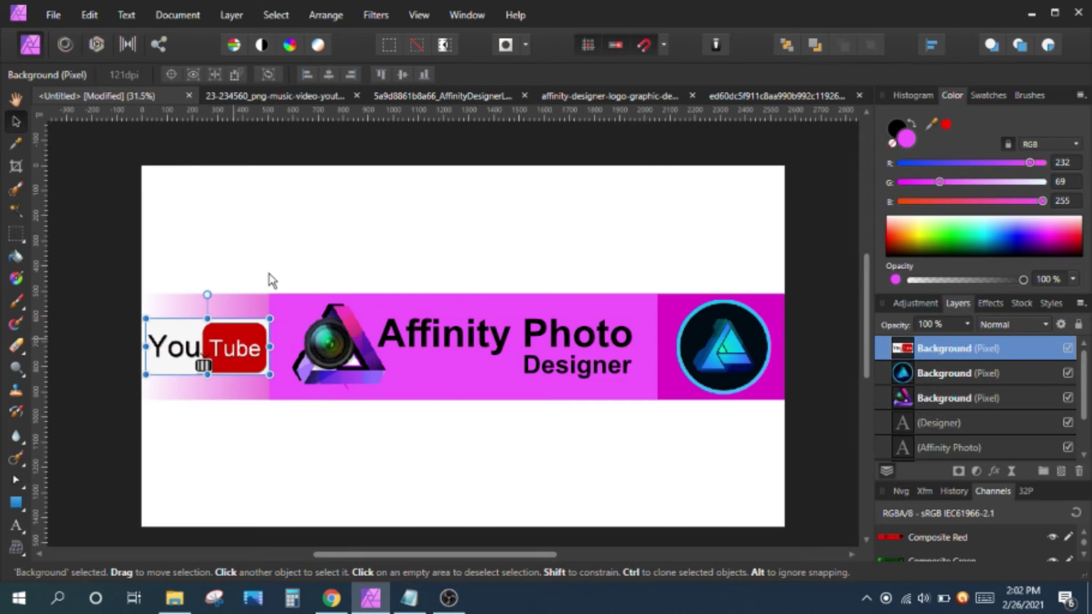
{"action": "scroll", "coordinate": [284, 274], "scroll_direction": "down", "scroll_amount": 2}
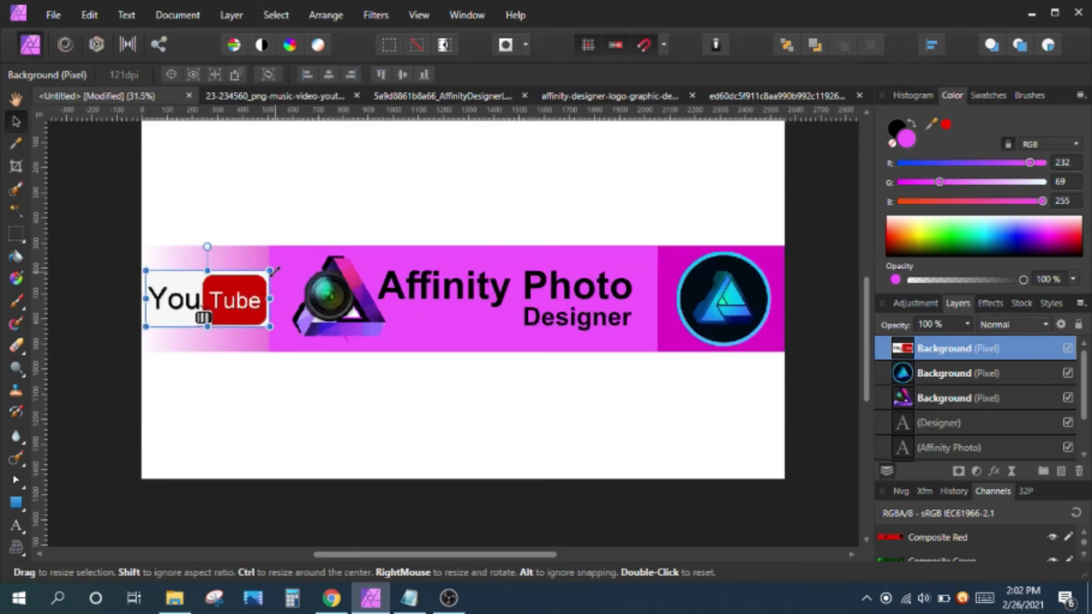
{"action": "left_click_drag", "start_coordinate": [270, 271], "coordinate": [257, 277]}
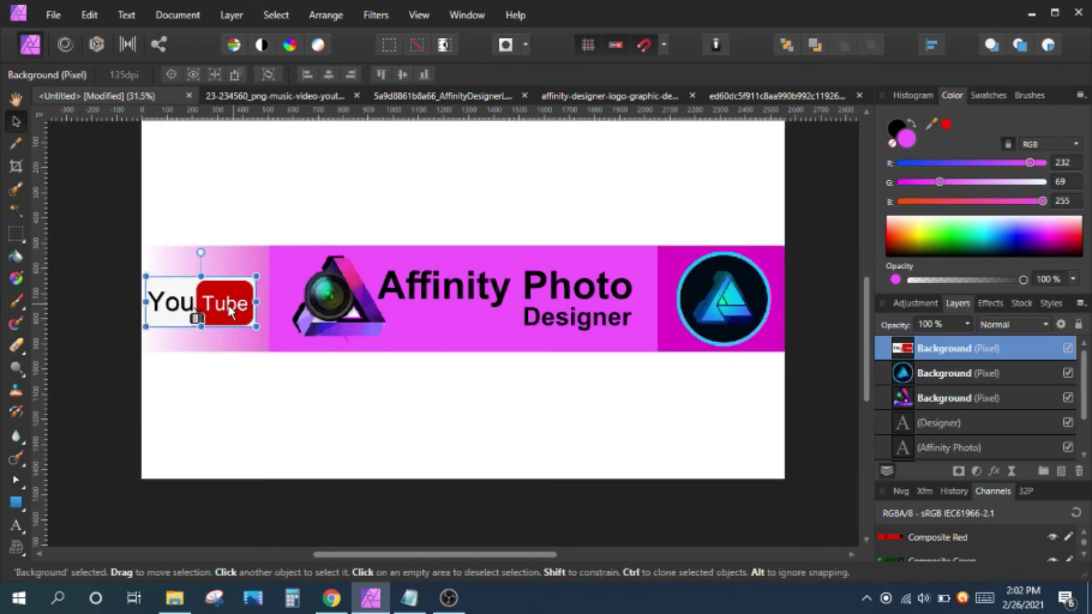
{"action": "scroll", "coordinate": [214, 320], "scroll_direction": "up", "scroll_amount": 1}
{"action": "left_click", "coordinate": [280, 176]}
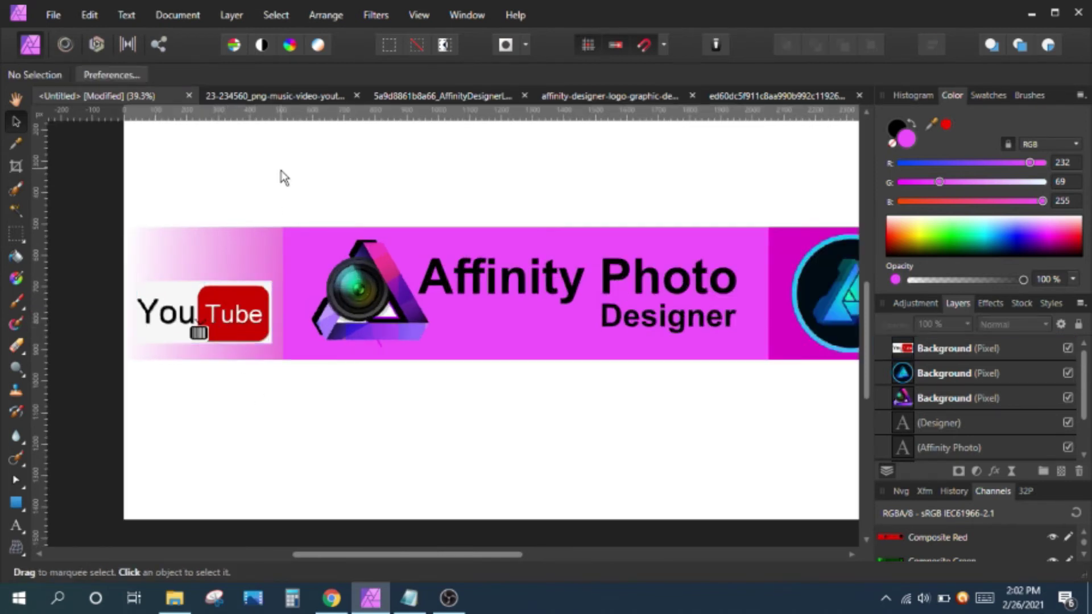
{"action": "scroll", "coordinate": [281, 177], "scroll_direction": "down", "scroll_amount": 1}
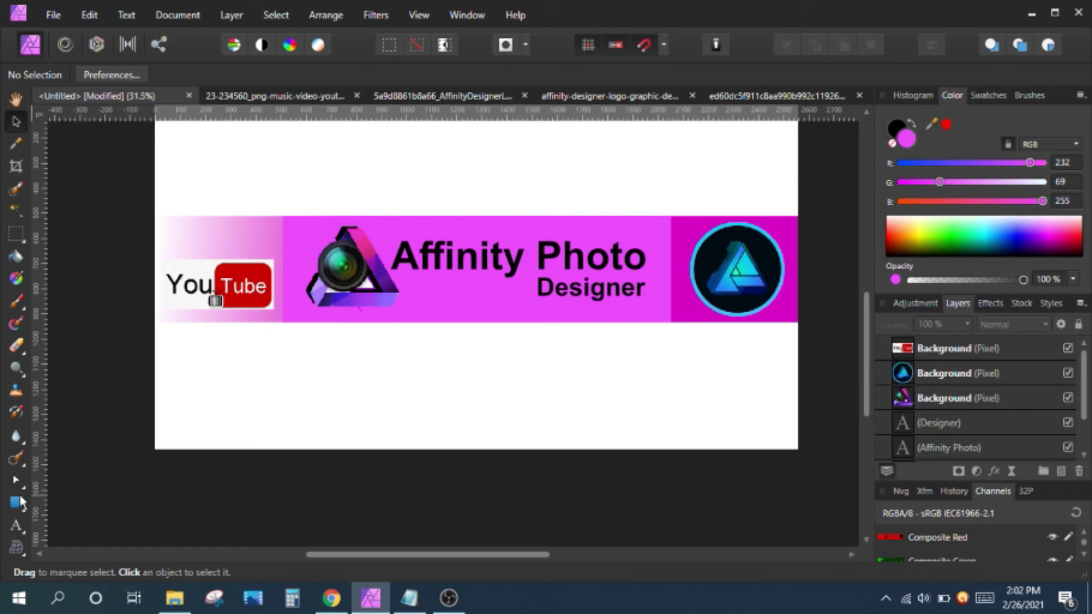
Add artistic text reading WELCOME TO MY above the banner
{"action": "left_click", "coordinate": [16, 526]}
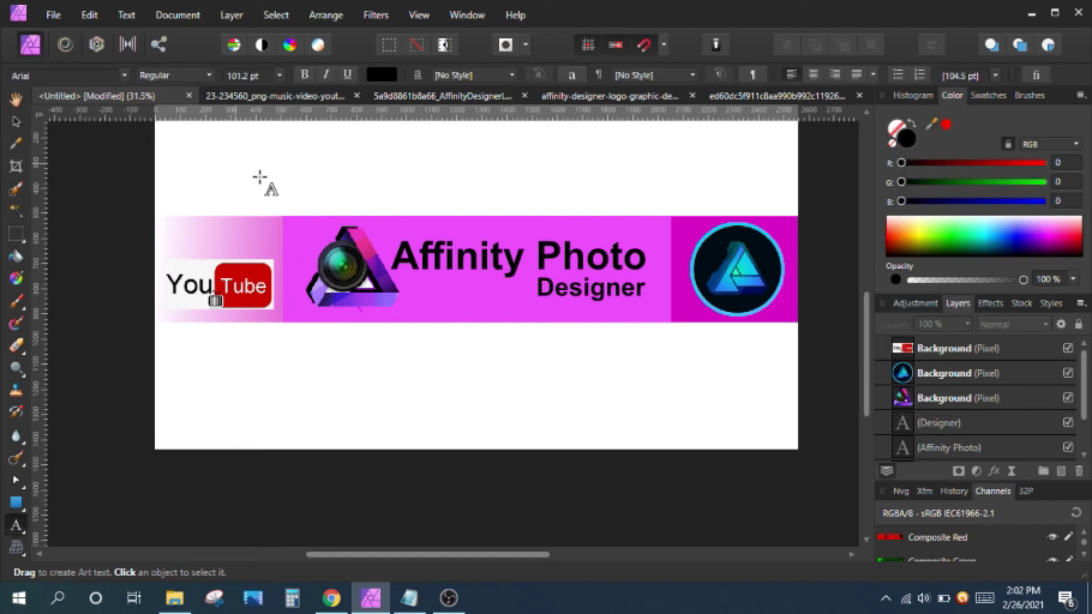
{"action": "left_click_drag", "start_coordinate": [259, 177], "coordinate": [309, 182]}
{"action": "type", "text": "W"}
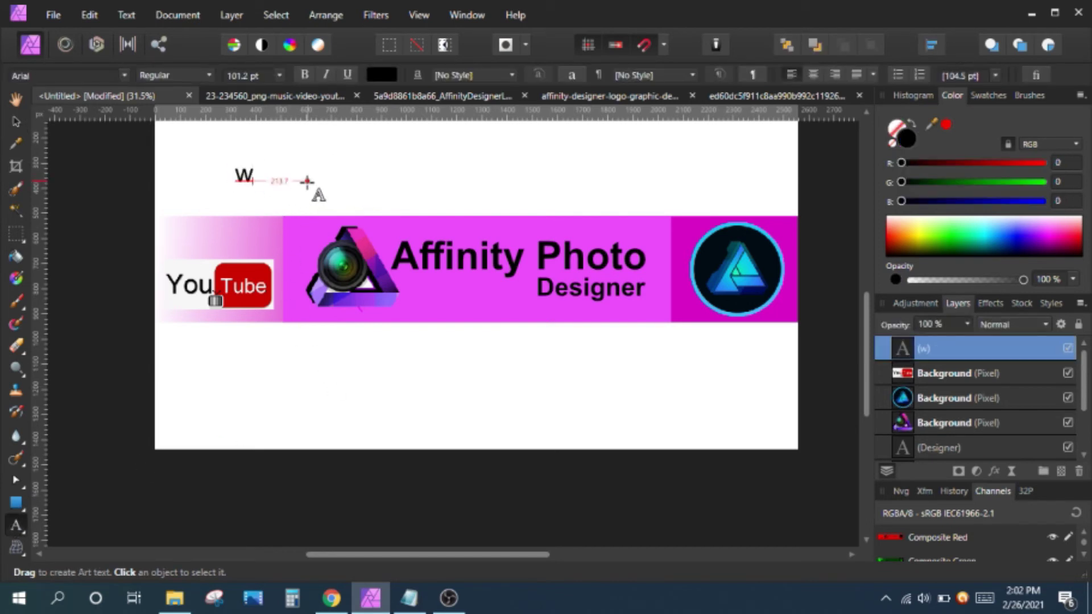
{"action": "type", "text": "elcom"}
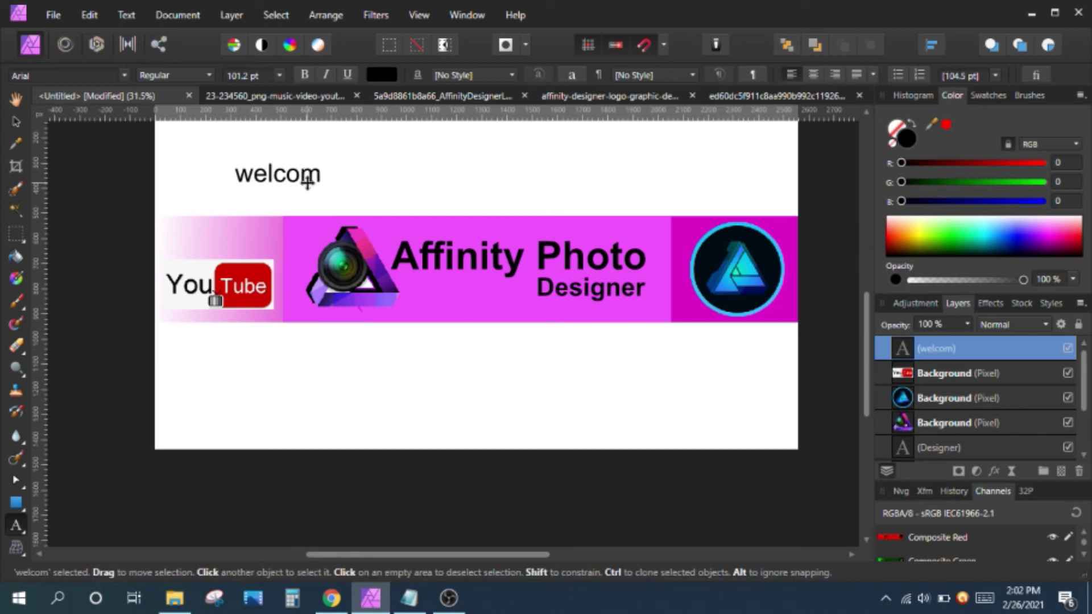
{"action": "key", "text": "BackSpace"}
{"action": "key", "text": "BackSpace"}
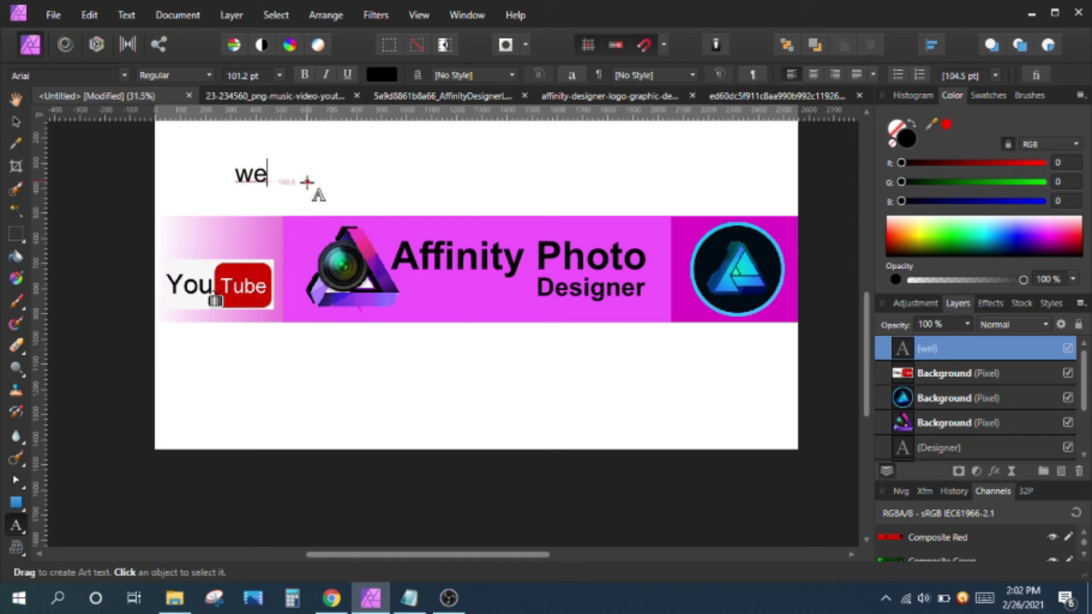
{"action": "type", "text": "WELCOM"}
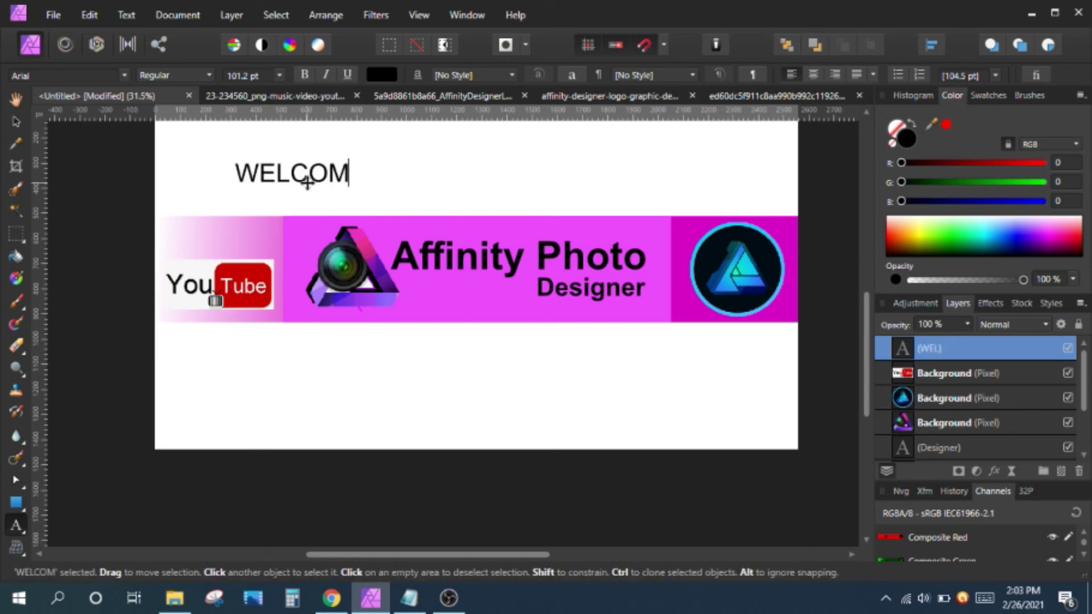
{"action": "type", "text": "E "}
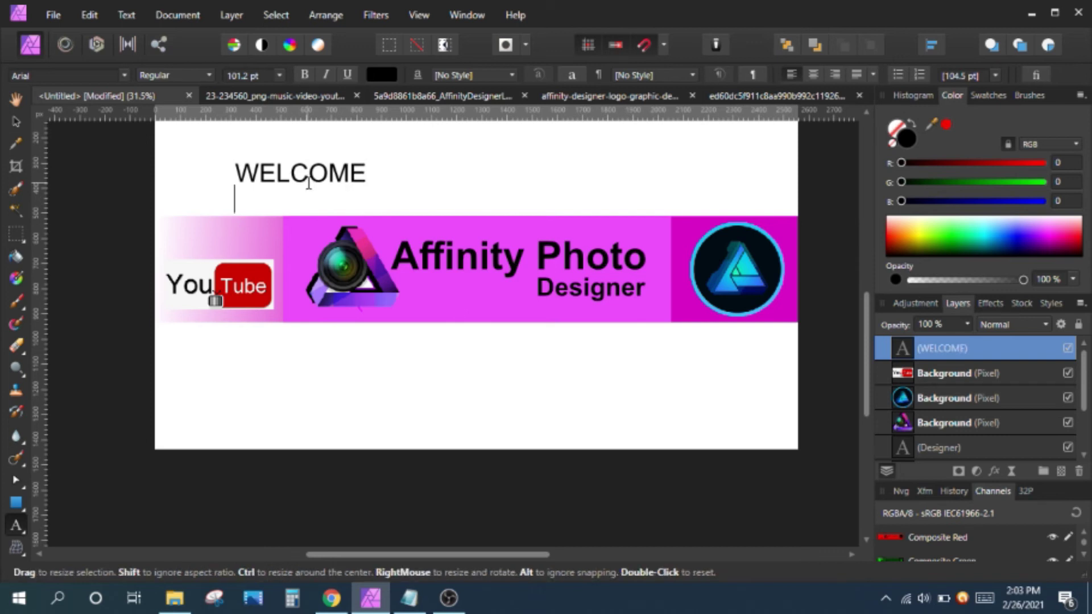
{"action": "type", "text": "TO MY"}
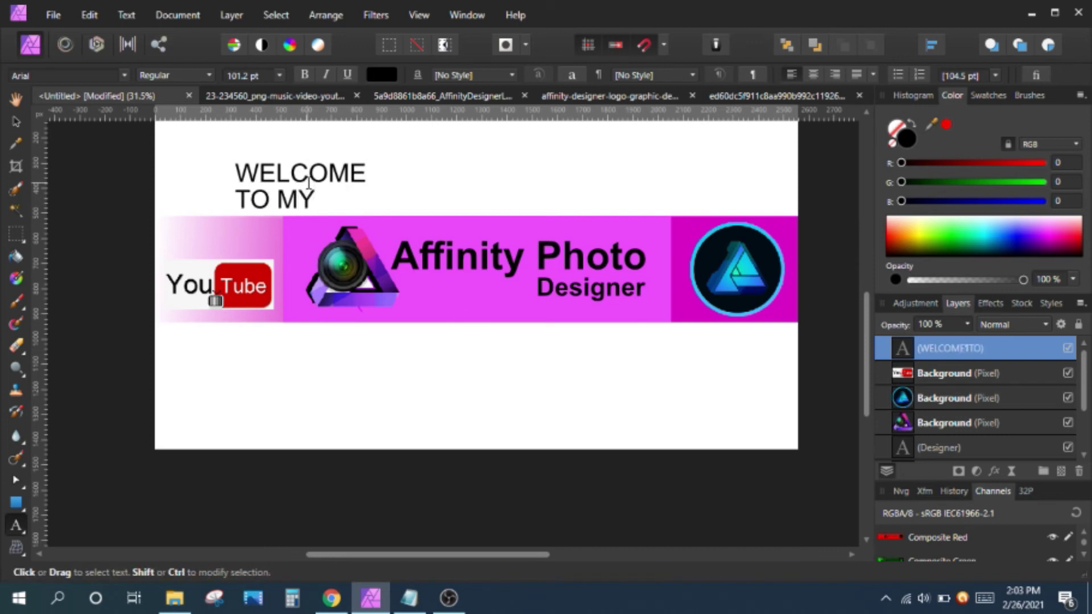
{"action": "key", "text": "Escape"}
Centre-align the text, place it above the YouTube logo, and make it Bold
{"action": "left_click", "coordinate": [813, 75]}
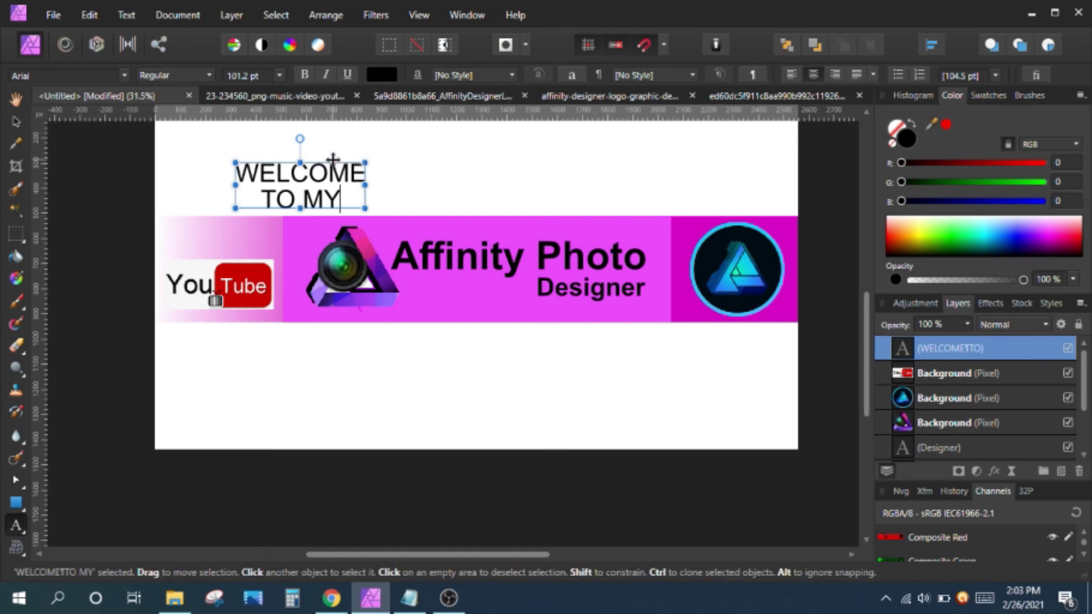
{"action": "mouse_move", "coordinate": [333, 160]}
{"action": "left_mouse_down"}
{"action": "mouse_move", "coordinate": [235, 242]}
{"action": "mouse_move", "coordinate": [259, 234]}
{"action": "mouse_move", "coordinate": [239, 229]}
{"action": "left_mouse_up"}
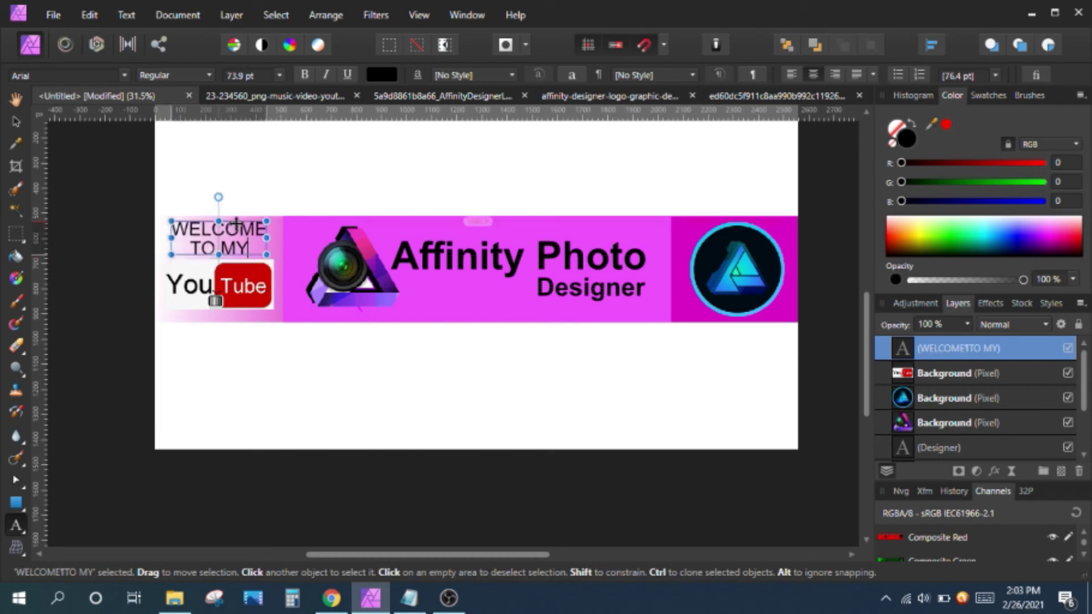
{"action": "scroll", "coordinate": [239, 229], "scroll_direction": "up", "scroll_amount": 1}
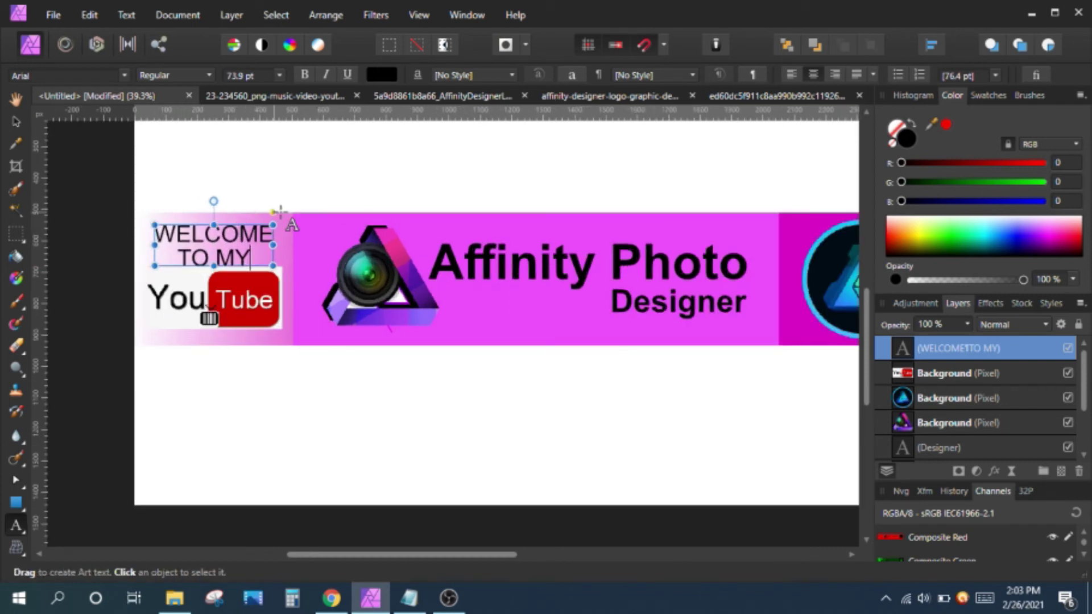
{"action": "left_click_drag", "start_coordinate": [250, 259], "coordinate": [155, 230]}
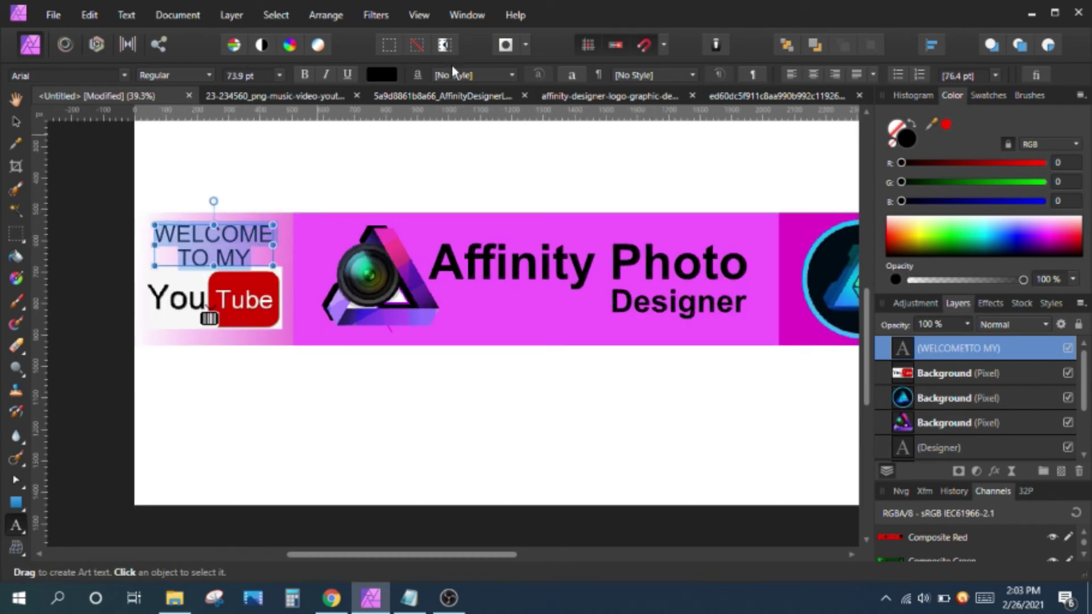
{"action": "left_click", "coordinate": [306, 76]}
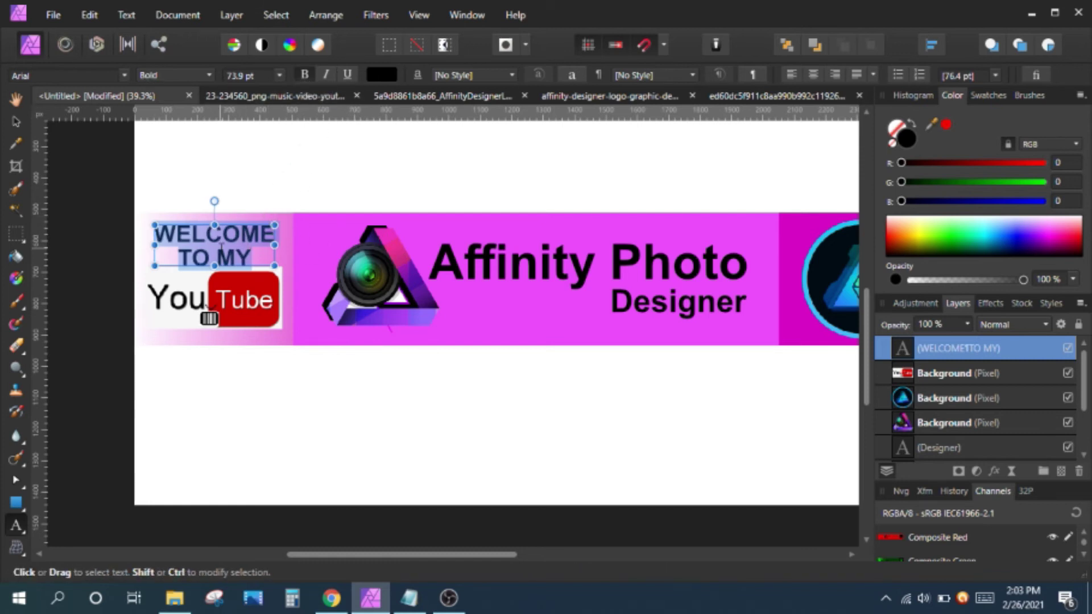
{"action": "left_click", "coordinate": [221, 246]}
{"action": "scroll", "coordinate": [221, 246], "scroll_direction": "down", "scroll_amount": 1}
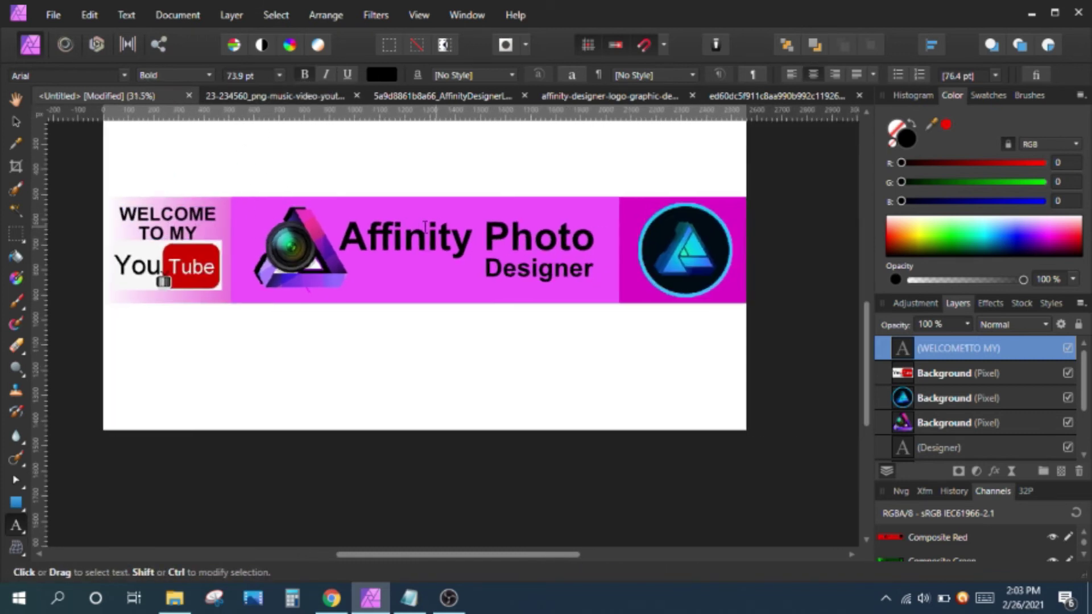
Nudge and slightly resize the YouTube logo on the left
{"action": "left_click", "coordinate": [152, 260]}
{"action": "key", "text": "v"}
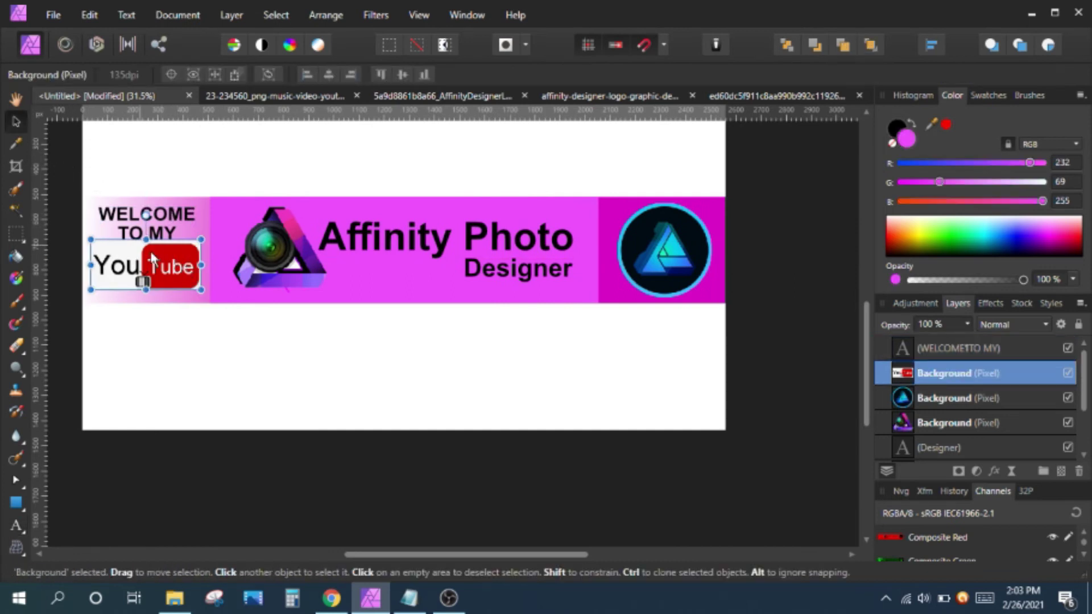
{"action": "left_click_drag", "start_coordinate": [154, 261], "coordinate": [162, 272]}
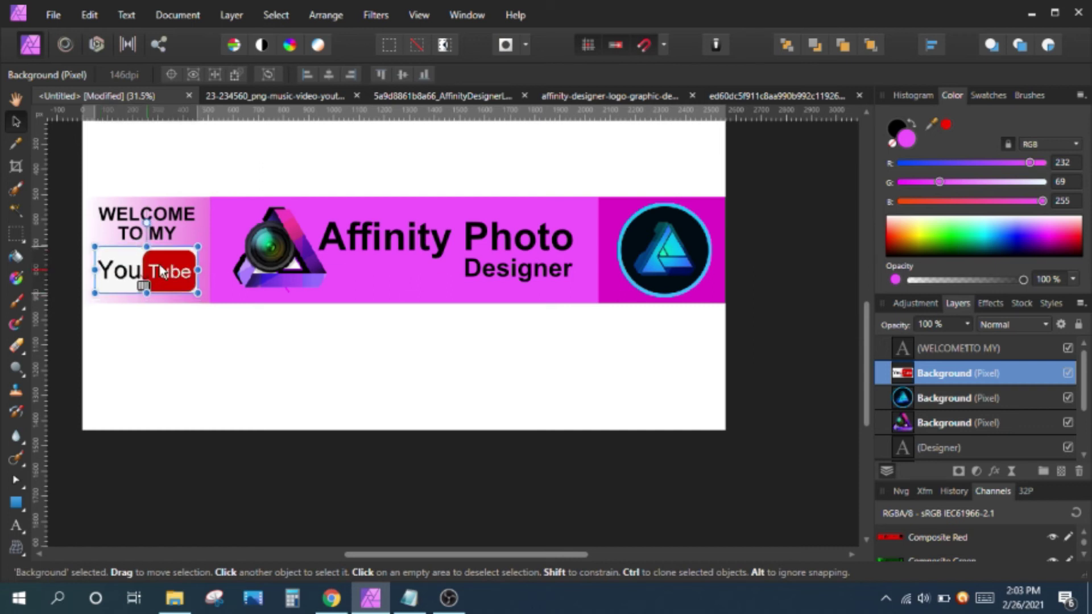
{"action": "left_click", "coordinate": [236, 385]}
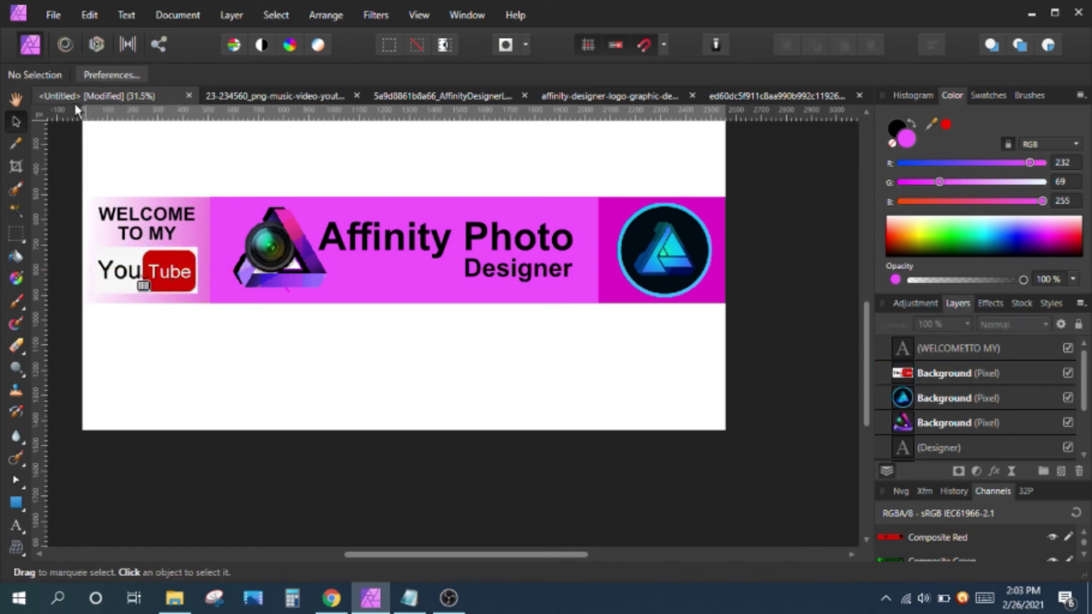
Turn the WELCOME TO MY text bright red and bring up its layer effects
{"action": "left_click", "coordinate": [178, 216]}
{"action": "left_click", "coordinate": [1081, 242]}
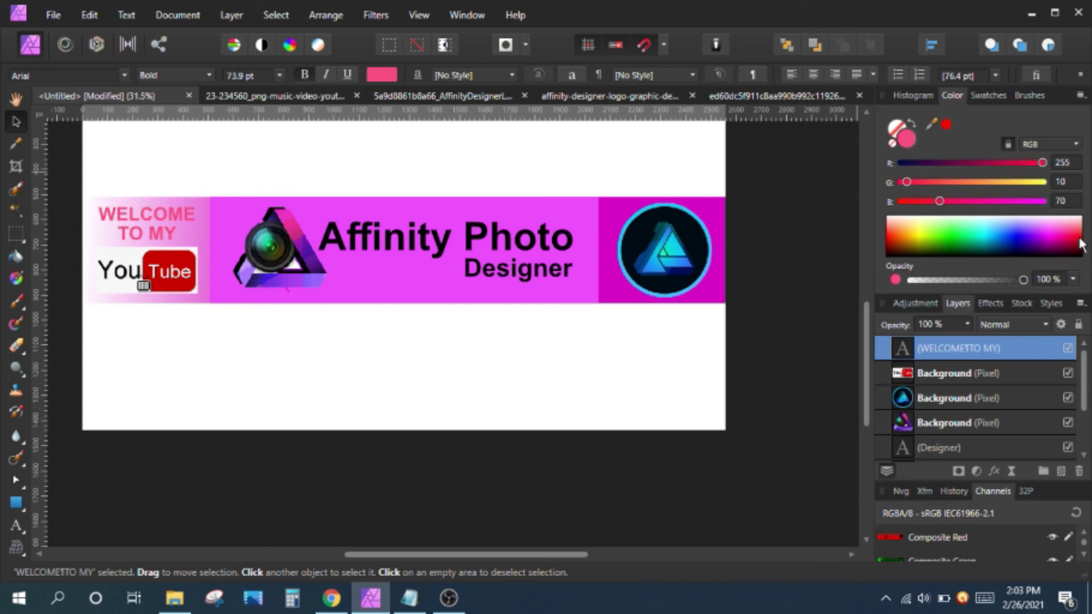
{"action": "left_click_drag", "start_coordinate": [1084, 248], "coordinate": [1080, 243]}
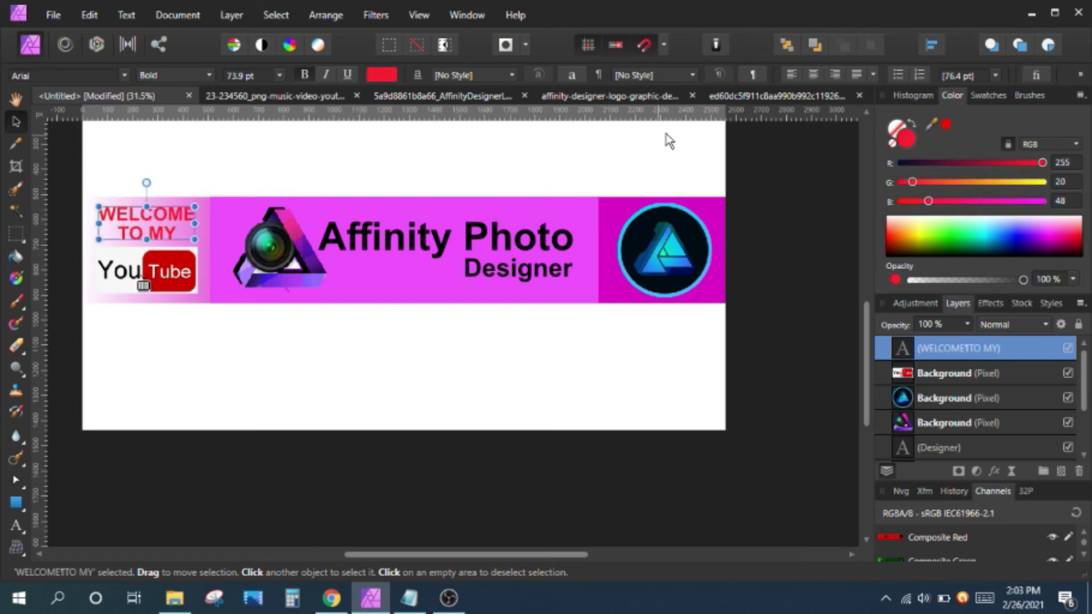
{"action": "left_click", "coordinate": [990, 303]}
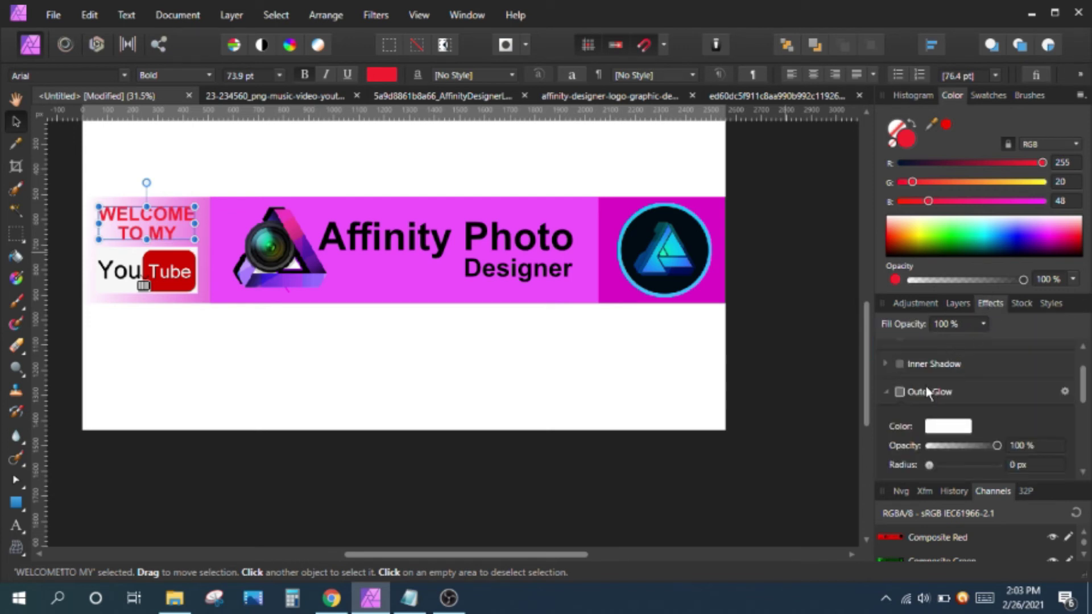
Add an outline of about 4 px to the WELCOME TO MY text
{"action": "scroll", "coordinate": [896, 390], "scroll_direction": "up", "scroll_amount": 2}
{"action": "scroll", "coordinate": [896, 387], "scroll_direction": "down", "scroll_amount": 3}
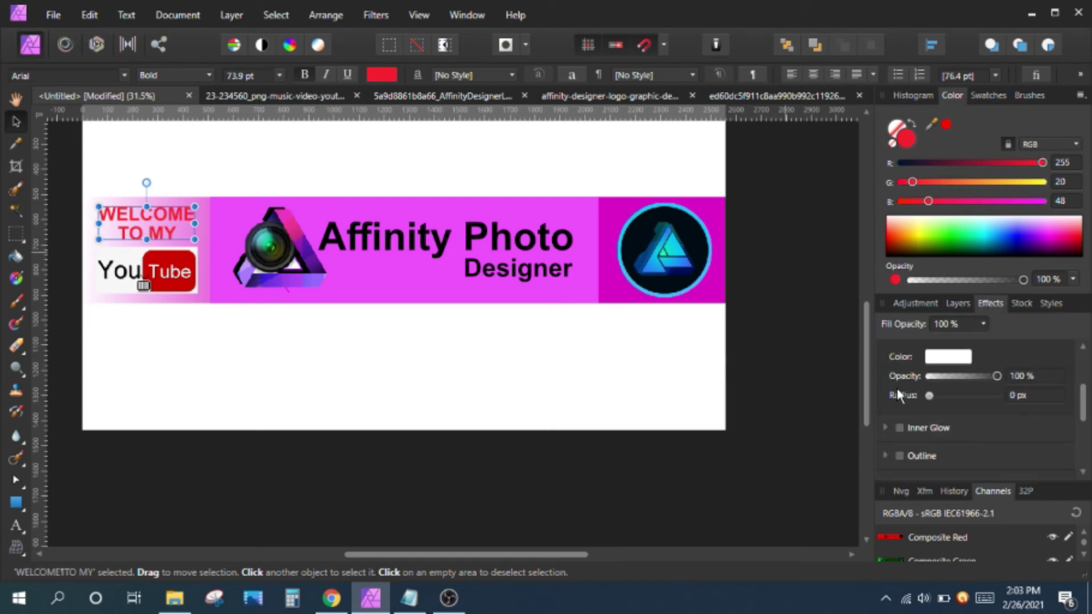
{"action": "scroll", "coordinate": [897, 388], "scroll_direction": "down", "scroll_amount": 2}
{"action": "scroll", "coordinate": [944, 418], "scroll_direction": "down", "scroll_amount": 2}
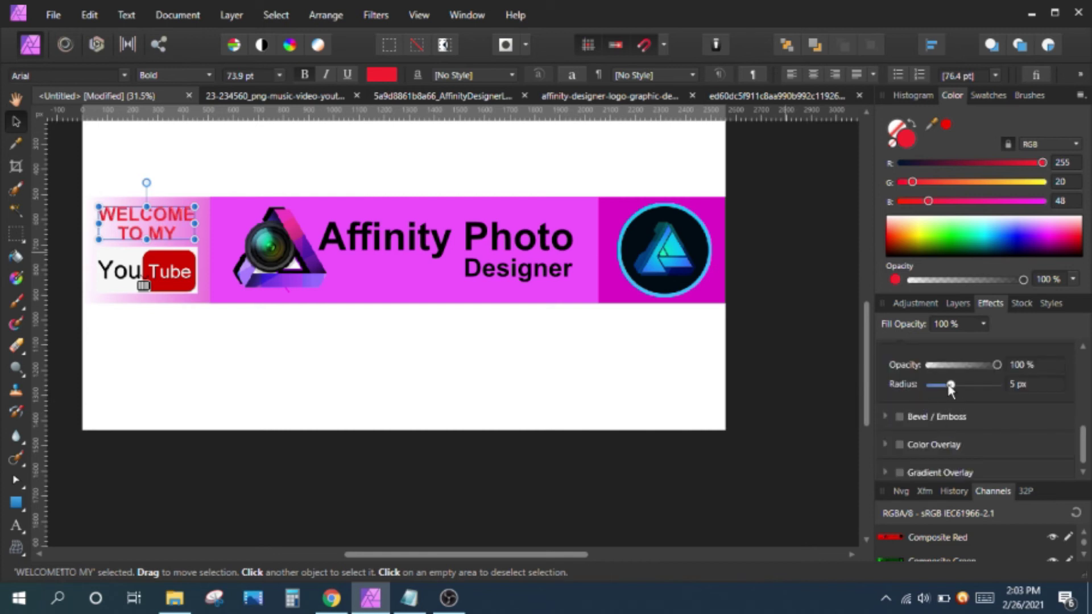
{"action": "left_click_drag", "start_coordinate": [950, 388], "coordinate": [1024, 387]}
{"action": "scroll", "coordinate": [1012, 377], "scroll_direction": "up", "scroll_amount": 2}
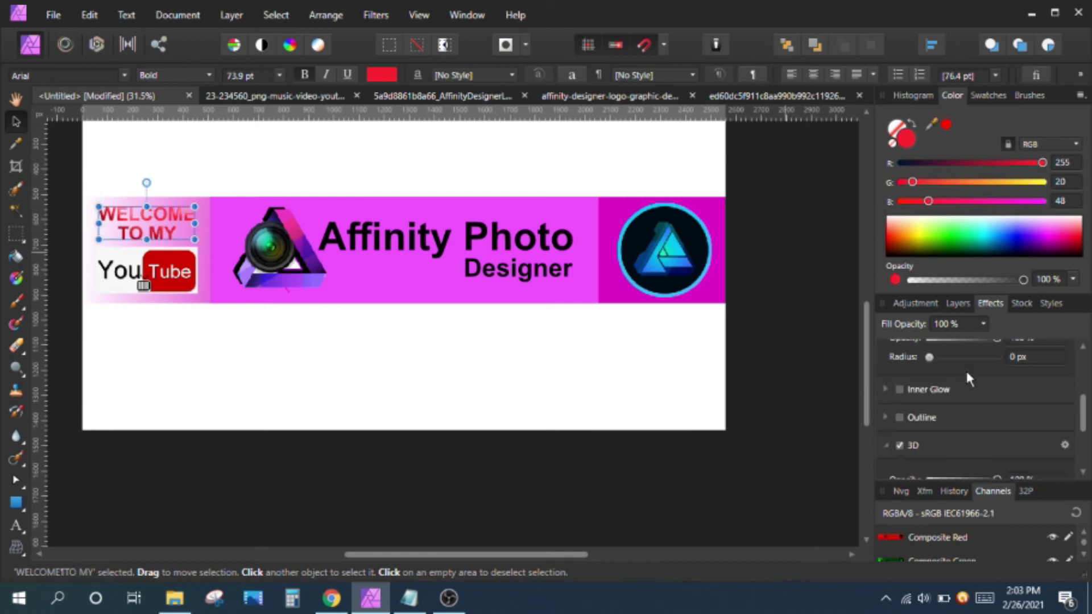
{"action": "left_click", "coordinate": [899, 418]}
{"action": "left_click_drag", "start_coordinate": [936, 414], "coordinate": [950, 423]}
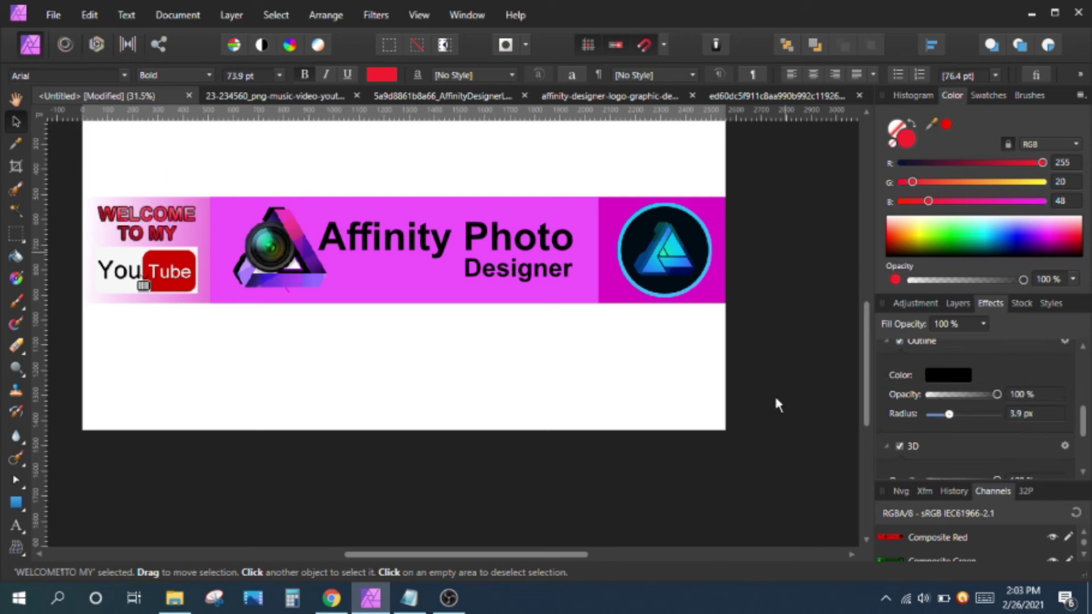
Give the YouTube logo an outline as well, then deselect
{"action": "left_click", "coordinate": [192, 289]}
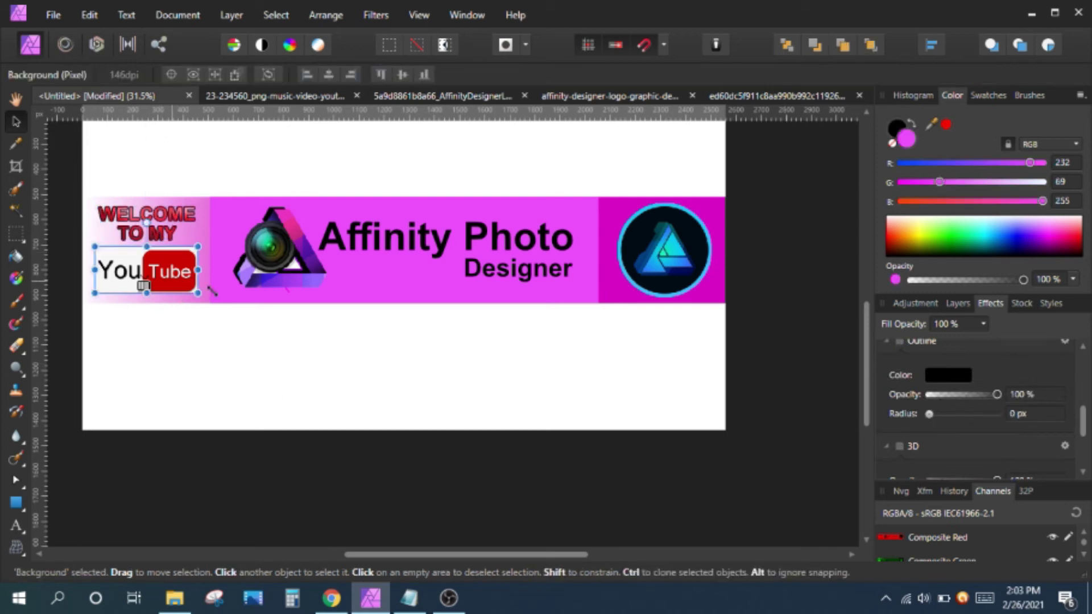
{"action": "left_click", "coordinate": [902, 343]}
{"action": "left_click_drag", "start_coordinate": [929, 420], "coordinate": [950, 424]}
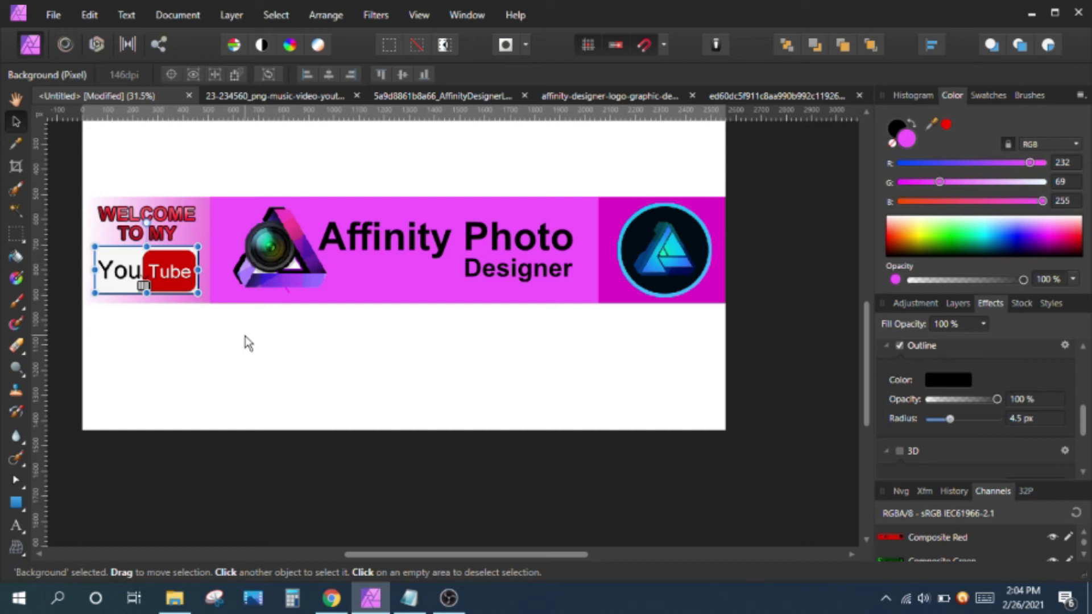
{"action": "left_click", "coordinate": [285, 345]}
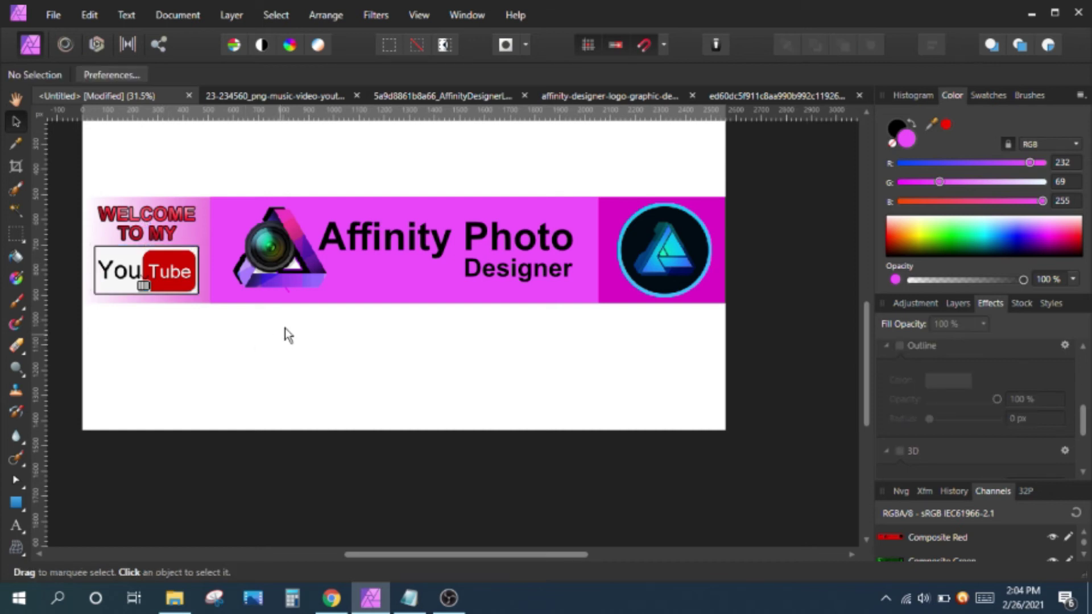
Give the circular Affinity logo a 100 px outer glow
{"action": "left_click", "coordinate": [643, 264]}
{"action": "scroll", "coordinate": [967, 364], "scroll_direction": "up", "scroll_amount": 3}
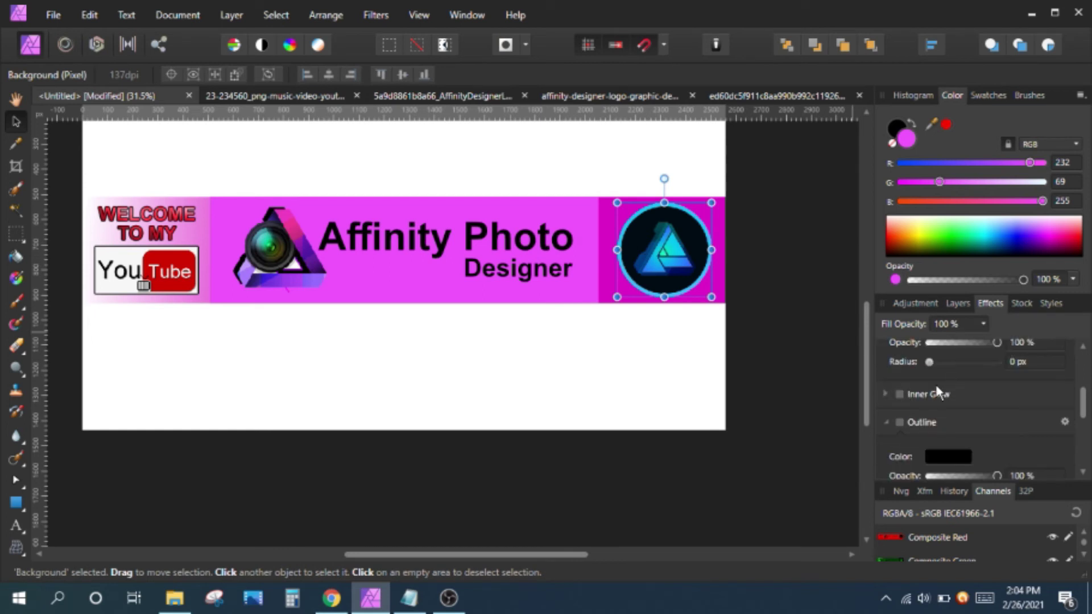
{"action": "scroll", "coordinate": [944, 387], "scroll_direction": "up", "scroll_amount": 3}
{"action": "left_click", "coordinate": [899, 401]}
{"action": "scroll", "coordinate": [964, 364], "scroll_direction": "down", "scroll_amount": 1}
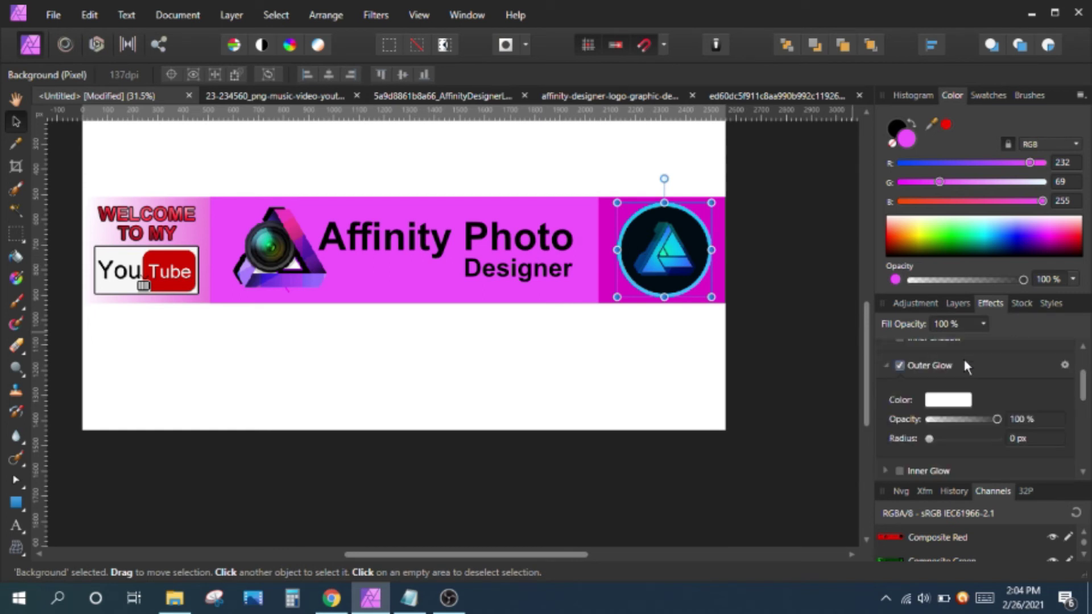
{"action": "left_click_drag", "start_coordinate": [931, 443], "coordinate": [1018, 447]}
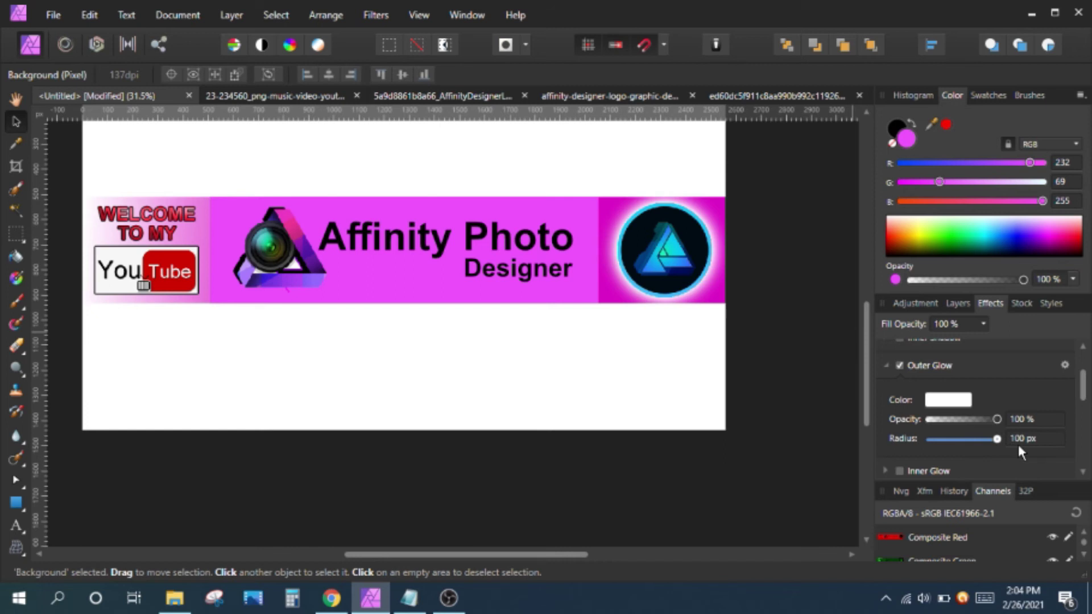
Apply 100 px outer glows to the Affinity Photo and Designer text
{"action": "left_click", "coordinate": [444, 244]}
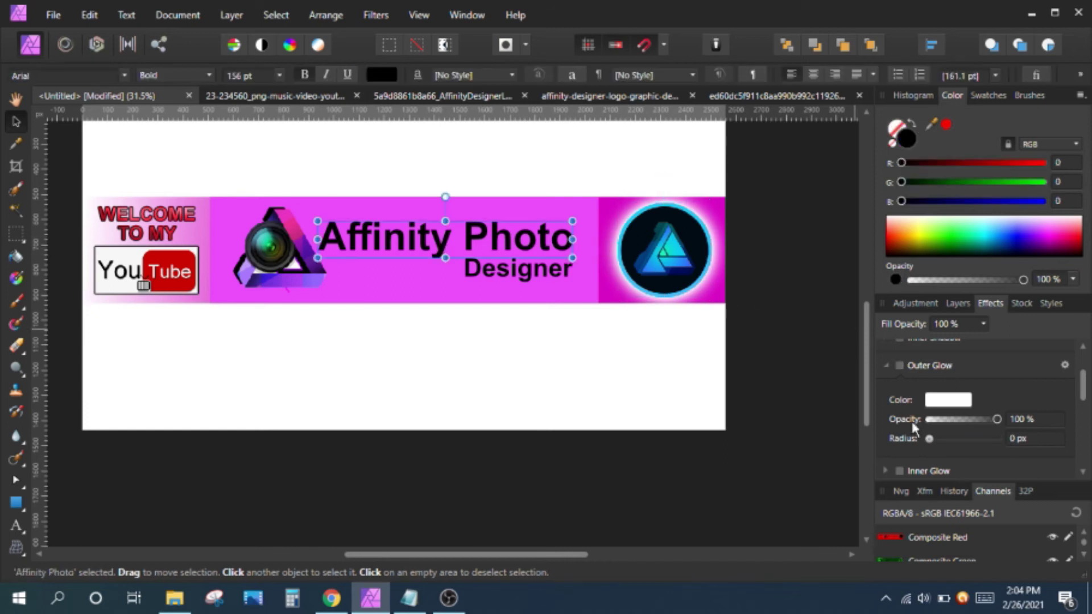
{"action": "left_click_drag", "start_coordinate": [930, 444], "coordinate": [1012, 439]}
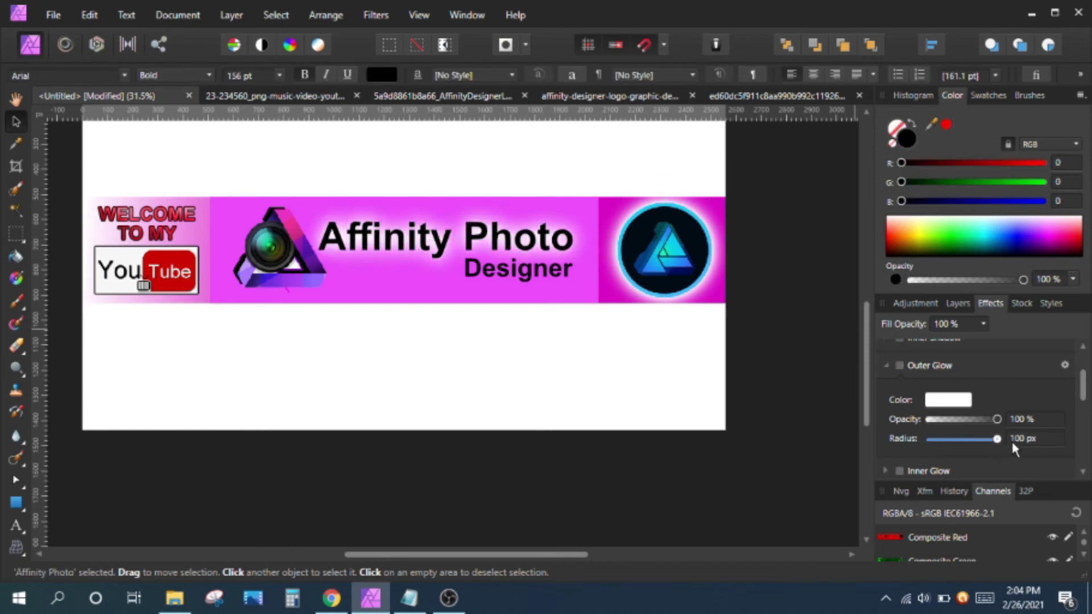
{"action": "left_click", "coordinate": [551, 277]}
{"action": "left_click_drag", "start_coordinate": [931, 439], "coordinate": [1002, 442]}
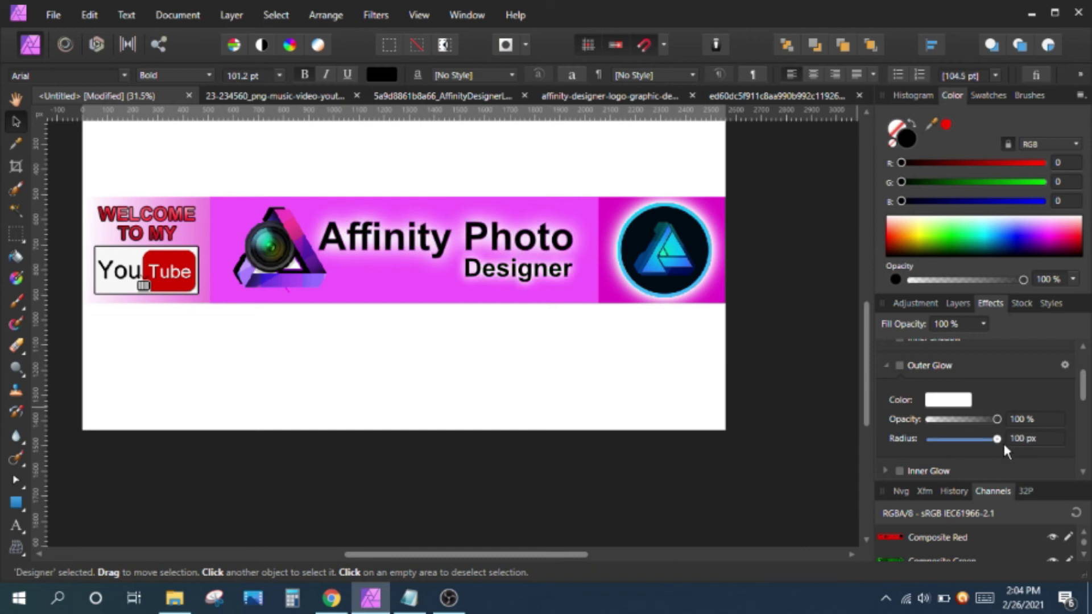
{"action": "scroll", "coordinate": [938, 420], "scroll_direction": "down", "scroll_amount": 2}
{"action": "scroll", "coordinate": [922, 420], "scroll_direction": "down", "scroll_amount": 2}
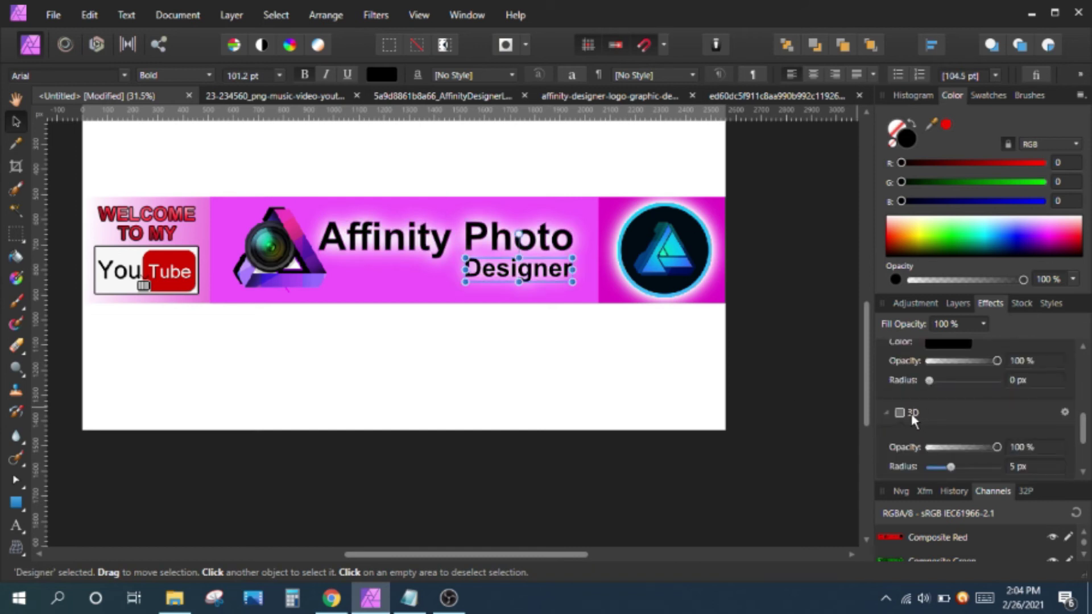
{"action": "scroll", "coordinate": [919, 435], "scroll_direction": "down", "scroll_amount": 1}
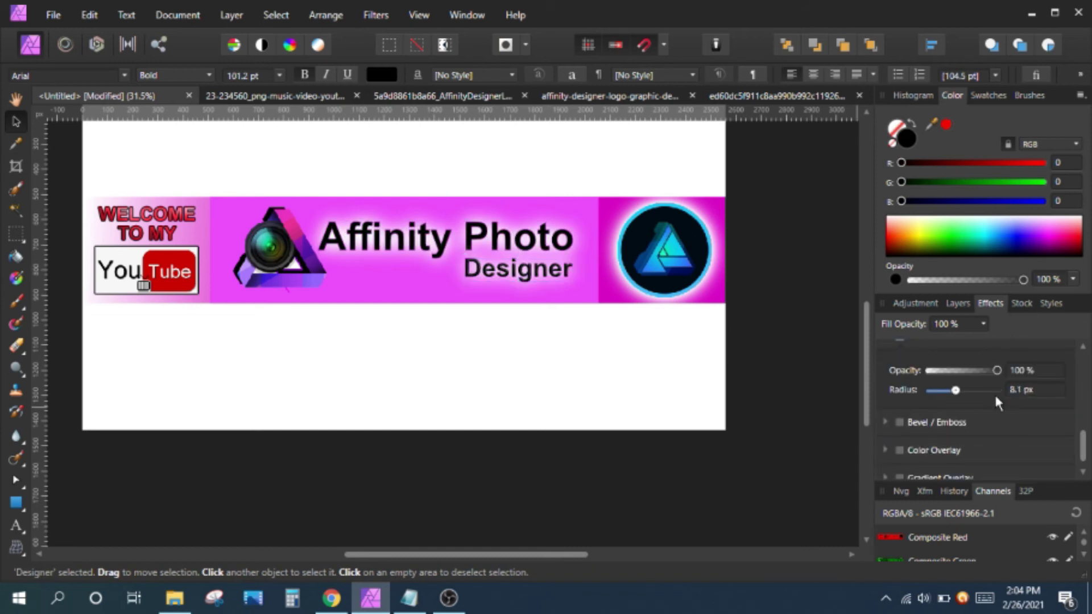
Reselect the Affinity Photo text, then select the camera logo image
{"action": "left_click", "coordinate": [563, 242]}
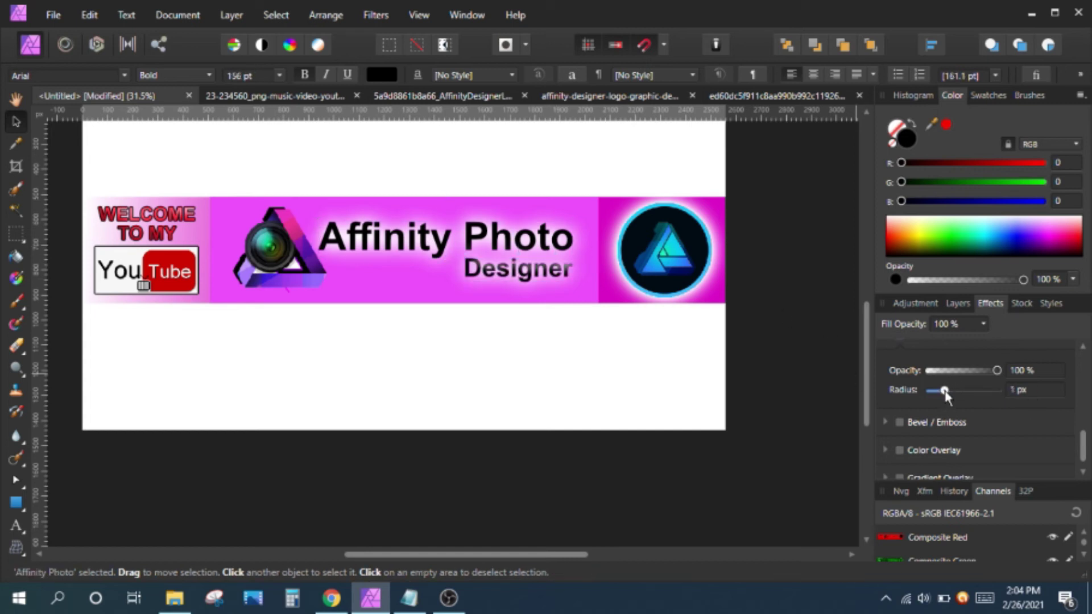
{"action": "left_click", "coordinate": [442, 196]}
{"action": "scroll", "coordinate": [960, 403], "scroll_direction": "up", "scroll_amount": 5}
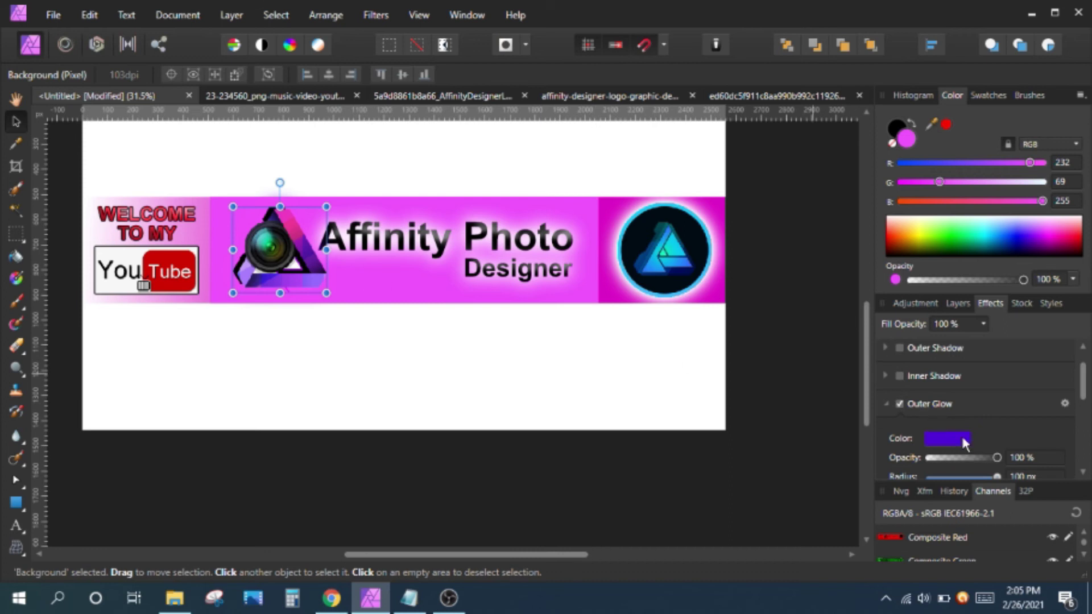
{"action": "scroll", "coordinate": [967, 439], "scroll_direction": "down", "scroll_amount": 2}
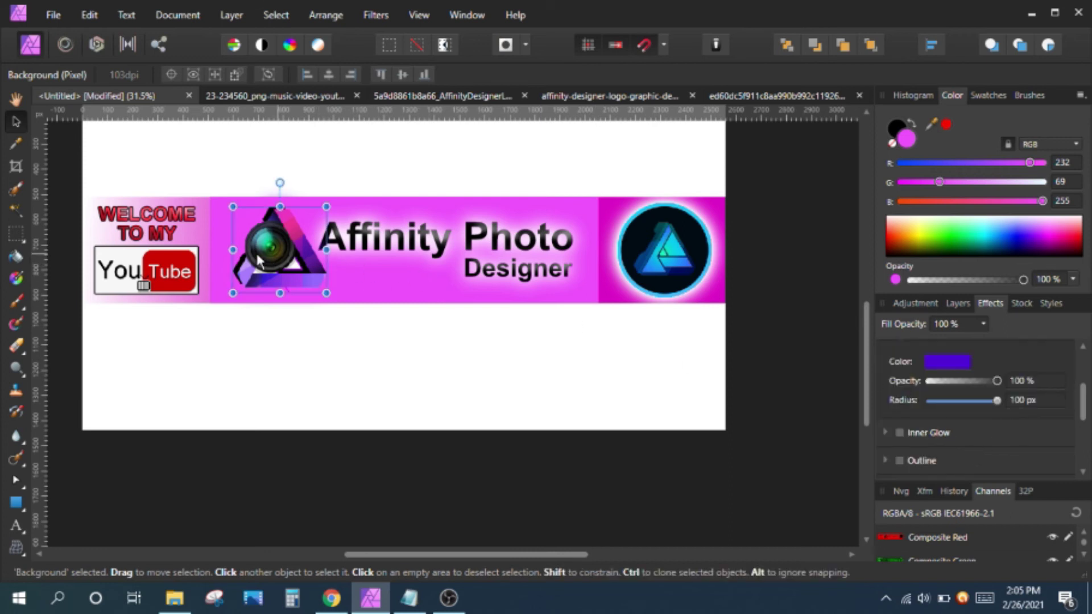
{"action": "scroll", "coordinate": [281, 258], "scroll_direction": "up", "scroll_amount": 2}
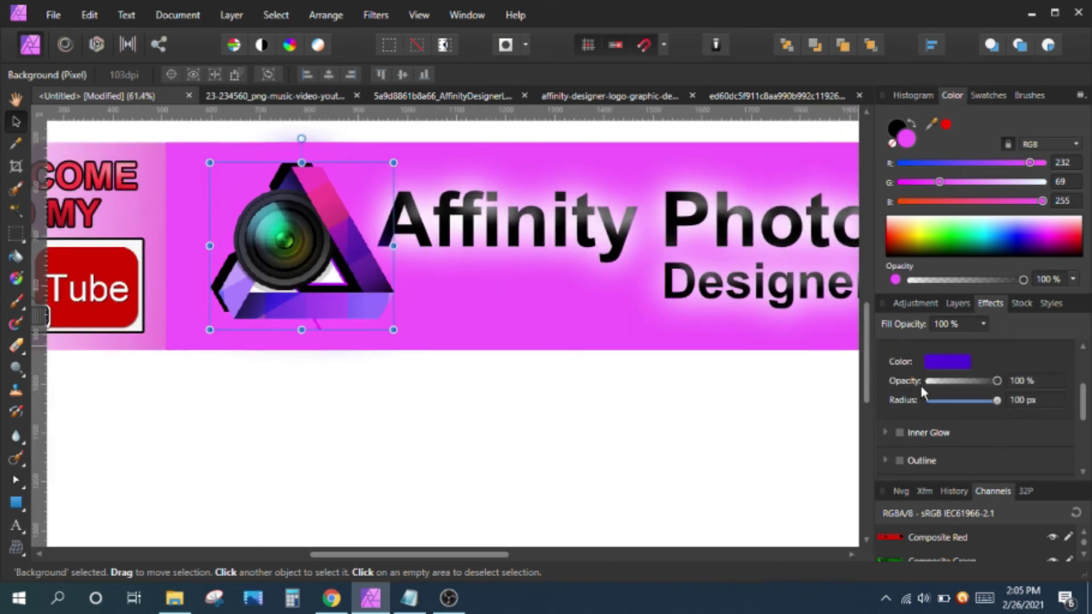
{"action": "scroll", "coordinate": [920, 386], "scroll_direction": "up", "scroll_amount": 2}
{"action": "scroll", "coordinate": [904, 387], "scroll_direction": "down", "scroll_amount": 1}
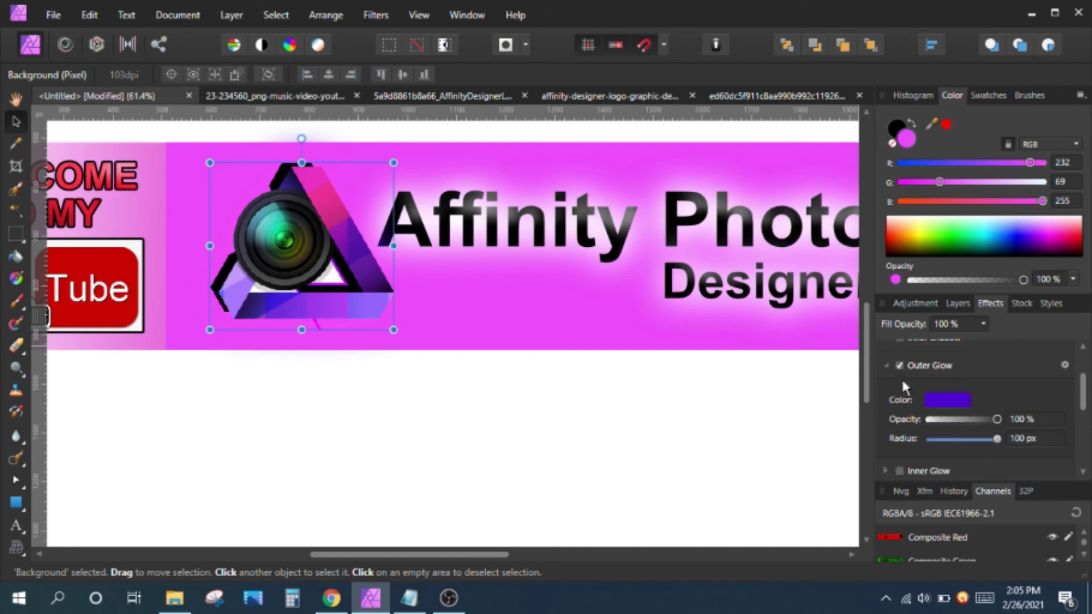
{"action": "scroll", "coordinate": [904, 387], "scroll_direction": "down", "scroll_amount": 2}
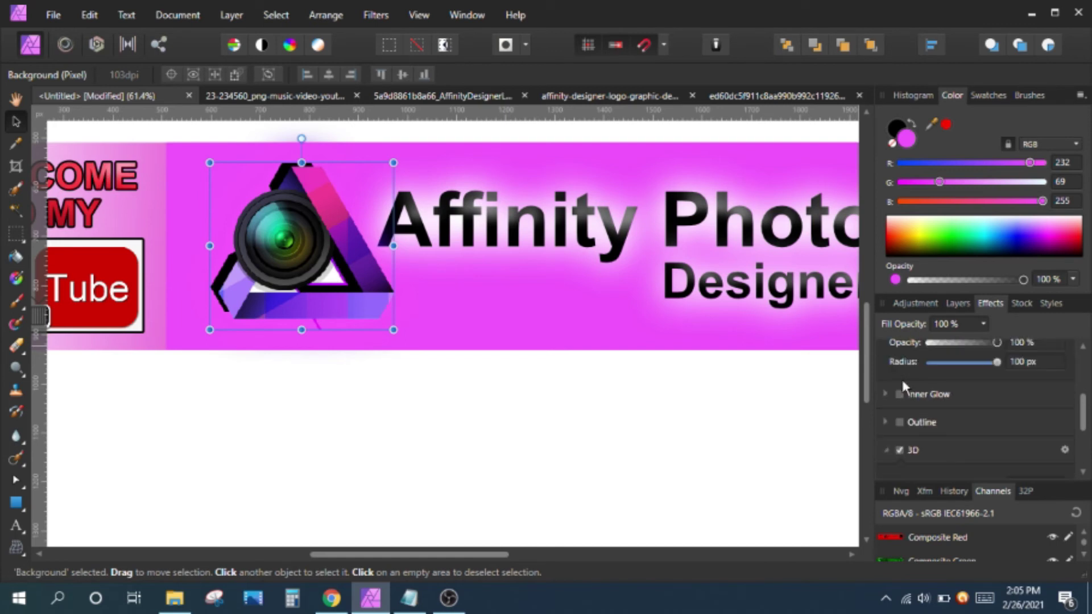
Give the camera logo a thick black outline and collapse the glow settings
{"action": "left_click", "coordinate": [899, 422]}
{"action": "left_click_drag", "start_coordinate": [936, 422], "coordinate": [961, 420]}
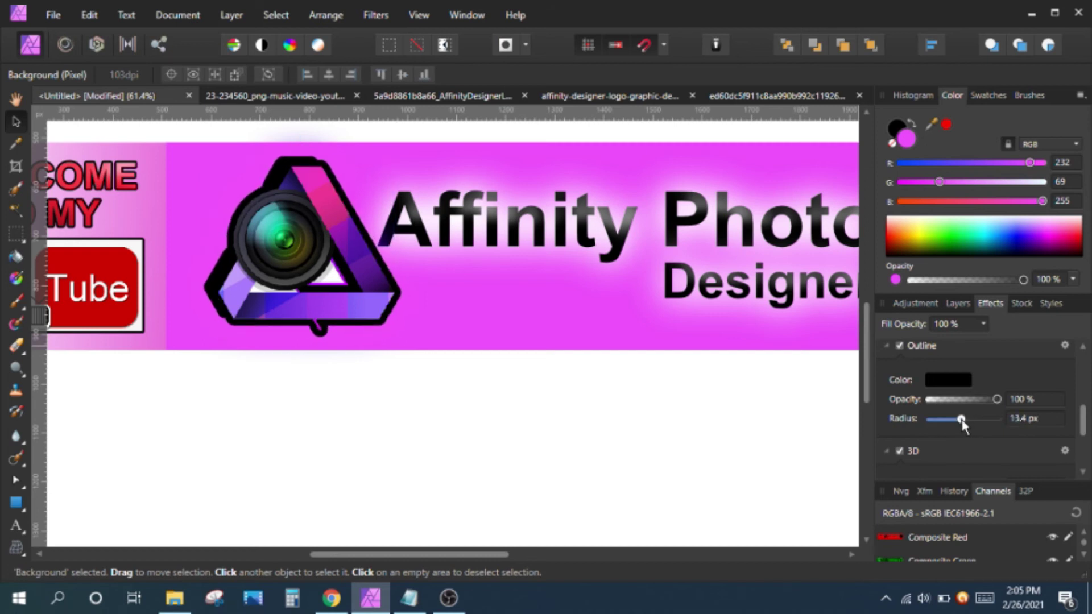
{"action": "scroll", "coordinate": [602, 372], "scroll_direction": "down", "scroll_amount": 1}
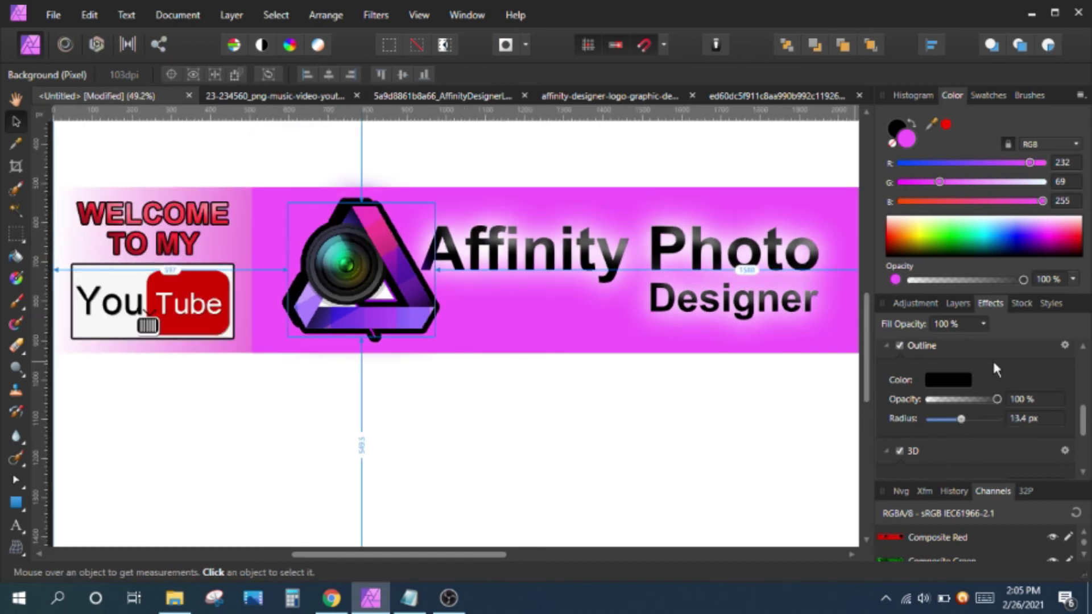
{"action": "scroll", "coordinate": [992, 358], "scroll_direction": "up", "scroll_amount": 1}
{"action": "scroll", "coordinate": [961, 381], "scroll_direction": "up", "scroll_amount": 3}
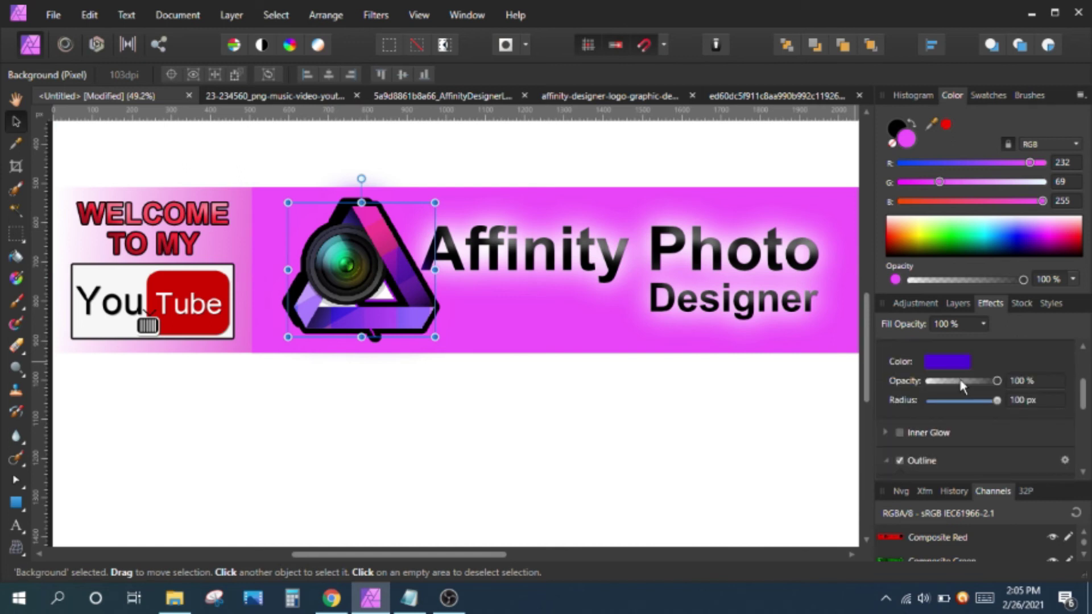
{"action": "scroll", "coordinate": [961, 382], "scroll_direction": "up", "scroll_amount": 2}
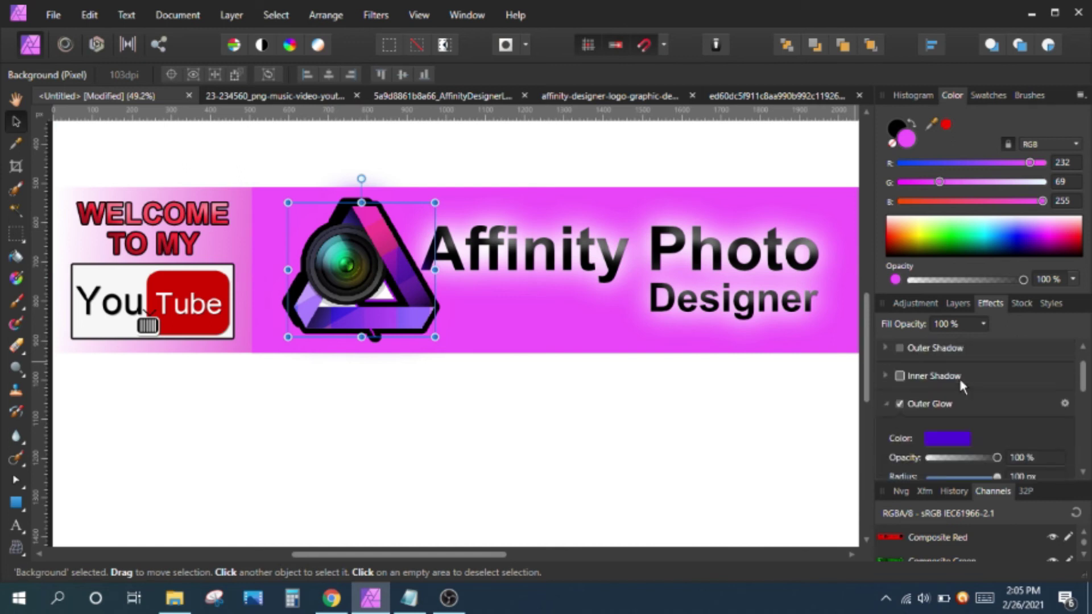
{"action": "left_click", "coordinate": [885, 405]}
Zoom out to the whole banner and strengthen the camera logo's 3D effect
{"action": "key", "text": "ctrl+minus"}
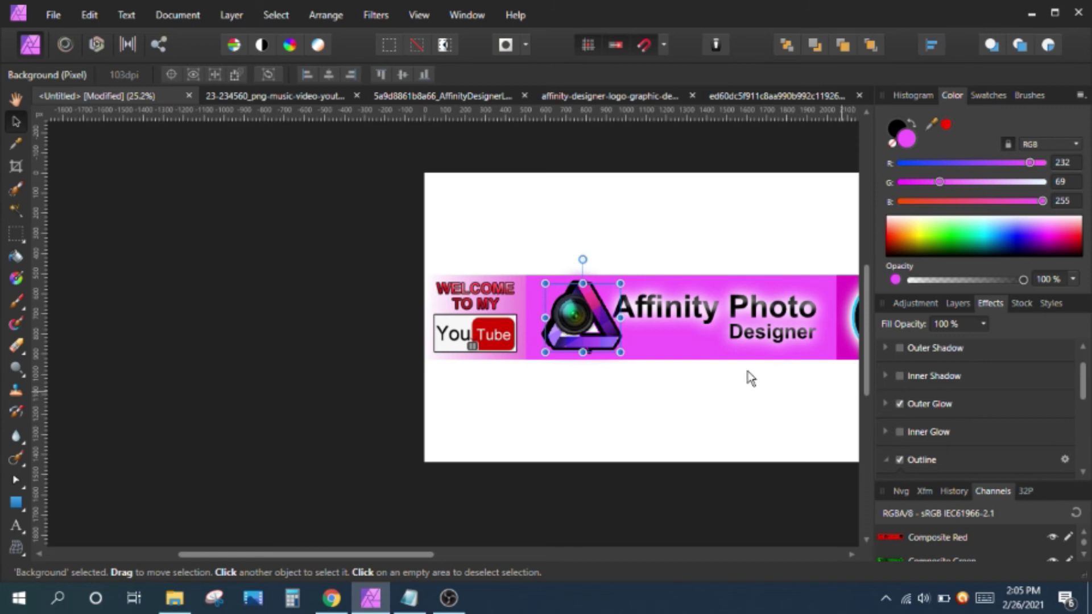
{"action": "left_click_drag", "start_coordinate": [748, 378], "coordinate": [433, 300]}
{"action": "left_click", "coordinate": [464, 326]}
{"action": "scroll", "coordinate": [461, 319], "scroll_direction": "up", "scroll_amount": 2}
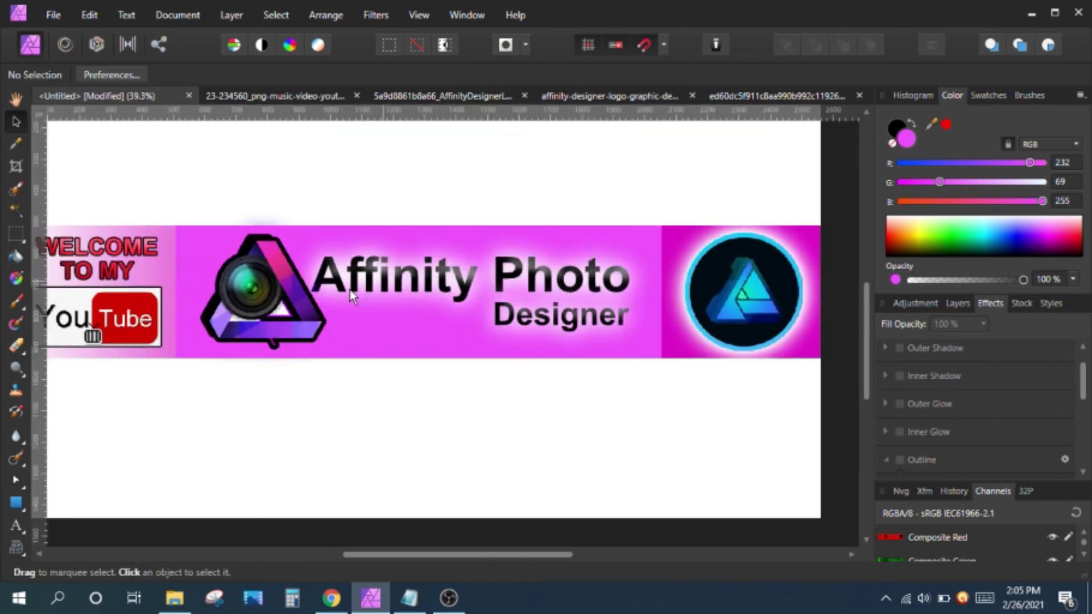
{"action": "left_click", "coordinate": [279, 310]}
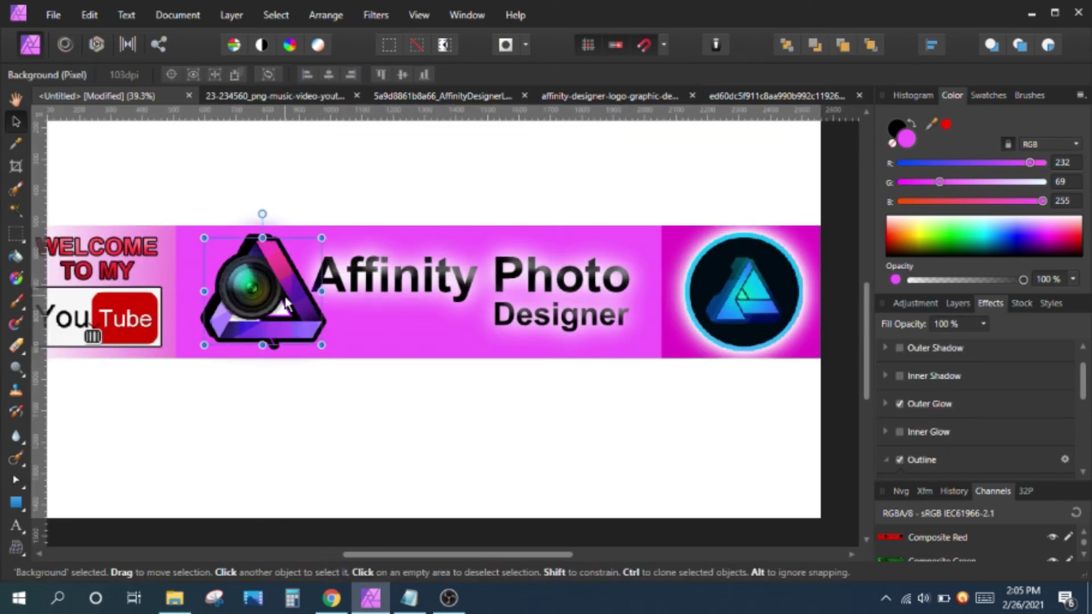
{"action": "scroll", "coordinate": [948, 394], "scroll_direction": "down", "scroll_amount": 1}
{"action": "scroll", "coordinate": [946, 386], "scroll_direction": "down", "scroll_amount": 2}
{"action": "scroll", "coordinate": [937, 395], "scroll_direction": "down", "scroll_amount": 2}
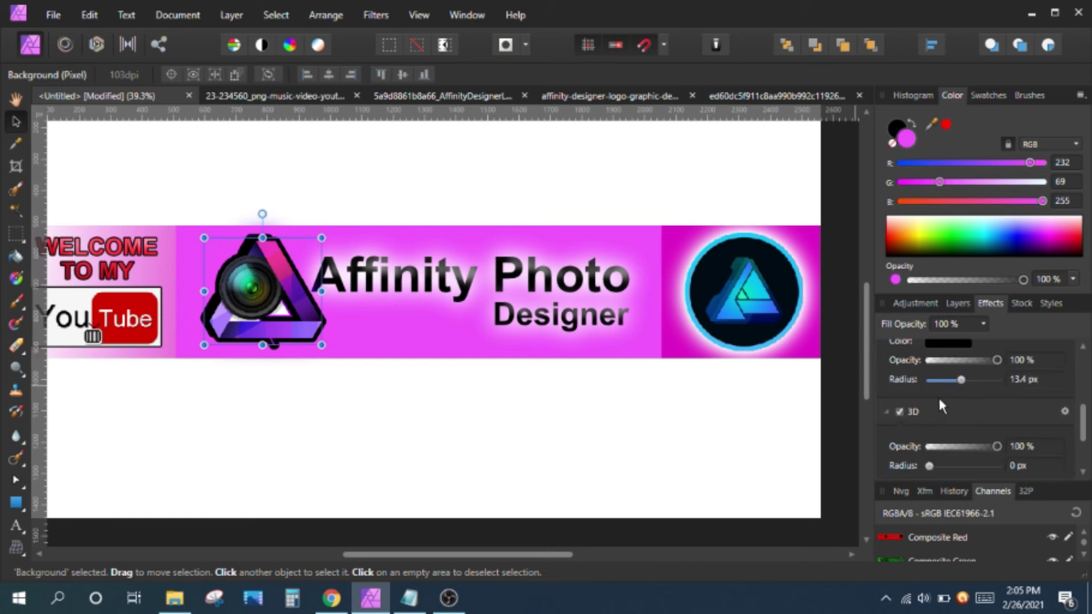
{"action": "left_click_drag", "start_coordinate": [933, 428], "coordinate": [1003, 425]}
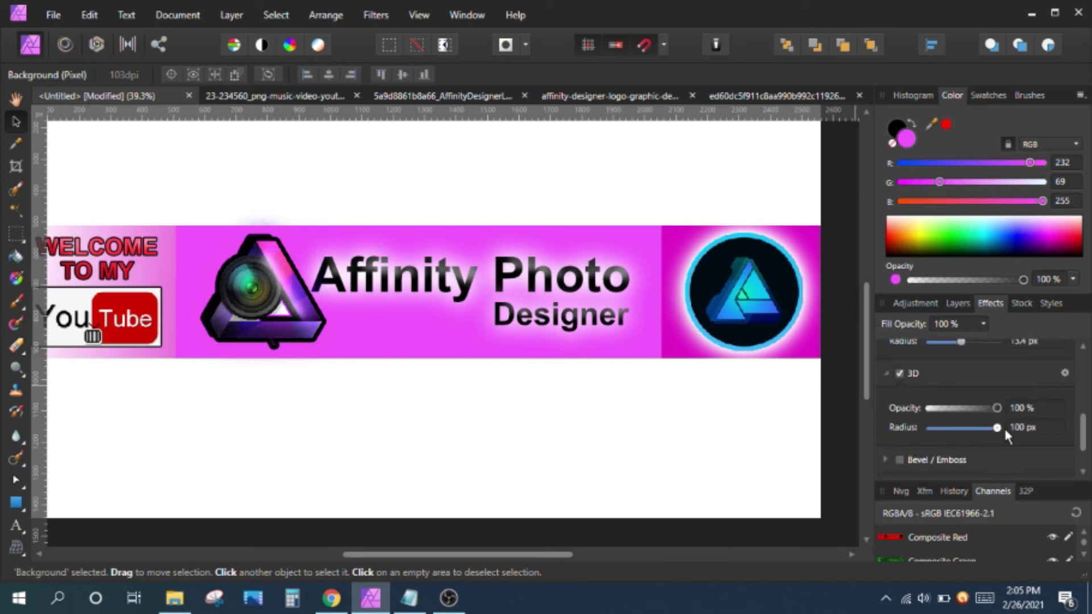
Nudge the Designer text, then shrink the circular logo slightly and shift it up-left
{"action": "left_click", "coordinate": [558, 325]}
{"action": "left_click_drag", "start_coordinate": [557, 325], "coordinate": [554, 324]}
{"action": "scroll", "coordinate": [429, 349], "scroll_direction": "down", "scroll_amount": 2}
{"action": "left_click", "coordinate": [429, 344]}
{"action": "left_click", "coordinate": [628, 323]}
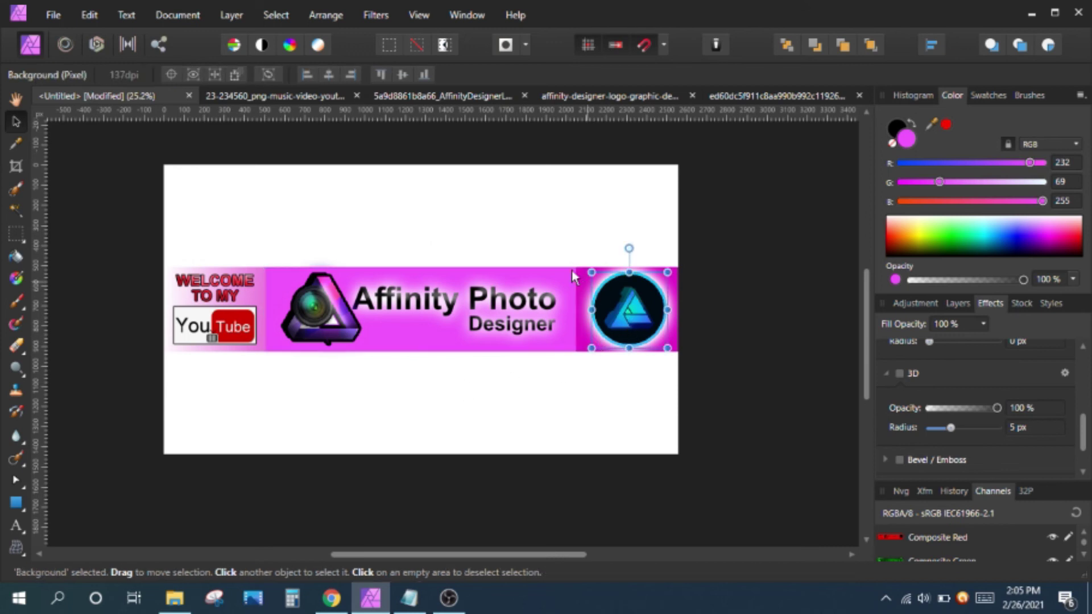
{"action": "left_click_drag", "start_coordinate": [592, 276], "coordinate": [595, 276]}
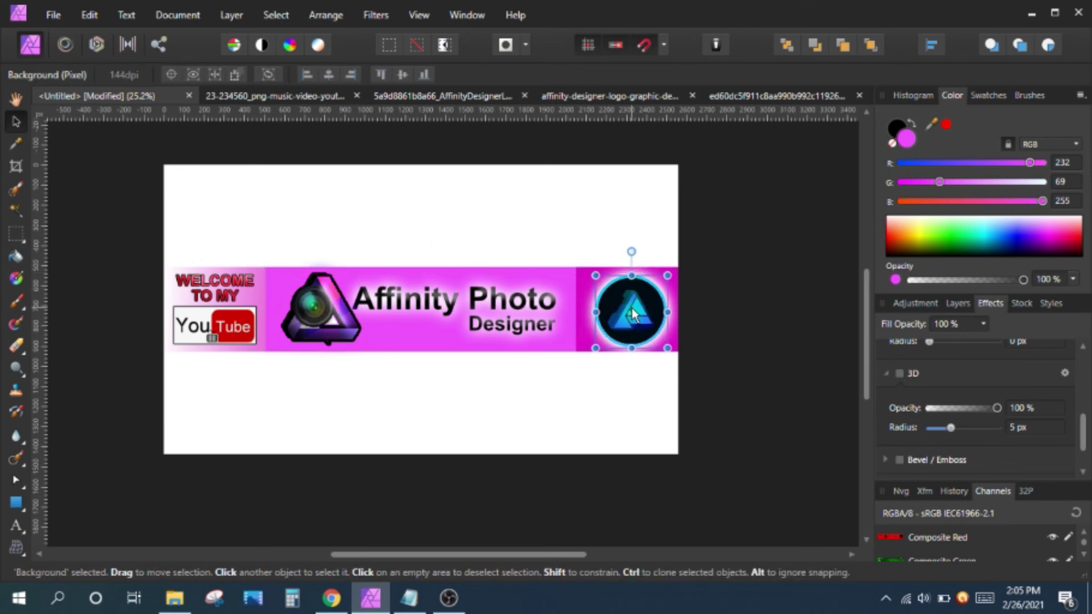
{"action": "left_click_drag", "start_coordinate": [634, 313], "coordinate": [629, 310]}
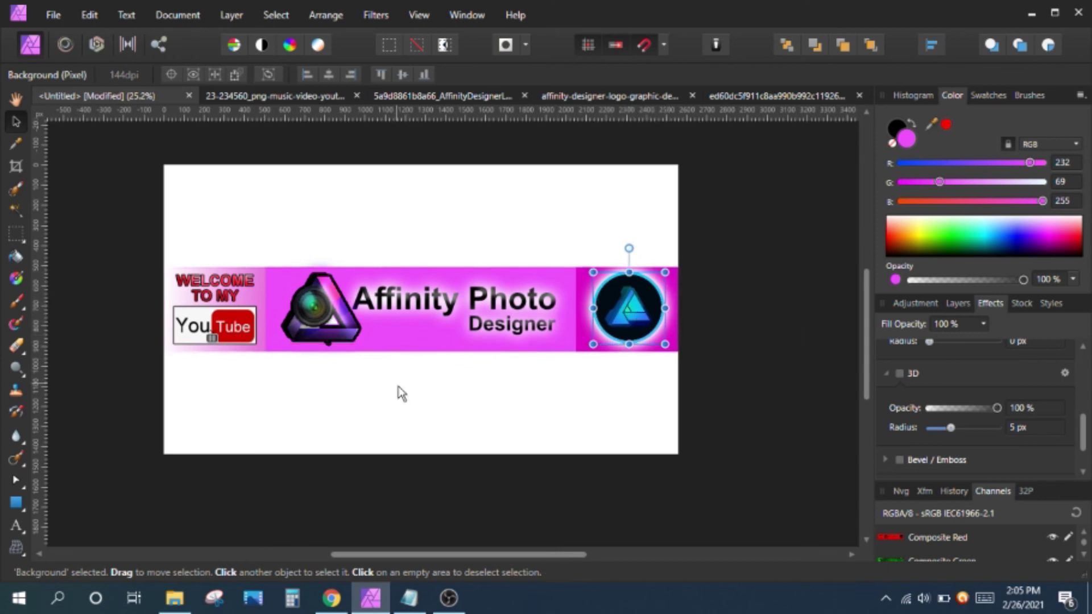
Hide the pink middle strip Pixel layer in the Layers panel, then deselect
{"action": "left_click", "coordinate": [411, 332]}
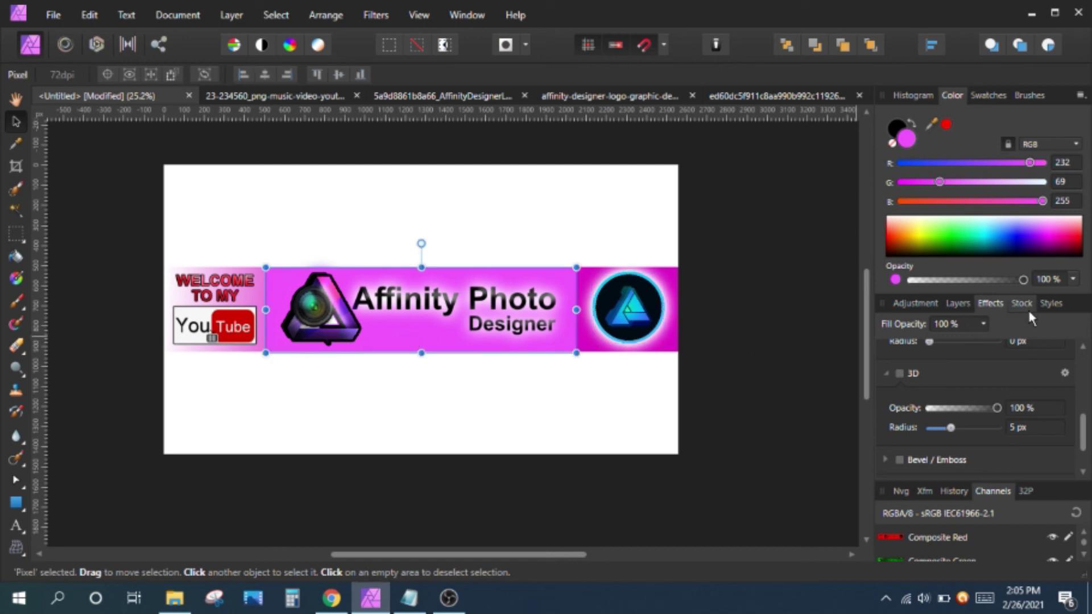
{"action": "left_click", "coordinate": [957, 303]}
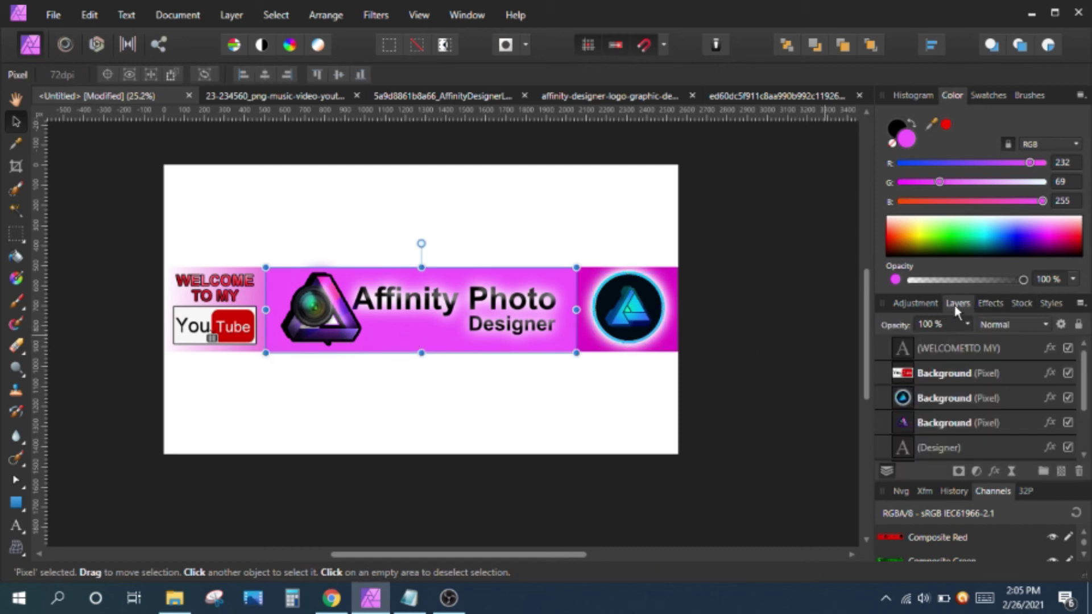
{"action": "scroll", "coordinate": [955, 387], "scroll_direction": "down", "scroll_amount": 3}
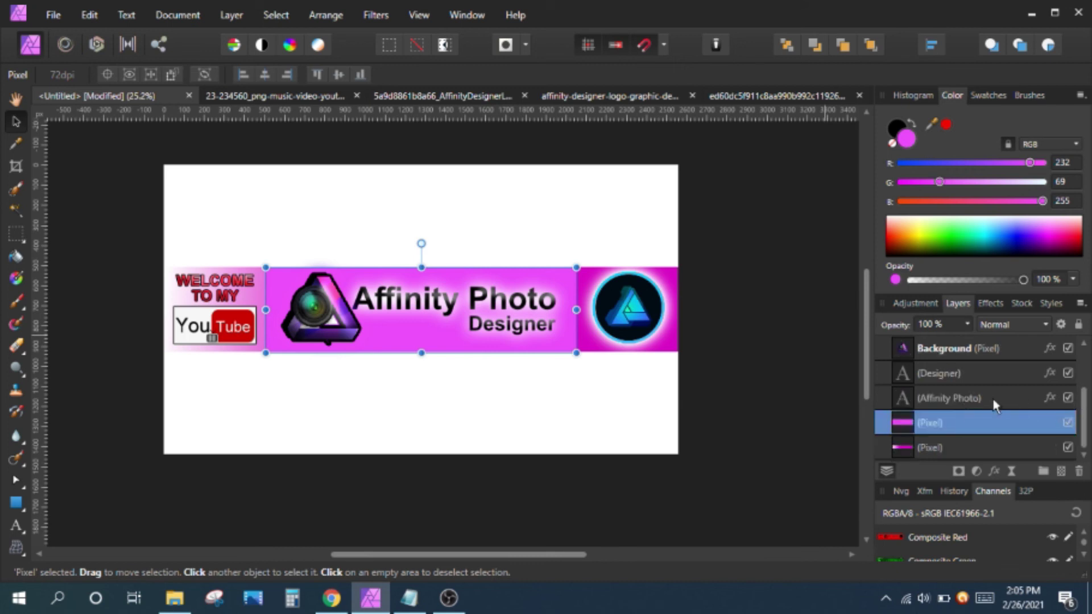
{"action": "left_click", "coordinate": [1068, 424]}
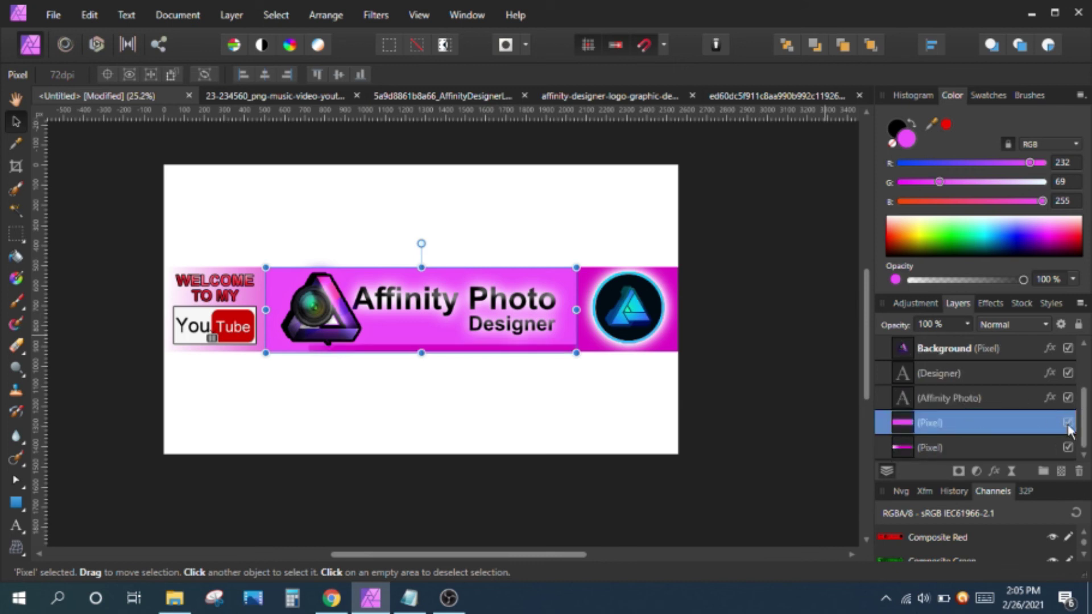
{"action": "left_click", "coordinate": [497, 433]}
{"action": "scroll", "coordinate": [420, 358], "scroll_direction": "up", "scroll_amount": 2}
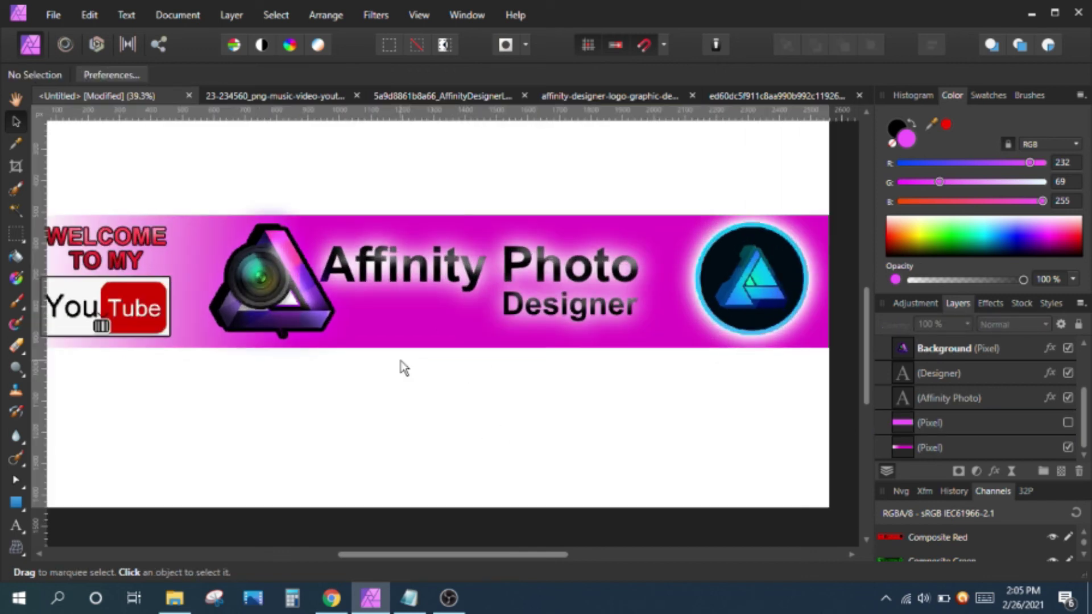
{"action": "scroll", "coordinate": [400, 366], "scroll_direction": "down", "scroll_amount": 1}
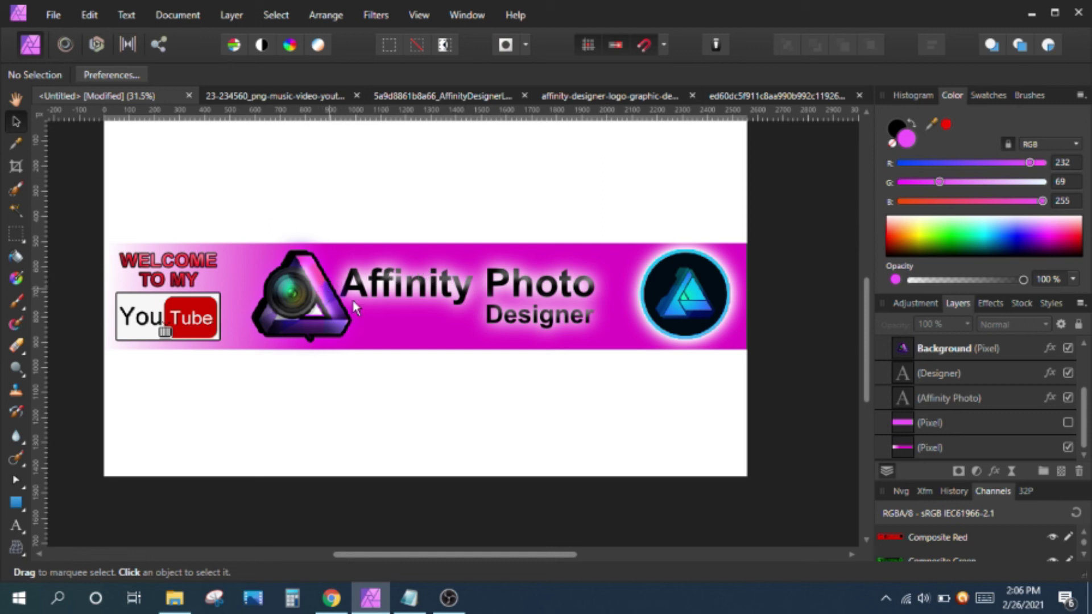
{"action": "scroll", "coordinate": [384, 304], "scroll_direction": "up", "scroll_amount": 1}
{"action": "scroll", "coordinate": [383, 298], "scroll_direction": "down", "scroll_amount": 2}
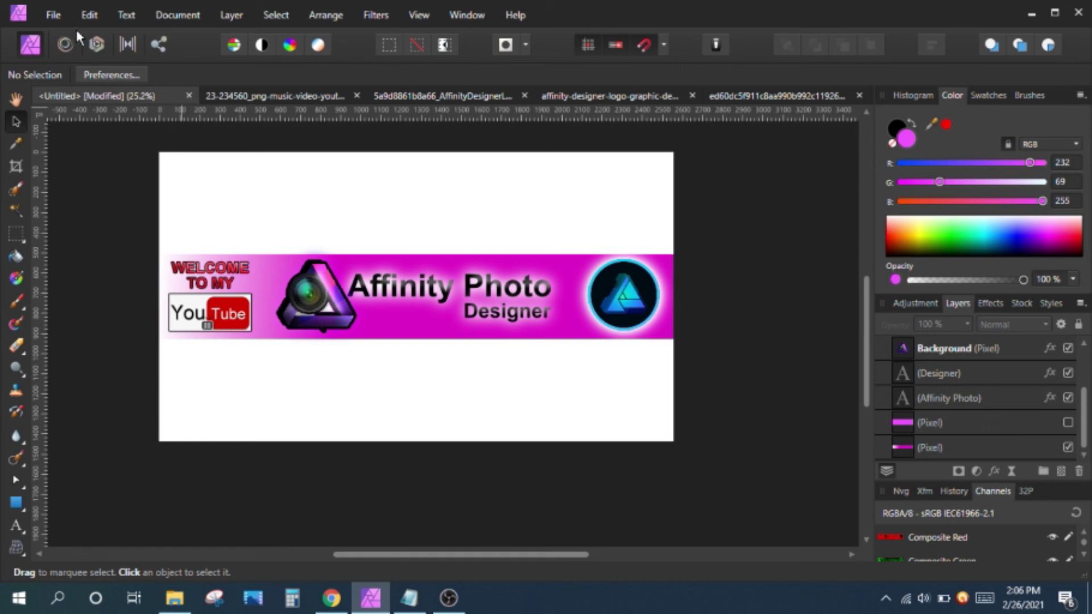
Export the banner as a Best-quality JPEG named SAMPLE YT BANNER on the Desktop
{"action": "left_click", "coordinate": [53, 15]}
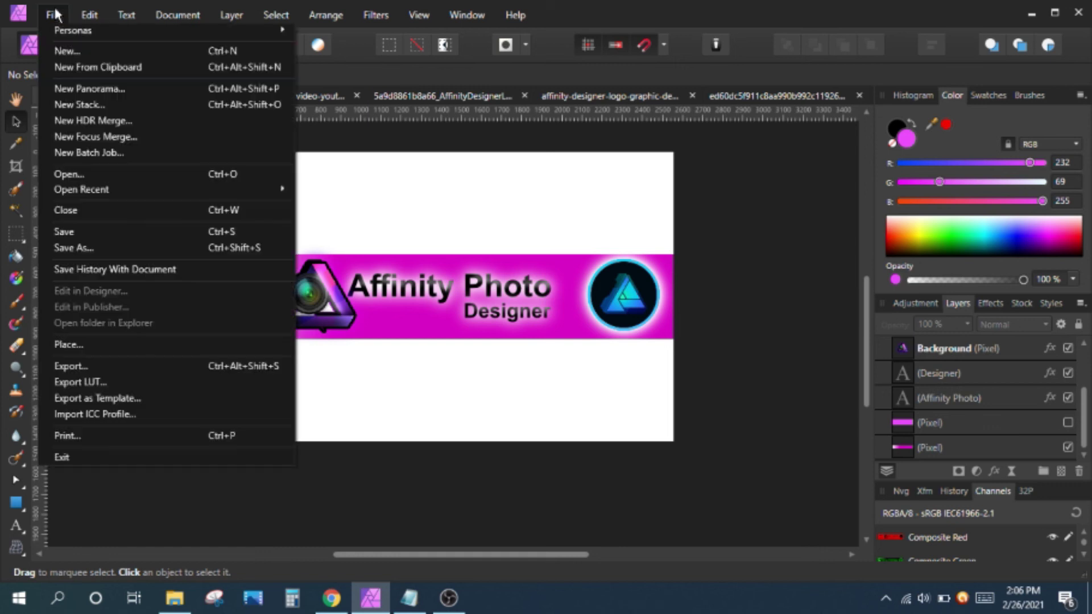
{"action": "left_click", "coordinate": [98, 367]}
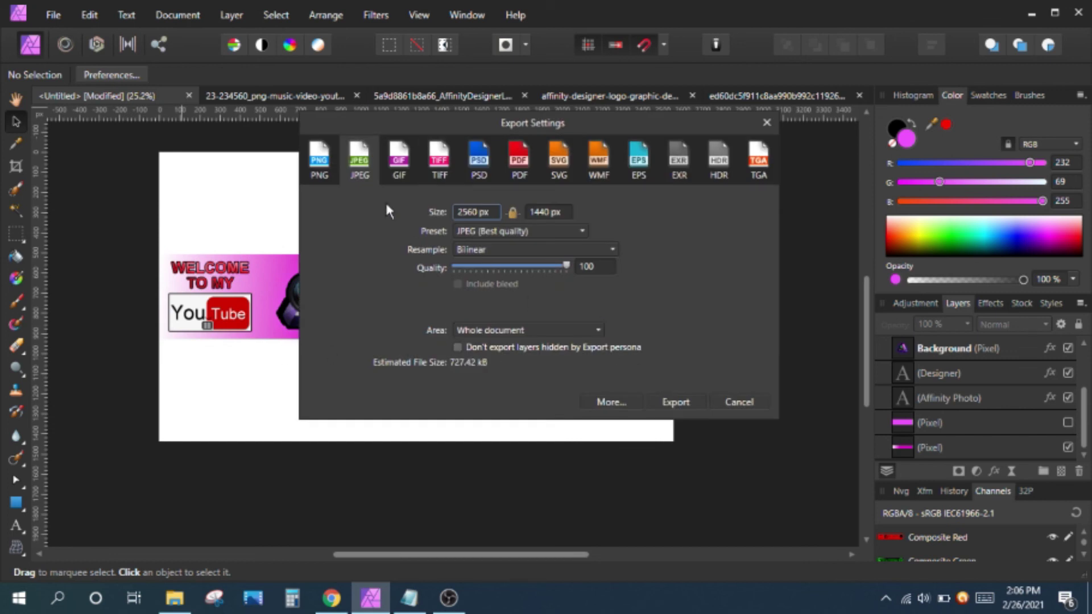
{"action": "left_click", "coordinate": [675, 402]}
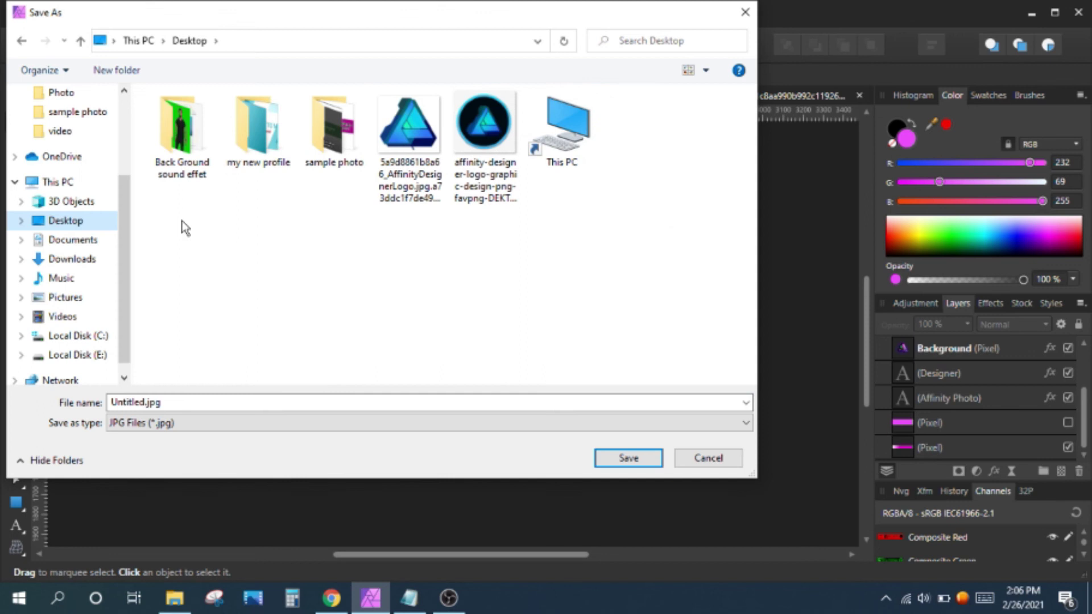
{"action": "key", "text": "BackSpace"}
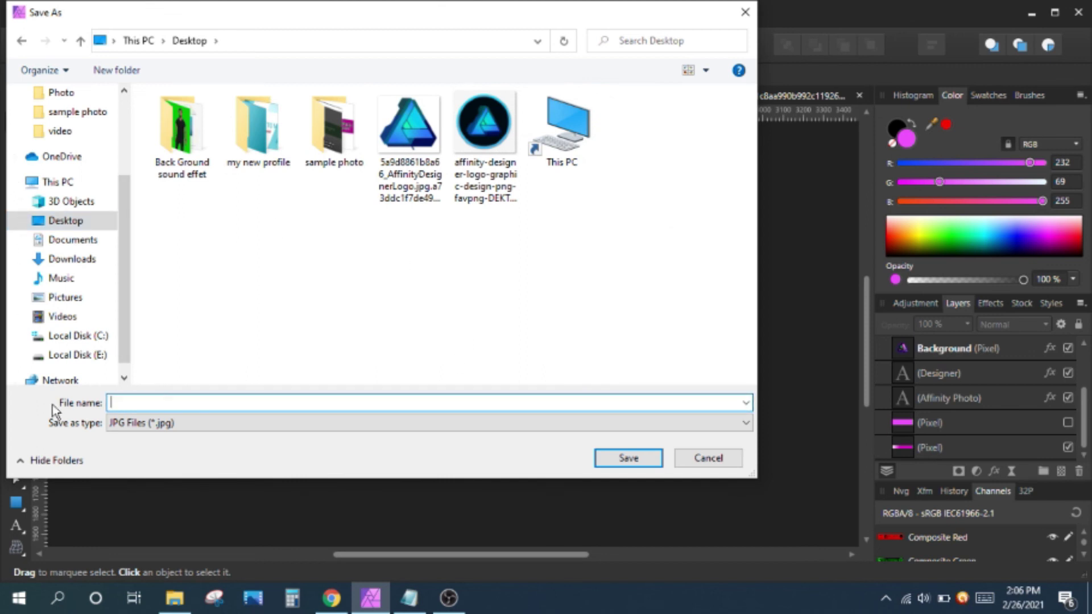
{"action": "type", "text": "sAM"}
{"action": "key", "text": "BackSpace"}
{"action": "key", "text": "BackSpace"}
{"action": "key", "text": "BackSpace"}
{"action": "type", "text": "SAMPLE yt"}
{"action": "key", "text": "BackSpace"}
{"action": "key", "text": "BackSpace"}
{"action": "type", "text": "YT BANNER"}
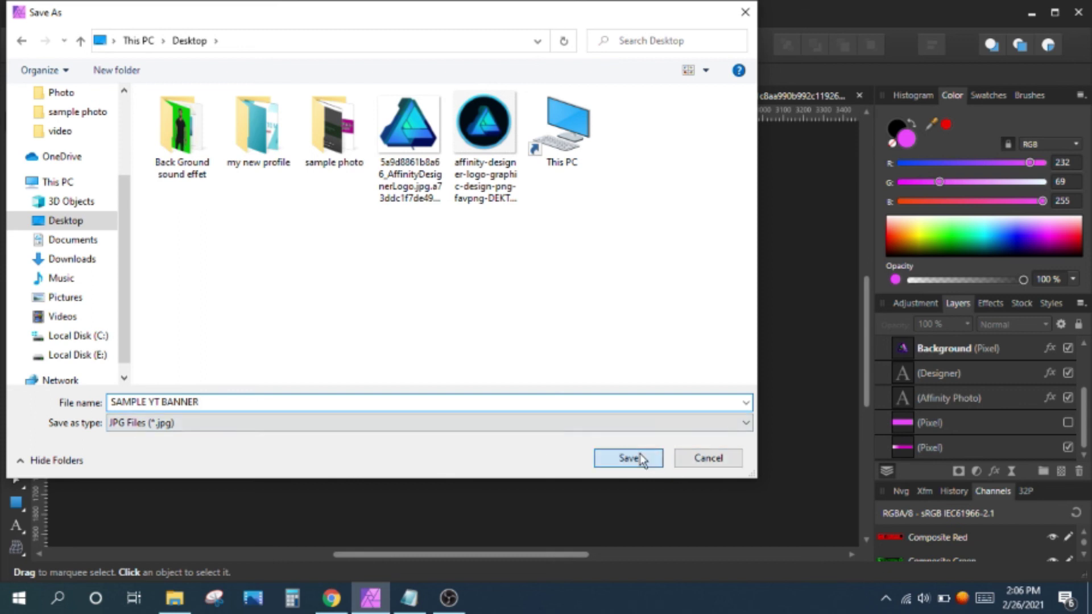
{"action": "left_click", "coordinate": [640, 456]}
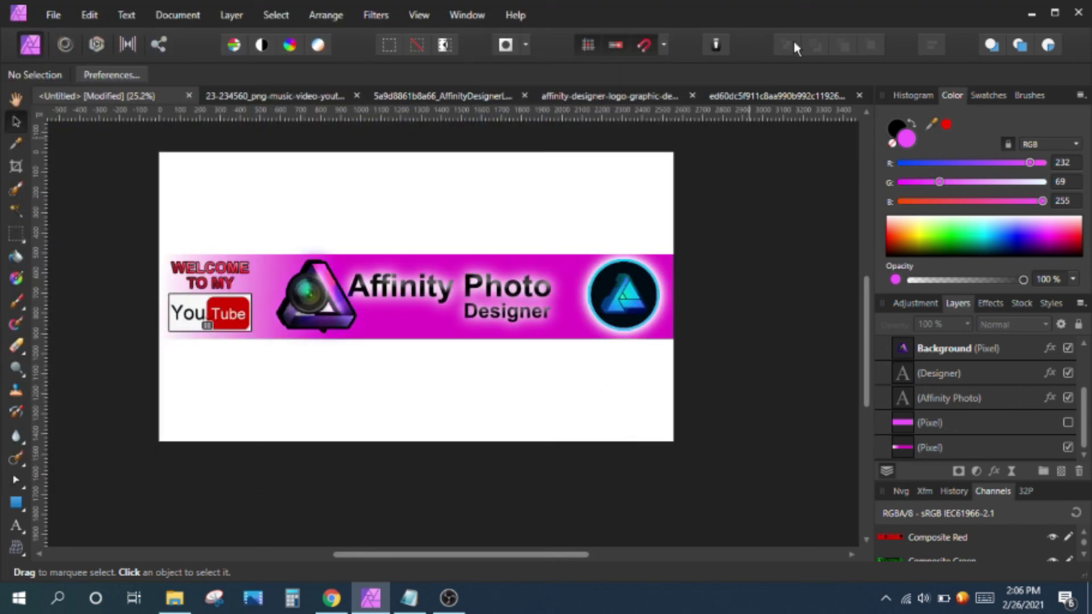
{"action": "left_click", "coordinate": [1032, 13]}
Upload SAMPLE YT BANNER.jpg from the Desktop as the YouTube channel banner image
{"action": "left_click", "coordinate": [332, 598]}
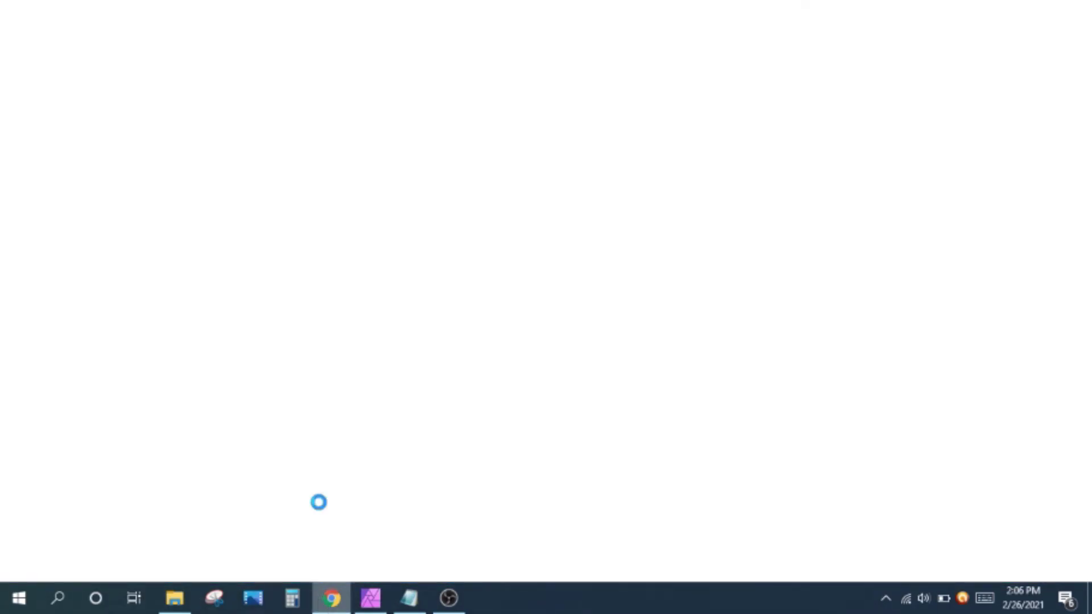
{"action": "scroll", "coordinate": [622, 293], "scroll_direction": "up", "scroll_amount": 5}
{"action": "scroll", "coordinate": [622, 290], "scroll_direction": "down", "scroll_amount": 7}
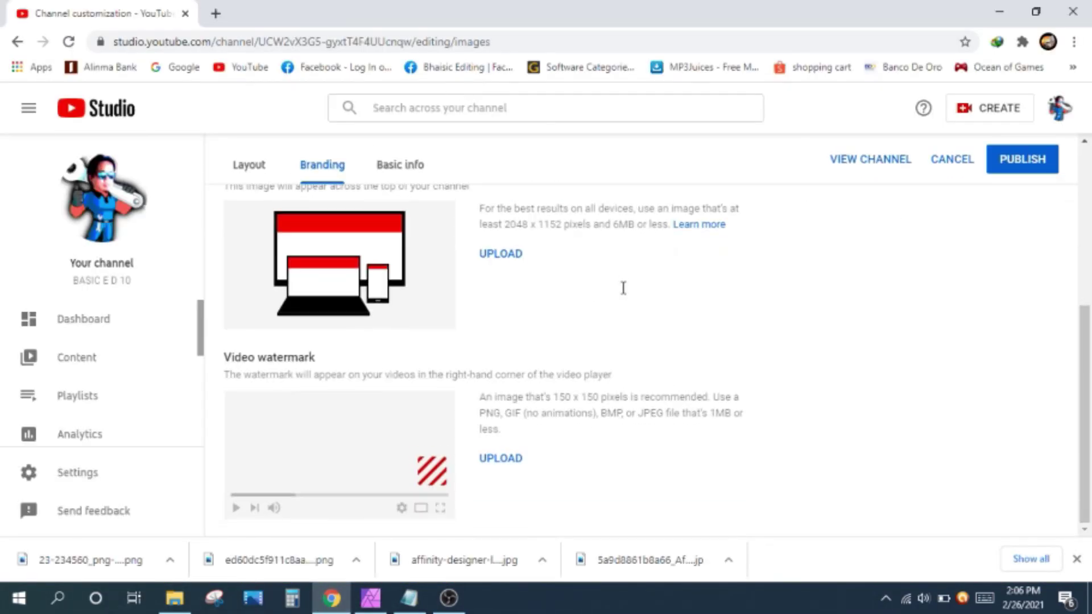
{"action": "scroll", "coordinate": [508, 293], "scroll_direction": "up", "scroll_amount": 3}
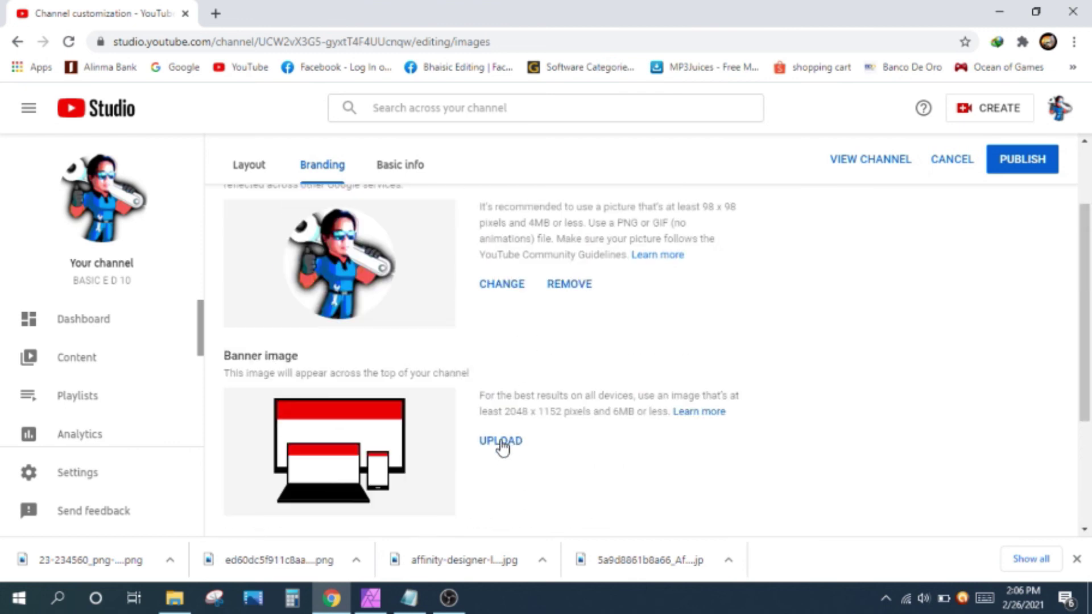
{"action": "scroll", "coordinate": [503, 444], "scroll_direction": "down", "scroll_amount": 3}
{"action": "left_click", "coordinate": [506, 256]}
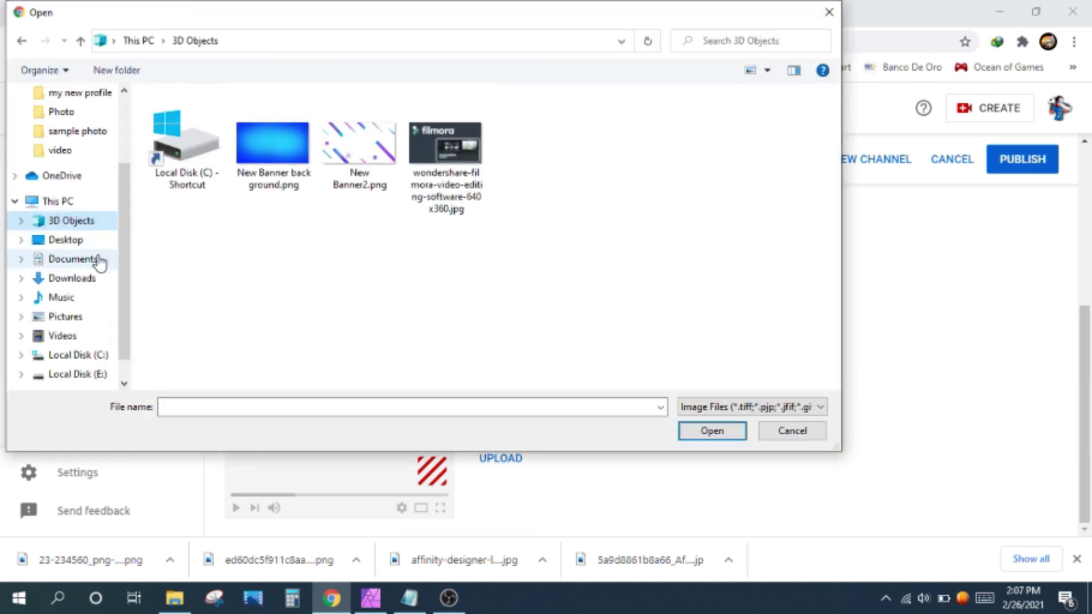
{"action": "left_click", "coordinate": [71, 240]}
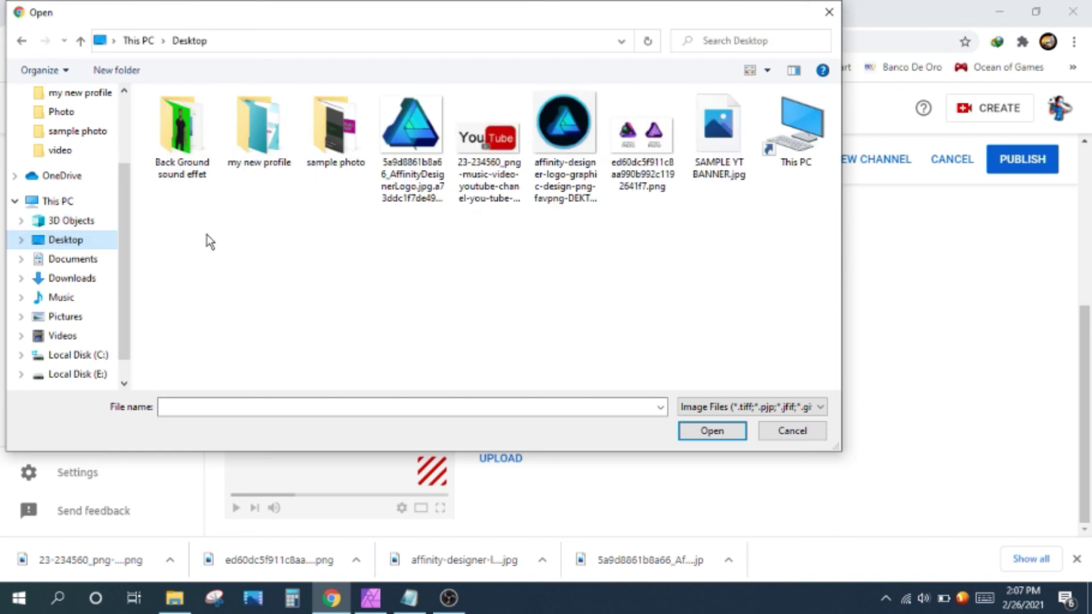
{"action": "left_click", "coordinate": [720, 149]}
{"action": "left_click", "coordinate": [705, 432]}
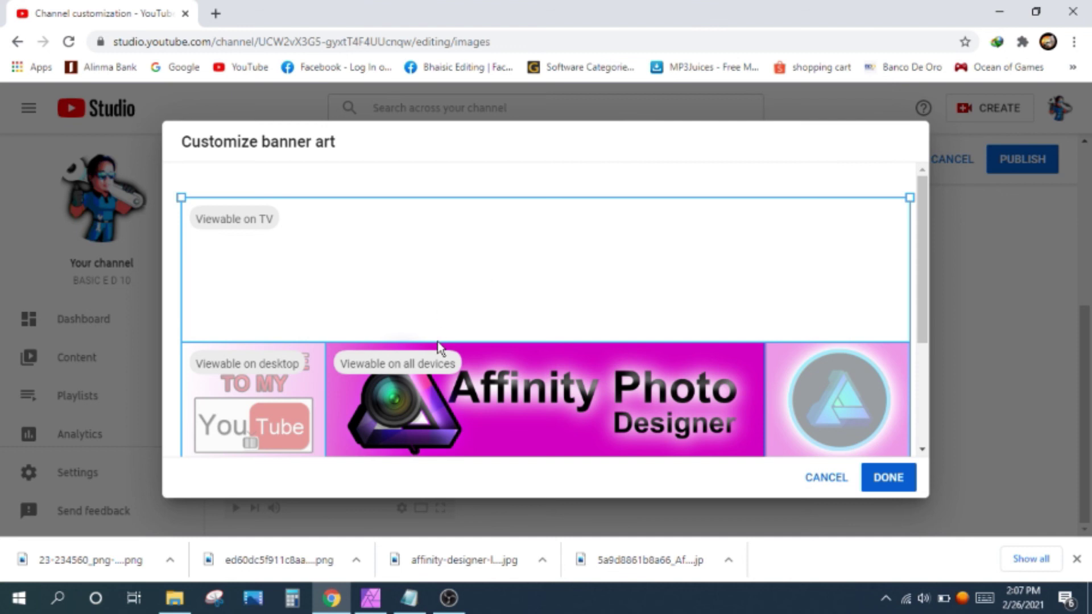
Zoom the page out to preview the banner's TV, desktop and all-device crop areas
{"action": "scroll", "coordinate": [853, 296], "scroll_direction": "down", "scroll_amount": 3}
{"action": "scroll", "coordinate": [916, 303], "scroll_direction": "down", "scroll_amount": 2}
{"action": "scroll", "coordinate": [916, 304], "scroll_direction": "up", "scroll_amount": 5}
{"action": "scroll", "coordinate": [916, 305], "scroll_direction": "down", "scroll_amount": 3}
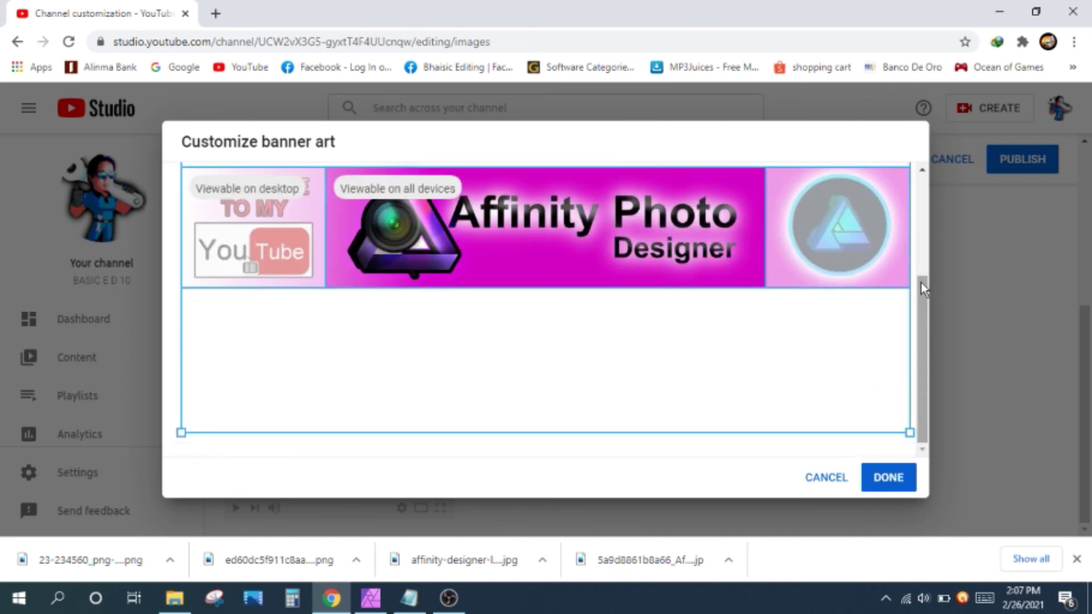
{"action": "scroll", "coordinate": [924, 270], "scroll_direction": "up", "scroll_amount": 2}
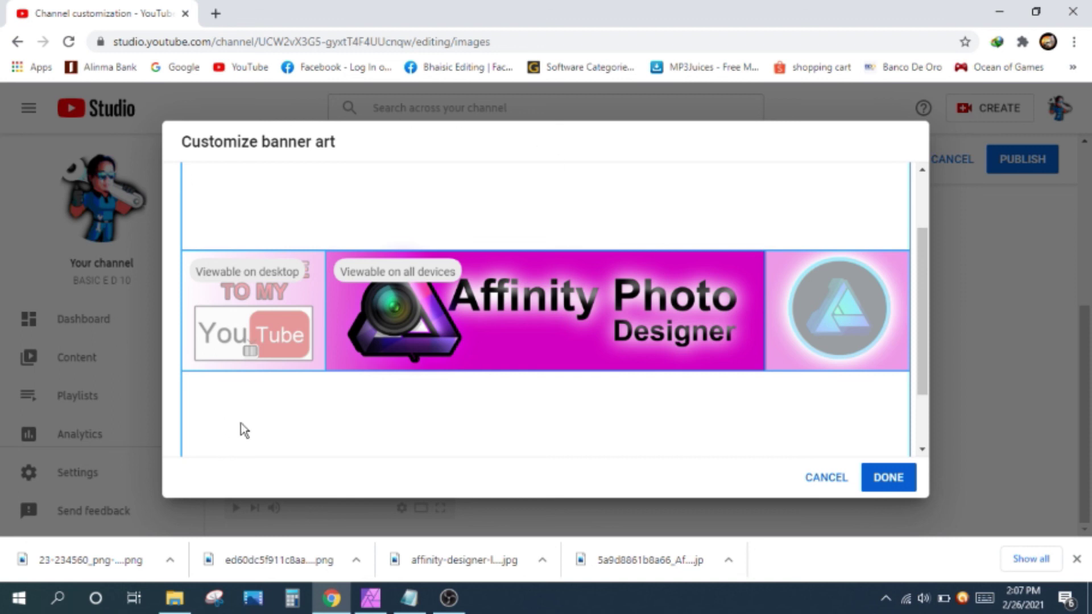
{"action": "scroll", "coordinate": [250, 426], "scroll_direction": "up", "scroll_amount": 2}
{"action": "key", "text": "ctrl+minus"}
{"action": "key", "text": "ctrl+minus"}
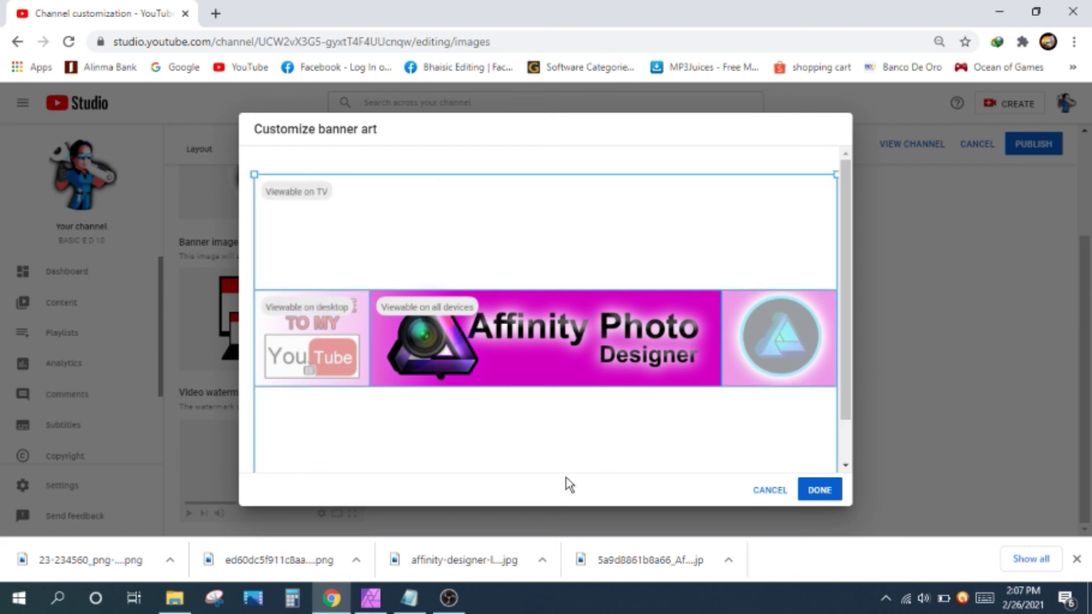
Return to Affinity Photo and look over the still-unsaved magenta banner document
{"action": "left_click", "coordinate": [371, 598]}
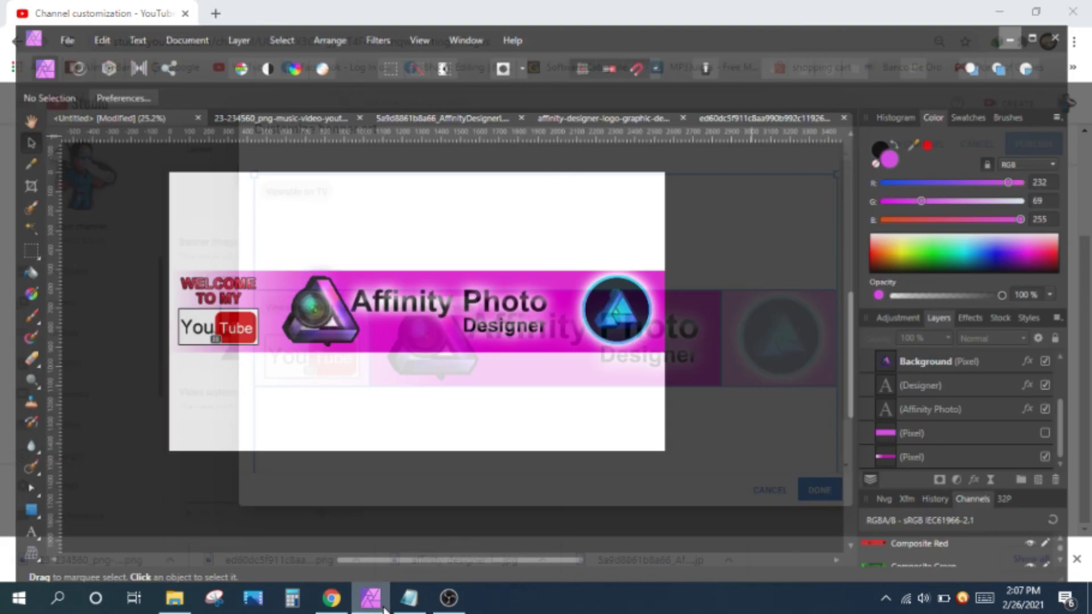
{"action": "scroll", "coordinate": [373, 237], "scroll_direction": "up", "scroll_amount": 1}
{"action": "scroll", "coordinate": [374, 236], "scroll_direction": "down", "scroll_amount": 1}
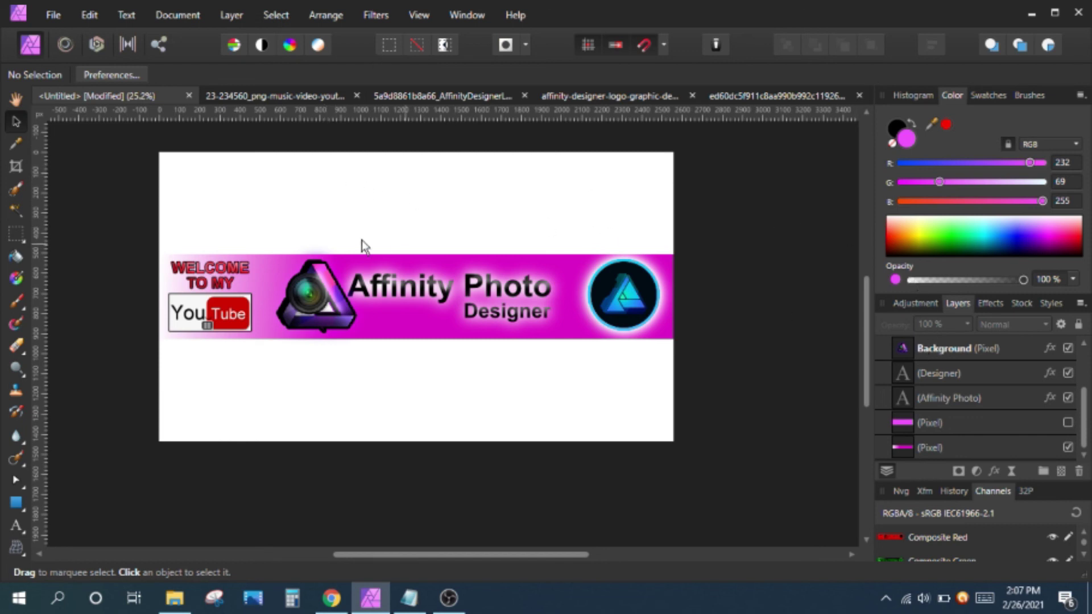
{"action": "scroll", "coordinate": [299, 266], "scroll_direction": "up", "scroll_amount": 1}
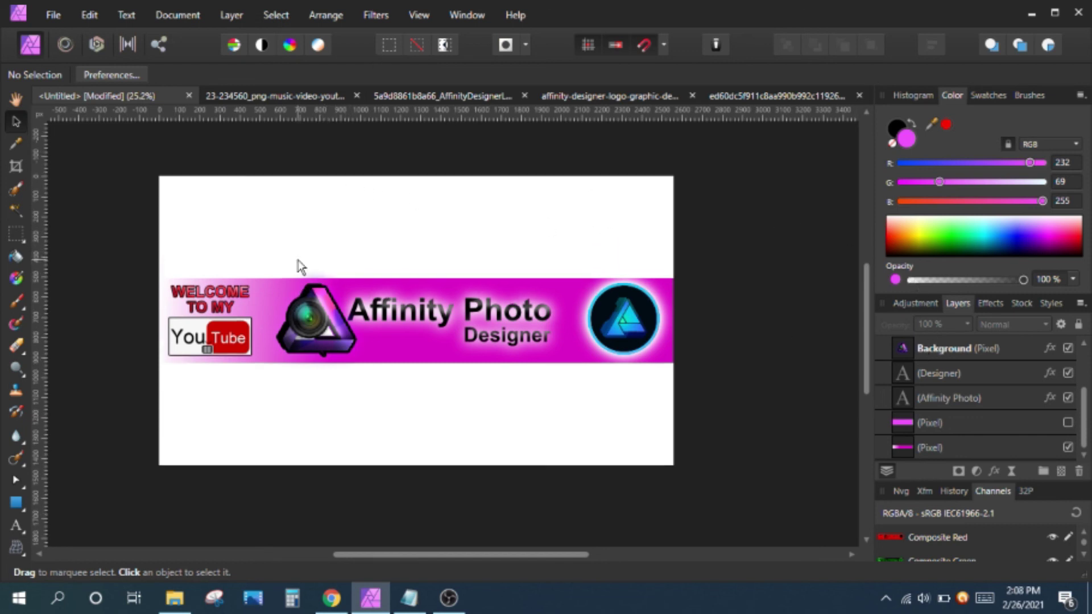
{"action": "scroll", "coordinate": [385, 246], "scroll_direction": "up", "scroll_amount": 1}
{"action": "scroll", "coordinate": [386, 247], "scroll_direction": "down", "scroll_amount": 1}
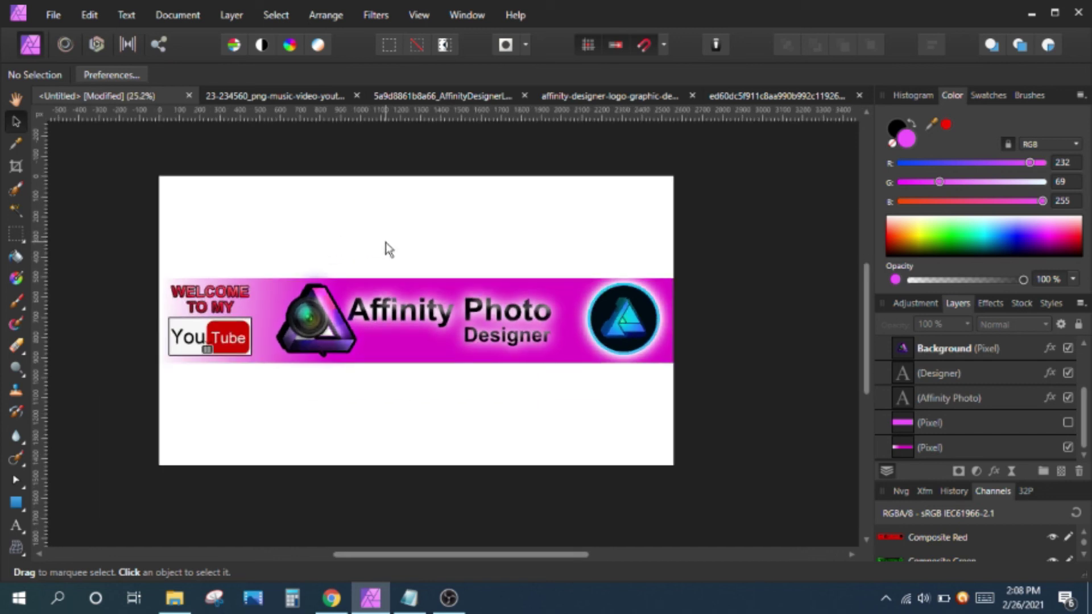